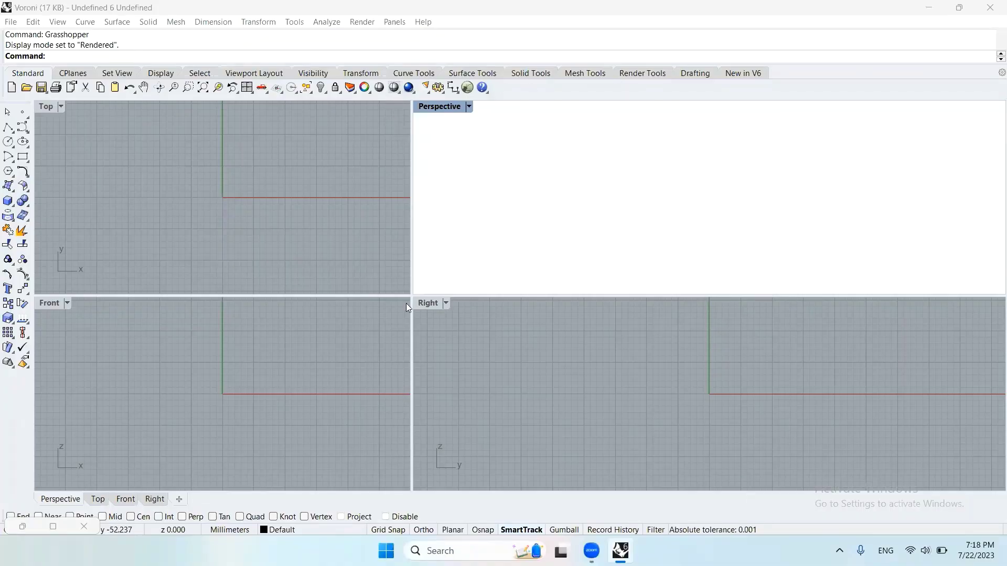
# - Draw a solid box about 15 mm high with the Box command in the maximized Perspective view
pyautogui.doubleClick(442, 107)
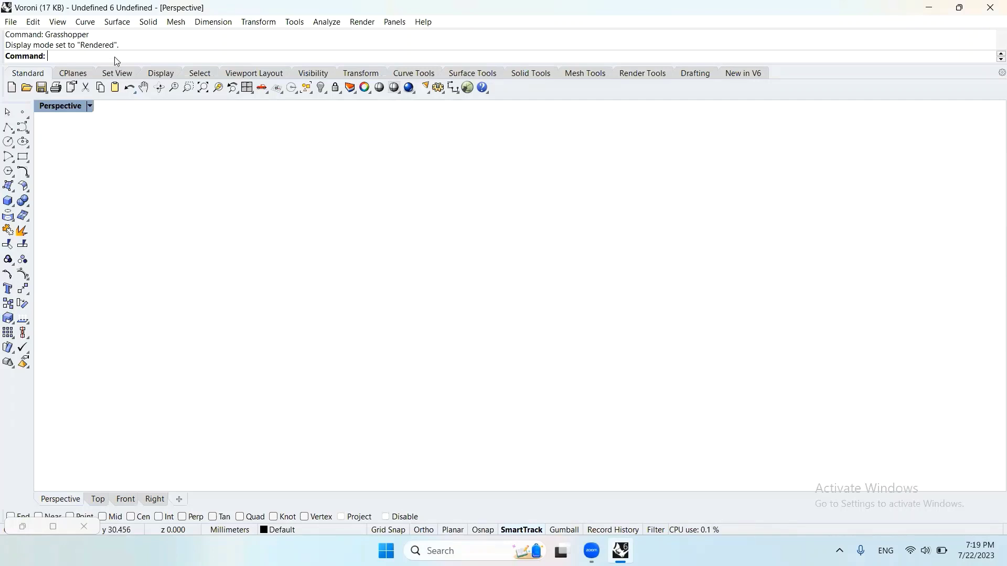
pyautogui.write('Box')
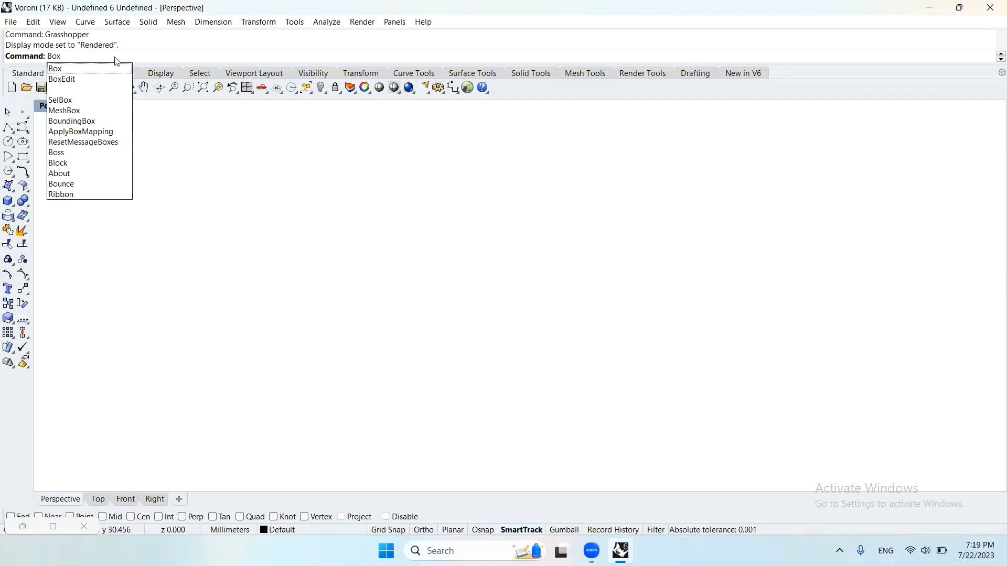
pyautogui.press('Return')
pyautogui.click(447, 219)
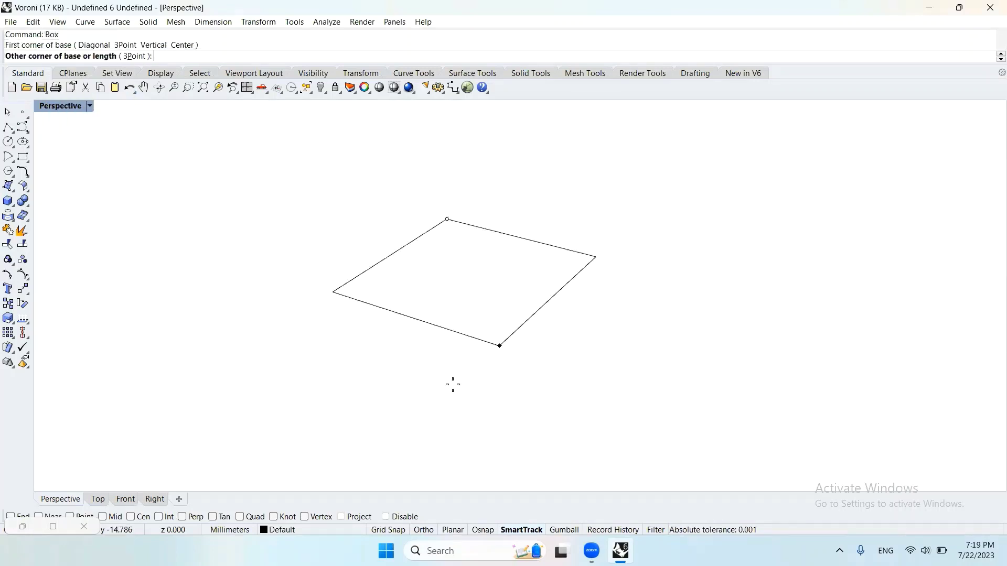
pyautogui.click(464, 402)
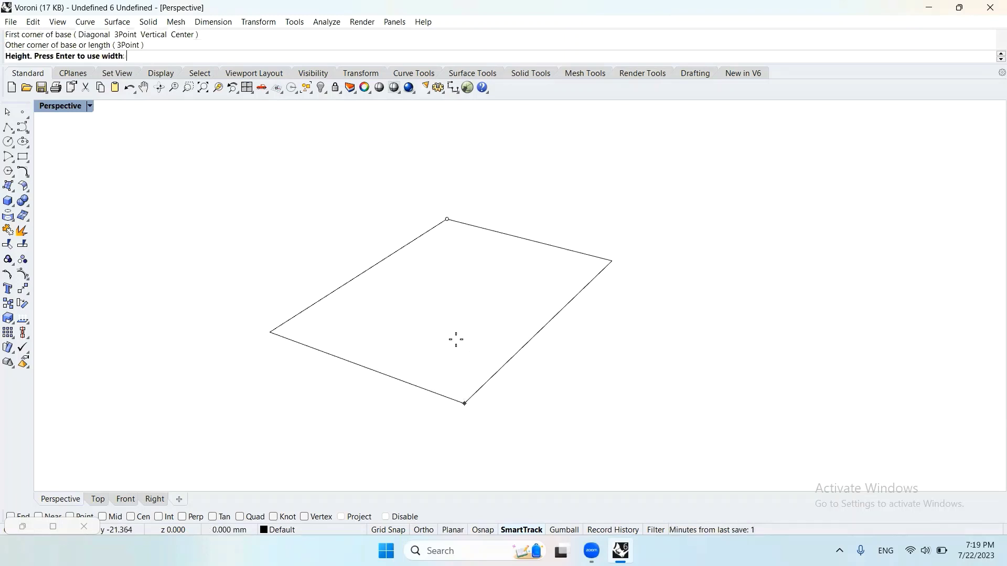
pyautogui.click(448, 273)
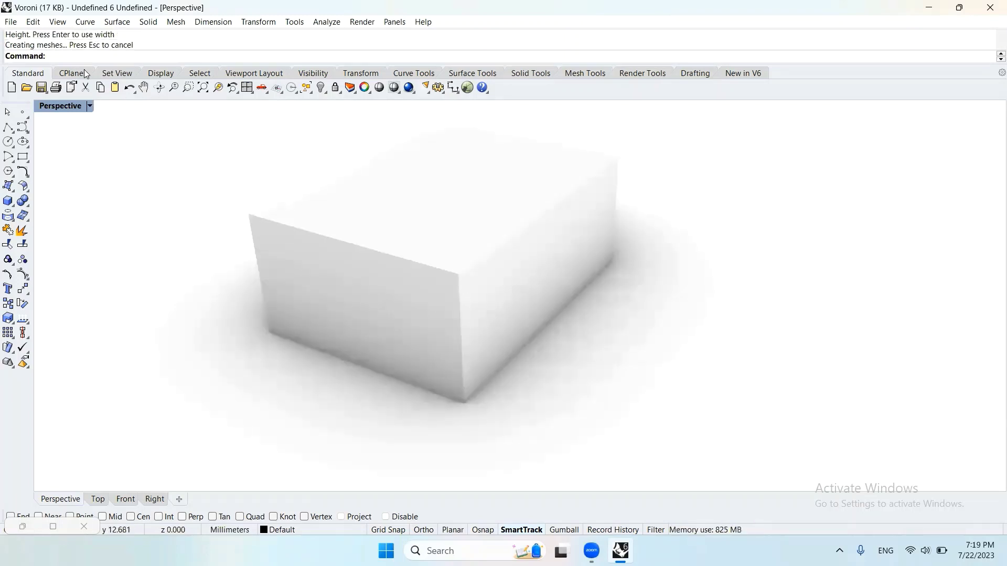
# - Place a directional light in the Front view, aimed from the box's upper left down into the box
pyautogui.write('Lights')
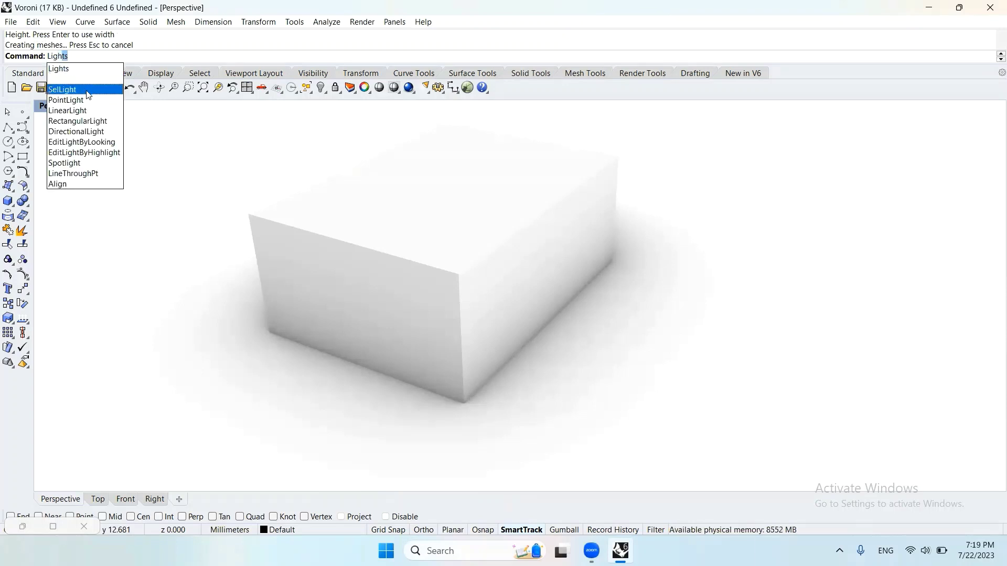
pyautogui.click(105, 138)
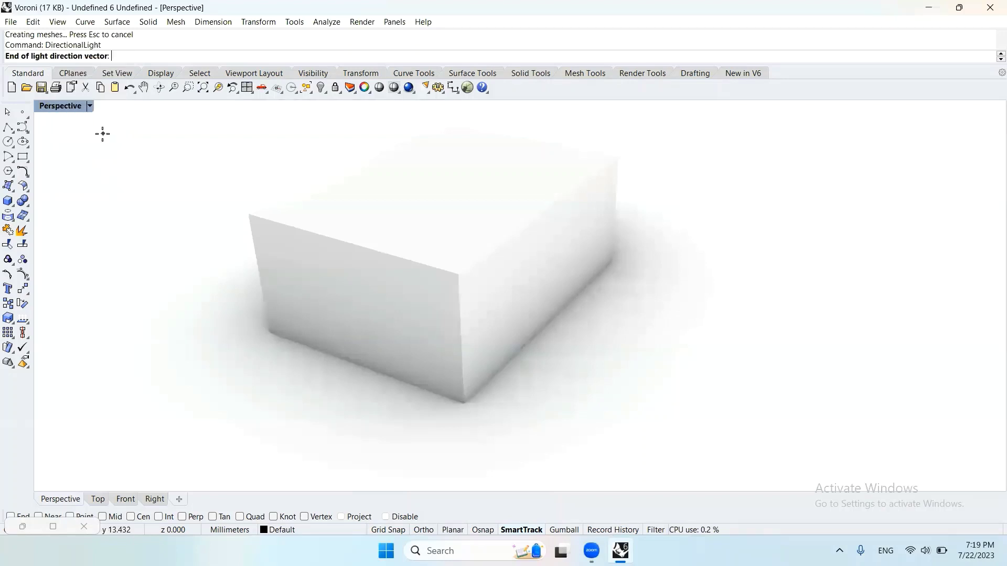
pyautogui.doubleClick(60, 106)
pyautogui.scroll(-3, 245, 384)
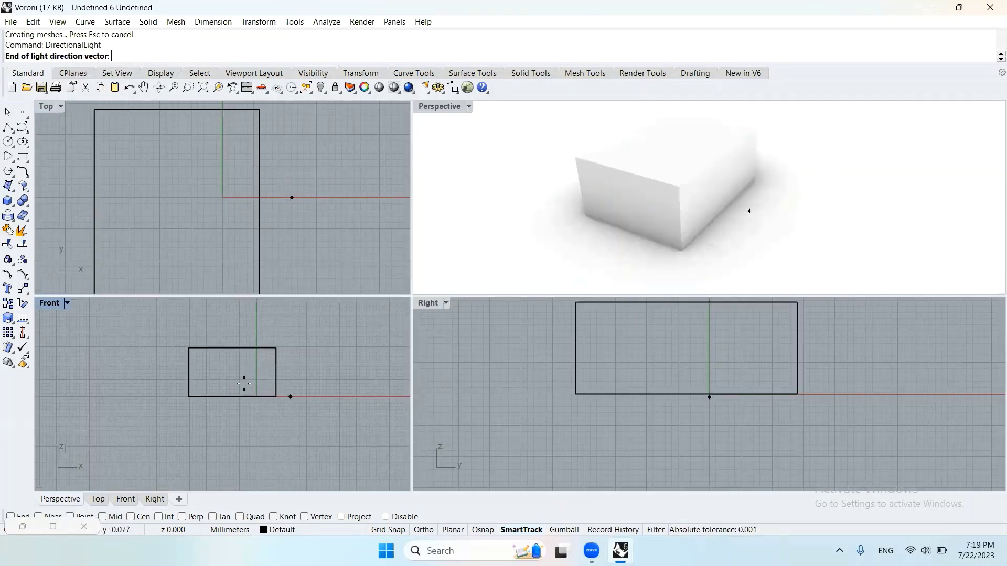
pyautogui.click(248, 388)
pyautogui.click(117, 310)
# - Reposition the directional light and its target in the Top view so it shines diagonally onto the box from the lower left
pyautogui.scroll(-5, 222, 140)
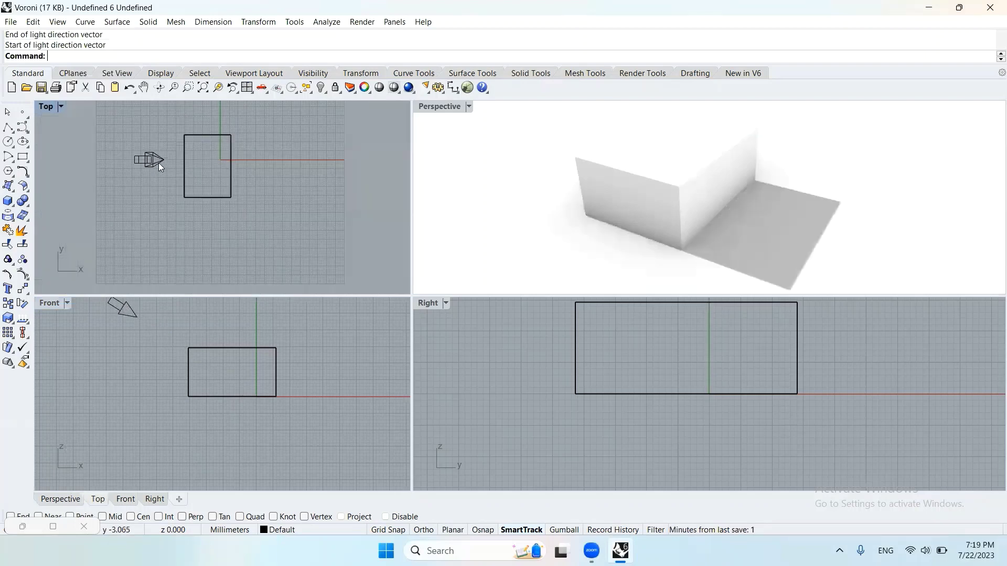
pyautogui.moveTo(158, 163); pyautogui.dragTo(152, 226)
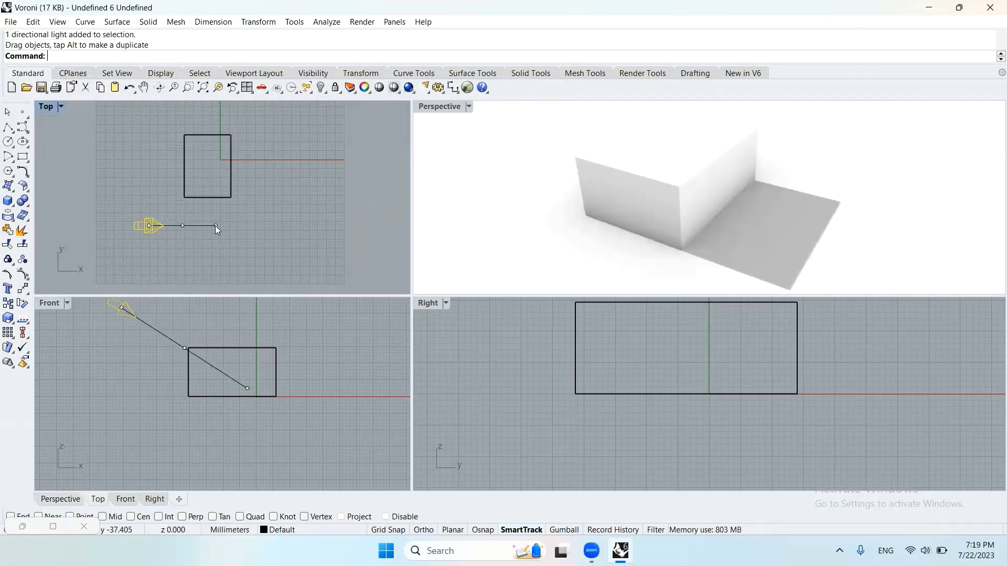
pyautogui.moveTo(215, 226); pyautogui.dragTo(213, 159)
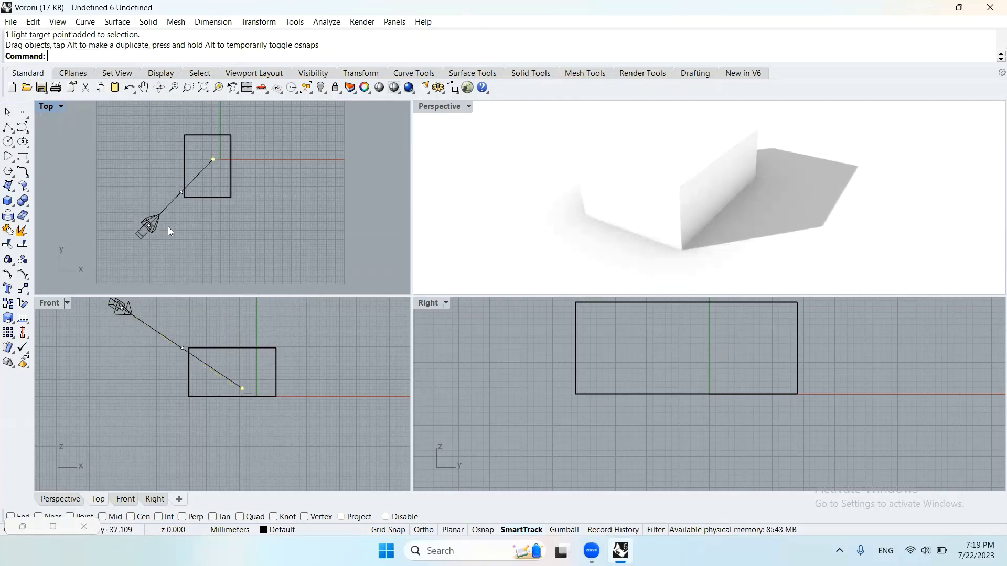
pyautogui.moveTo(144, 226); pyautogui.dragTo(147, 233)
pyautogui.click(131, 354)
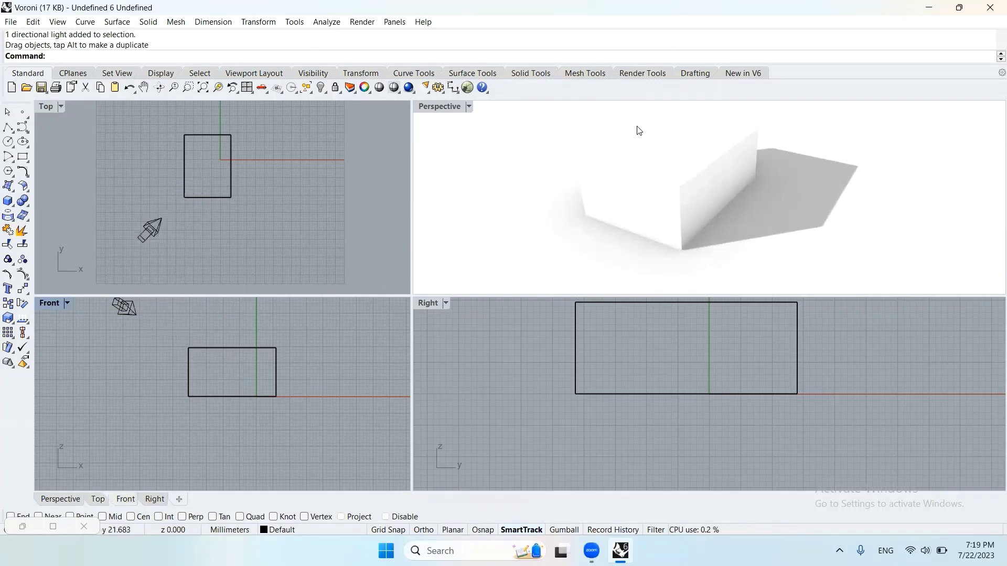
# - Maximize the Perspective view, select the box and open Grasshopper
pyautogui.doubleClick(432, 105)
pyautogui.scroll(-3, 422, 267)
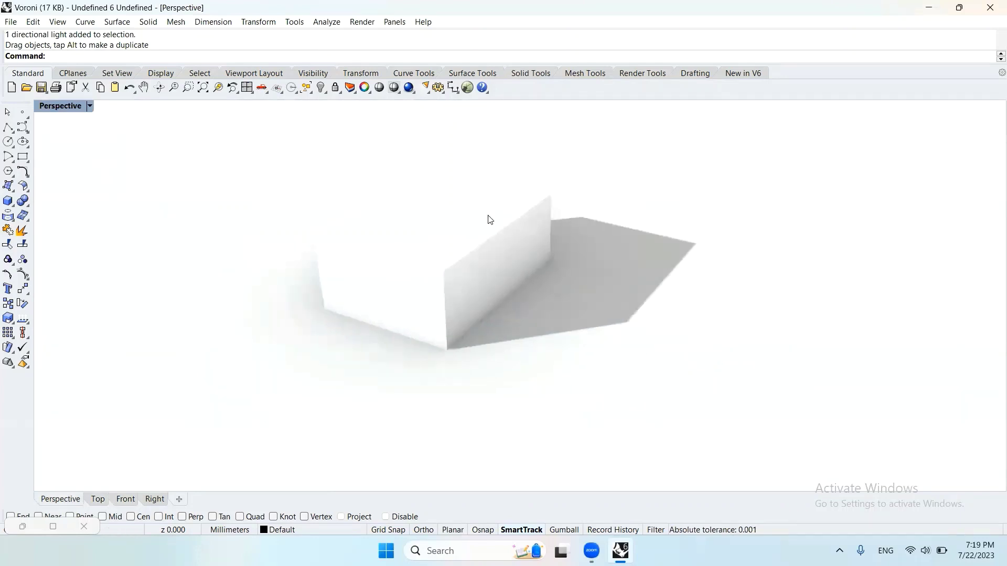
pyautogui.scroll(2, 508, 197)
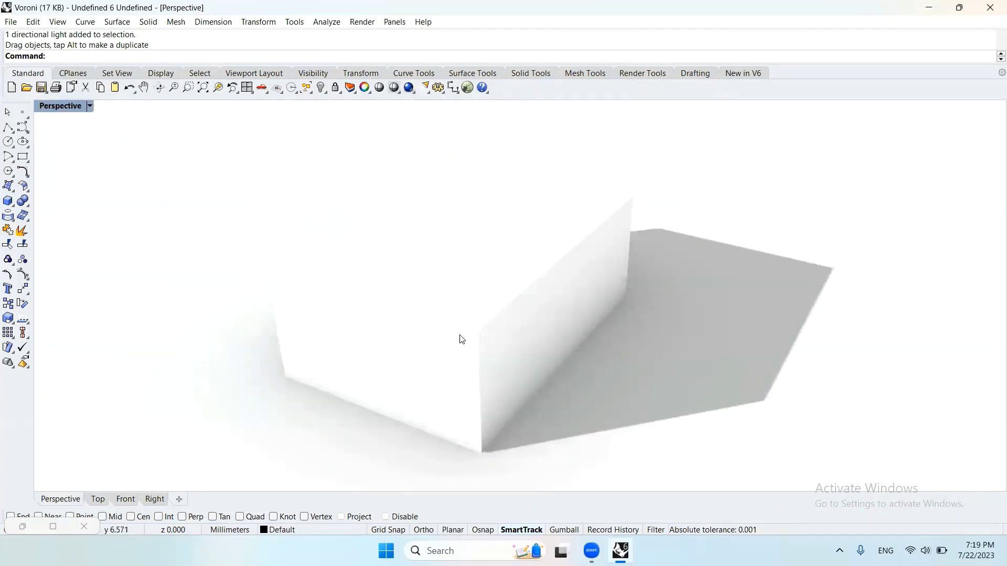
pyautogui.click(356, 270)
pyautogui.write('Grasshopper')
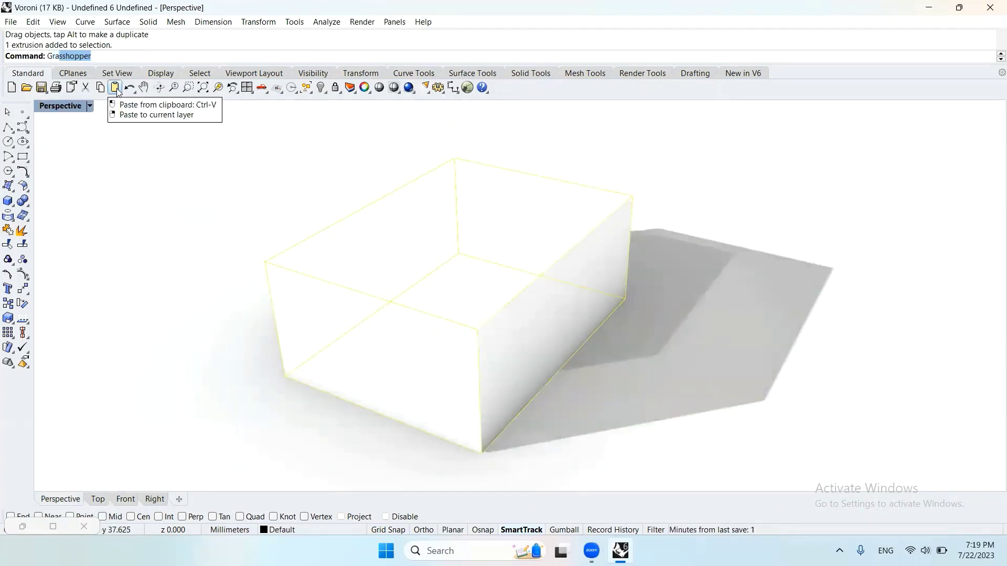
pyautogui.press('Return')
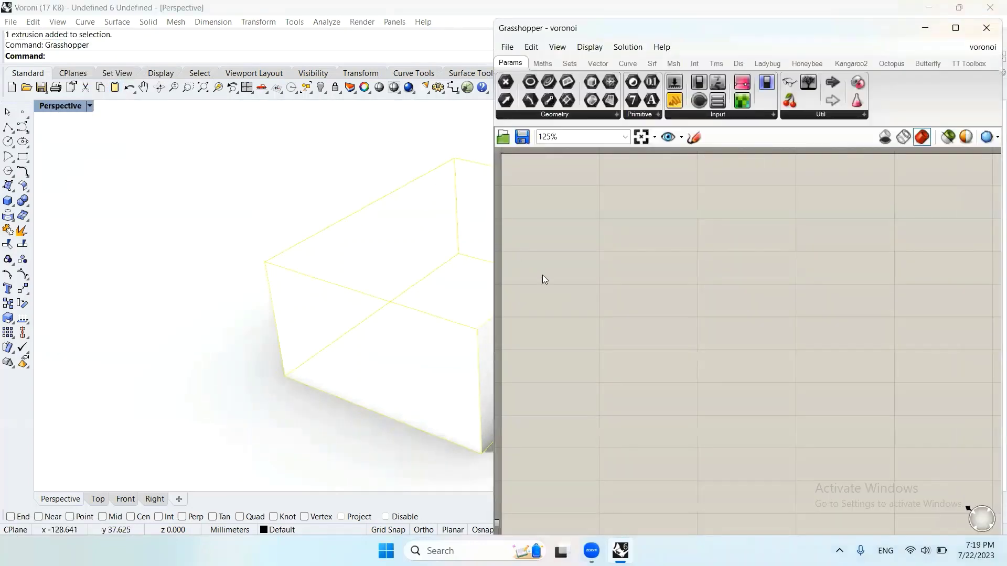
# - Add a Brep parameter to the Grasshopper canvas and assign the selected box to it as a single Brep
pyautogui.doubleClick(582, 301)
pyautogui.write('brep')
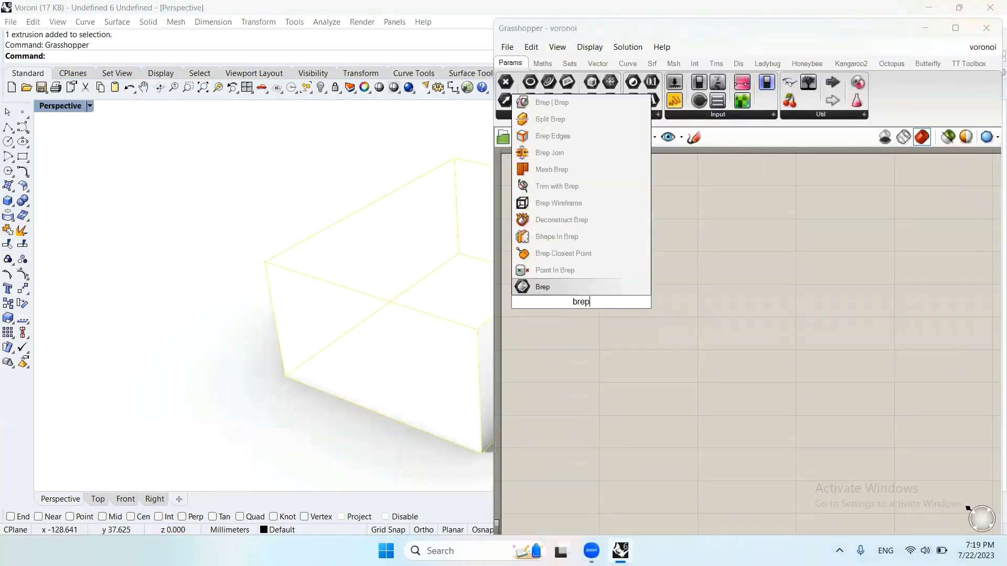
pyautogui.click(577, 292)
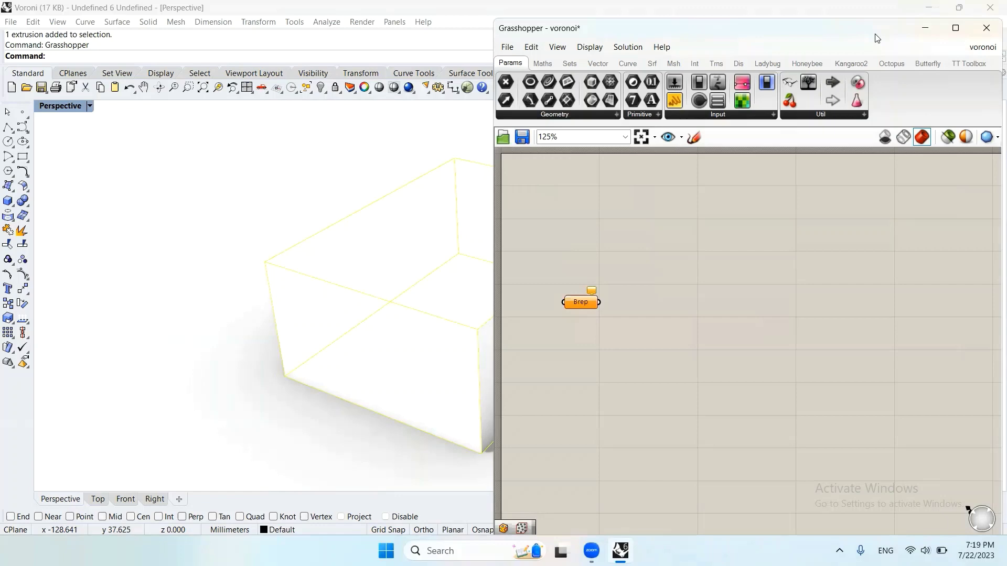
pyautogui.moveTo(882, 34); pyautogui.dragTo(925, 27)
pyautogui.rightClick(625, 293)
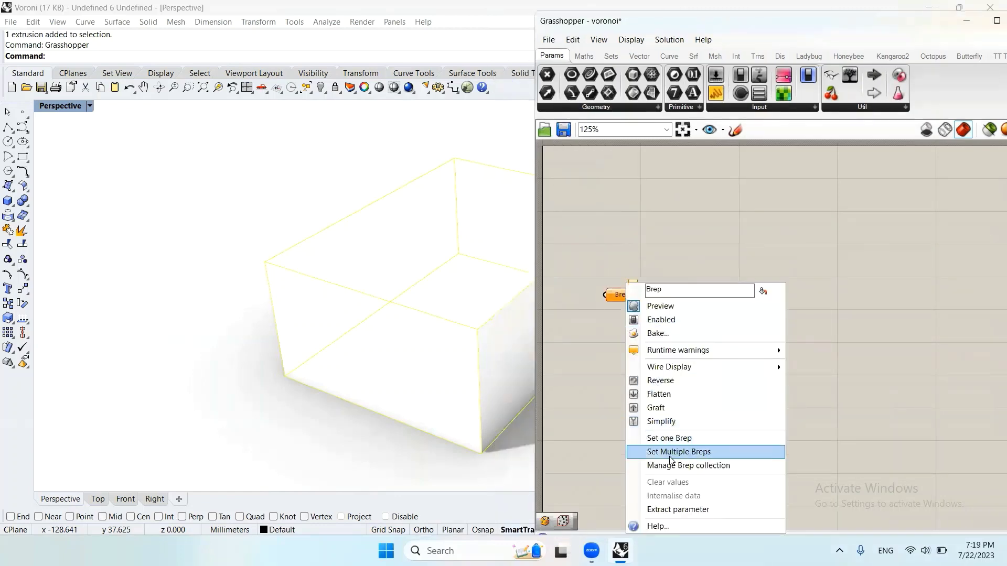
pyautogui.click(668, 438)
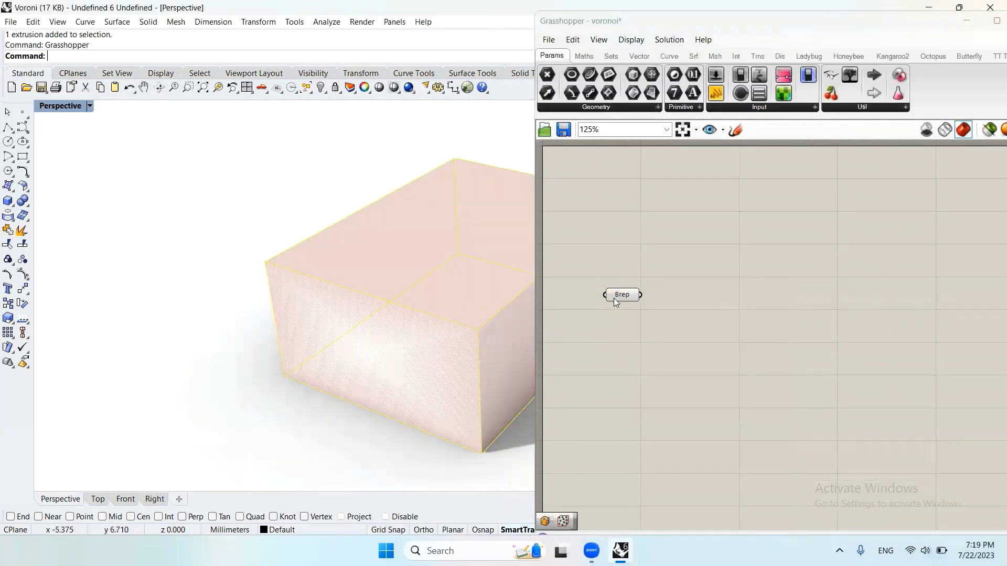
pyautogui.moveTo(613, 297); pyautogui.dragTo(640, 298)
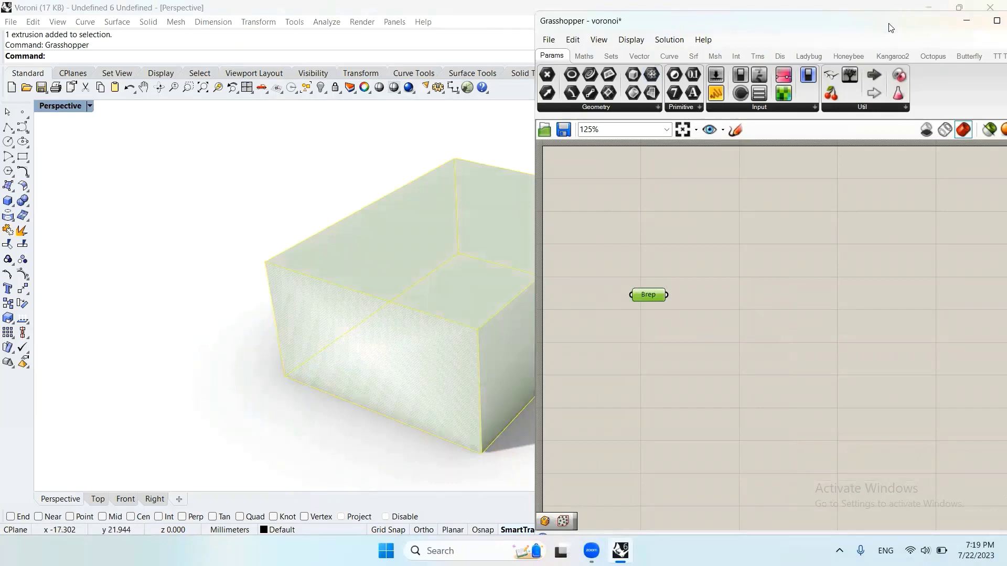
# - Hide the original box in Rhino, keeping only its Grasshopper preview
pyautogui.moveTo(889, 27); pyautogui.dragTo(938, 22)
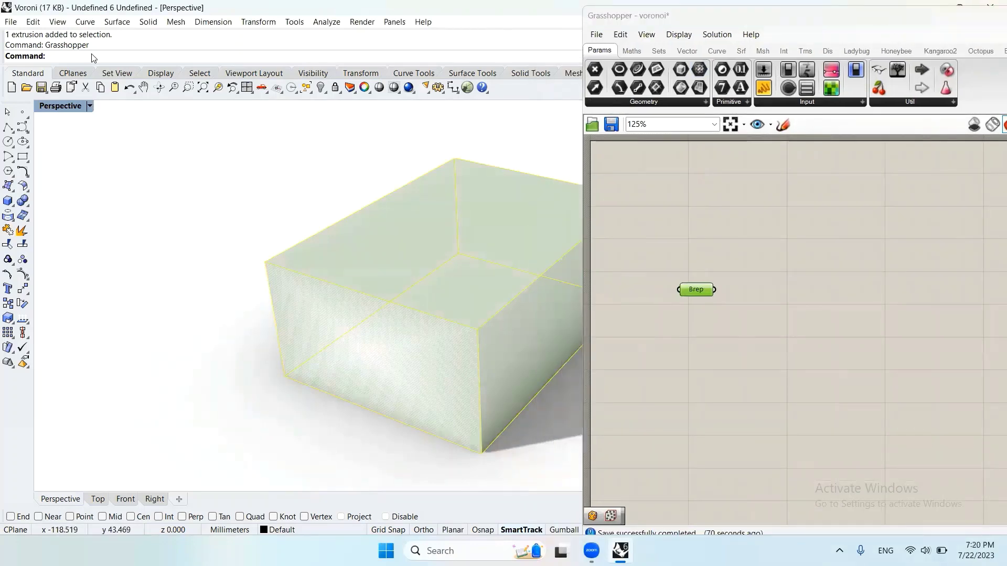
pyautogui.write('Hide')
pyautogui.press('Return')
pyautogui.scroll(-3, 282, 258)
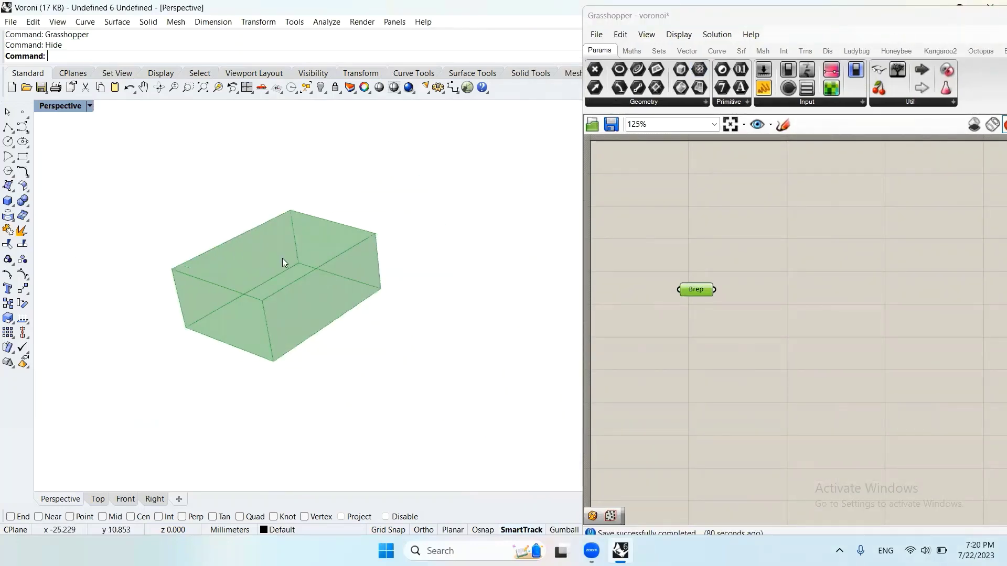
# - Orbit around the box preview and reset the viewport to the standard Perspective view
pyautogui.scroll(4, 282, 258)
pyautogui.scroll(-2, 214, 296)
pyautogui.scroll(4, 215, 293)
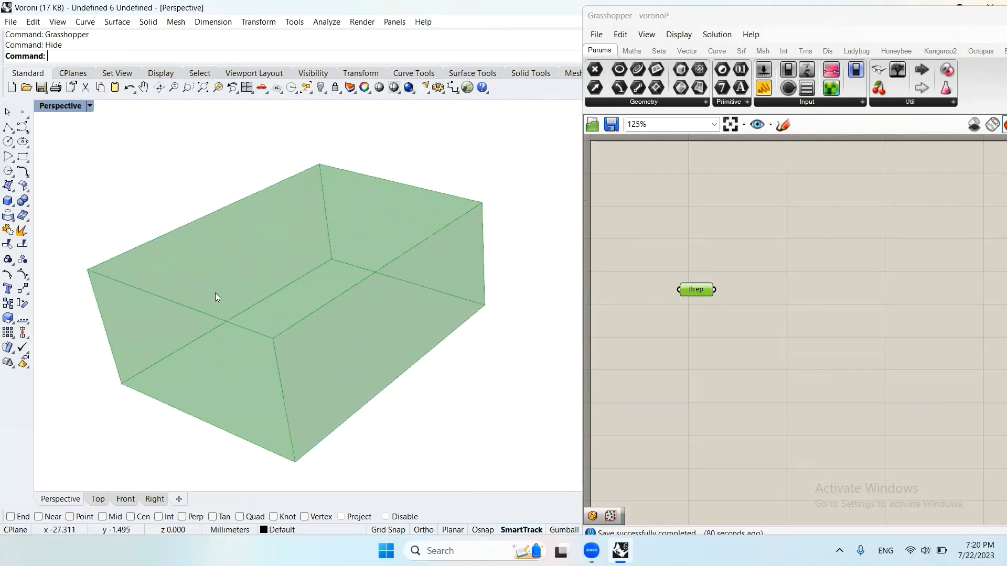
pyautogui.scroll(-1, 202, 252)
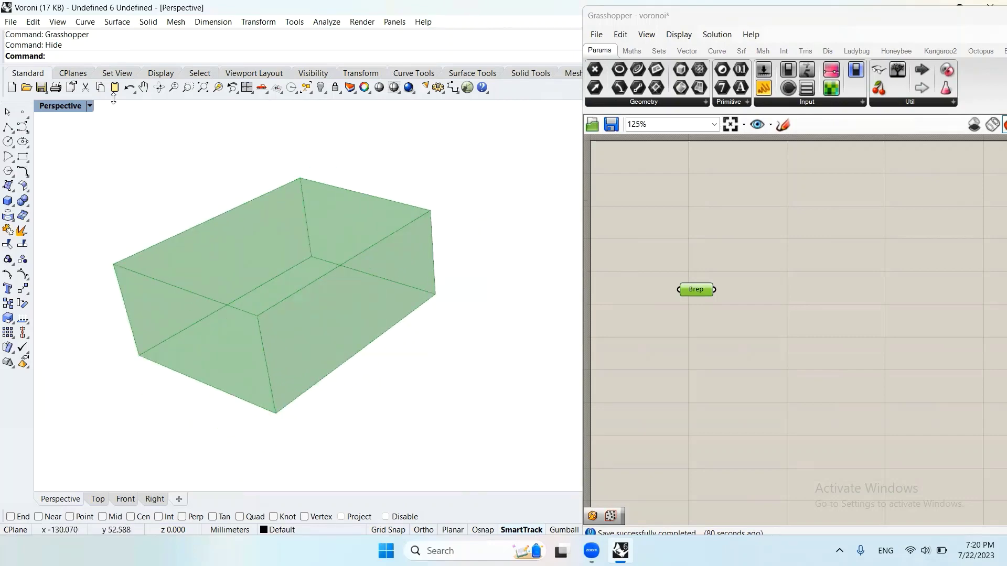
pyautogui.click(160, 87)
pyautogui.moveTo(155, 173); pyautogui.dragTo(155, 202)
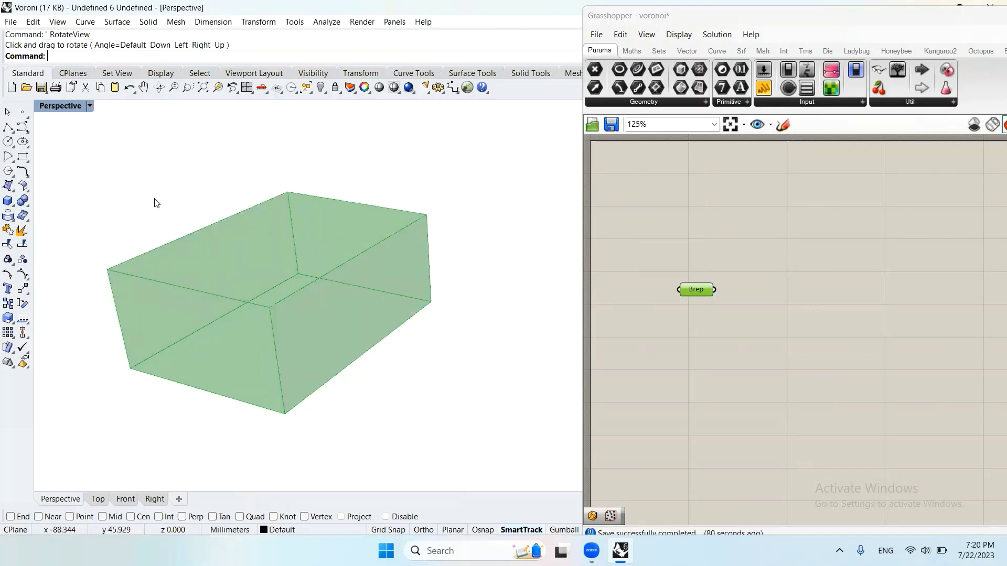
pyautogui.scroll(-2, 147, 259)
pyautogui.scroll(4, 146, 259)
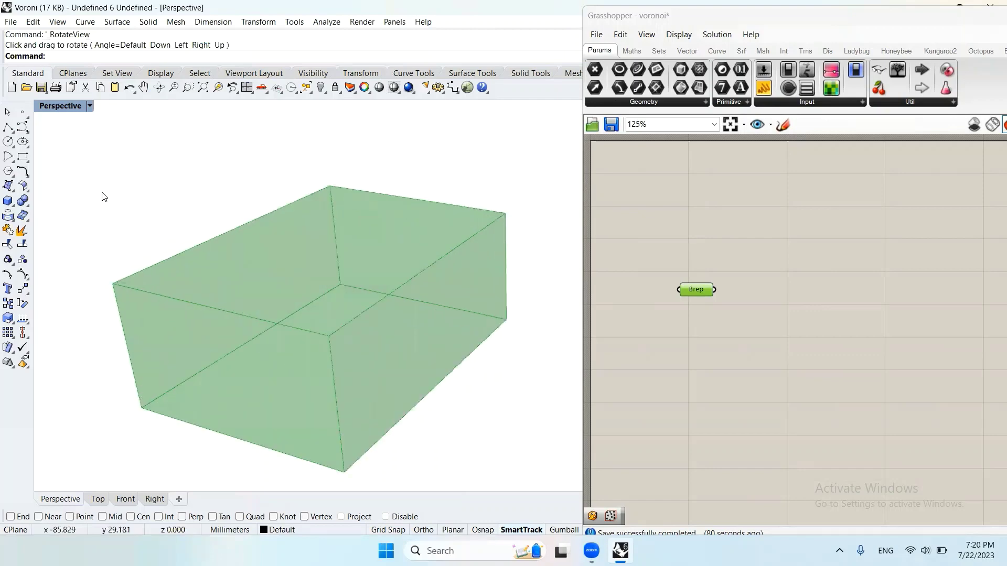
pyautogui.click(90, 106)
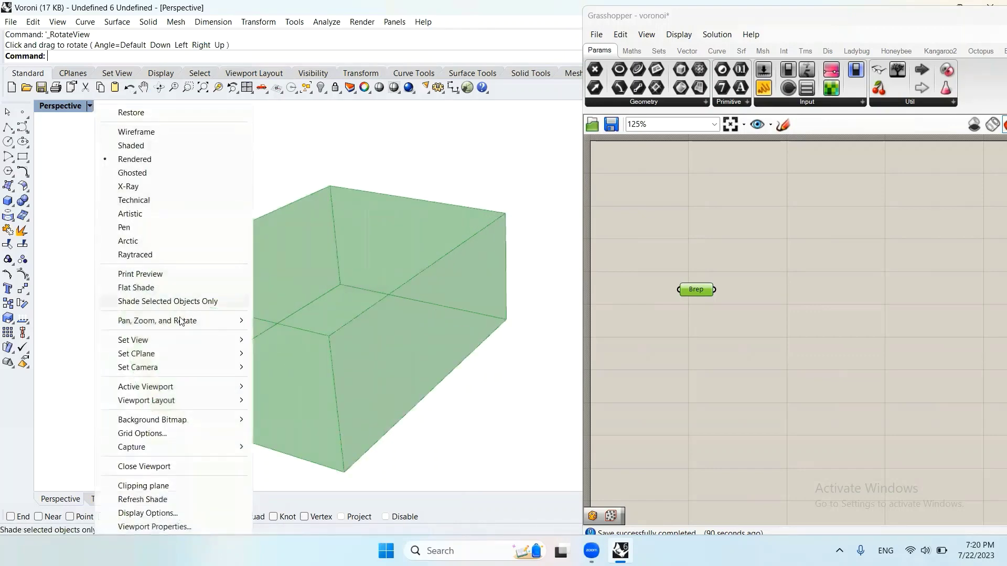
pyautogui.moveTo(157, 340)
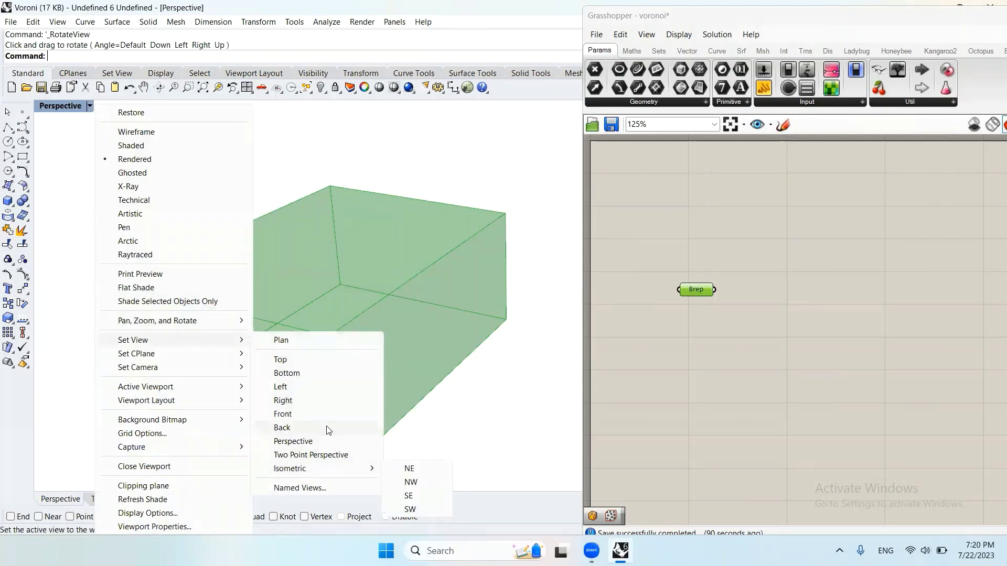
pyautogui.click(321, 441)
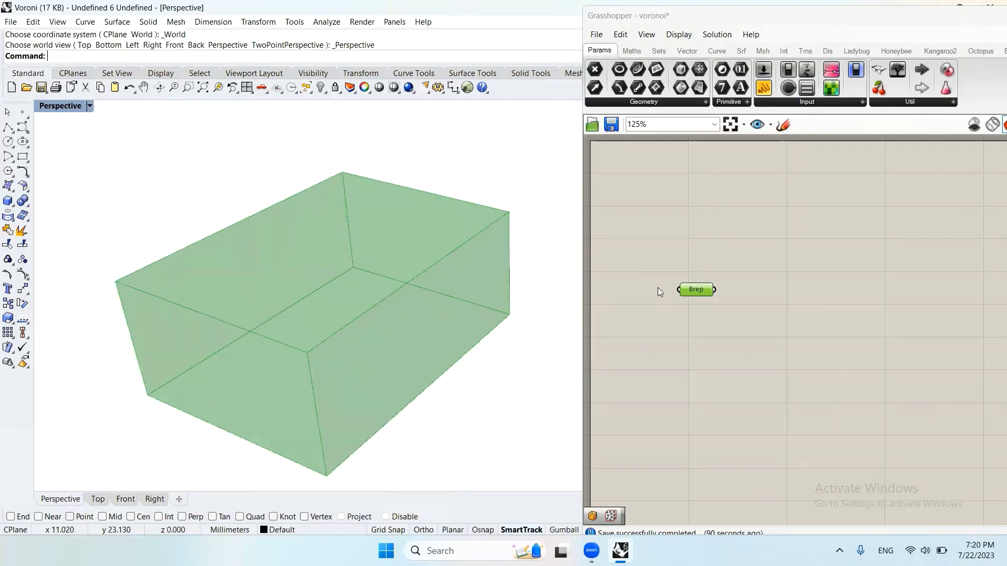
# - Add a Voronoi 3D component beside the Brep parameter on the Grasshopper canvas
pyautogui.doubleClick(780, 286)
pyautogui.write('voro')
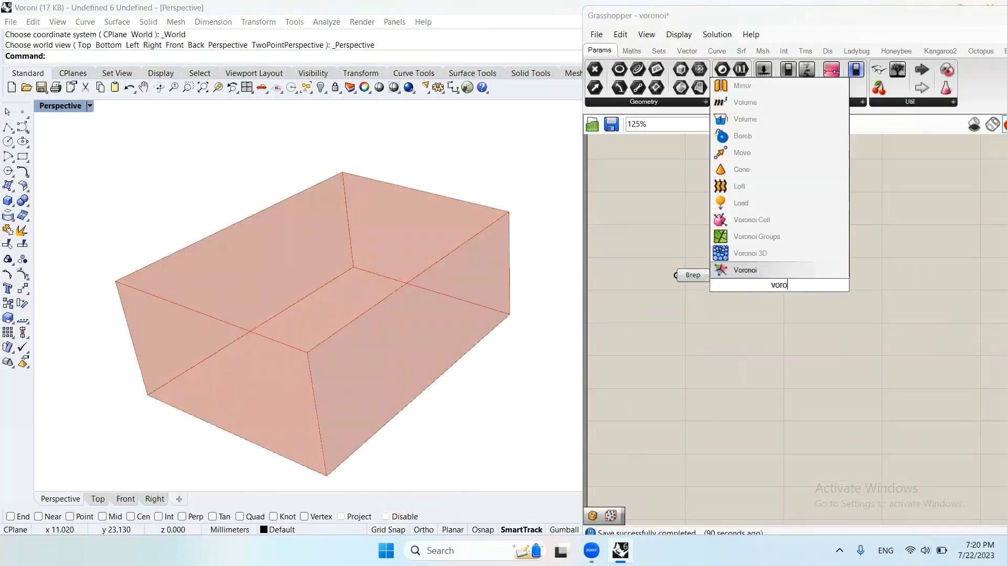
pyautogui.click(779, 253)
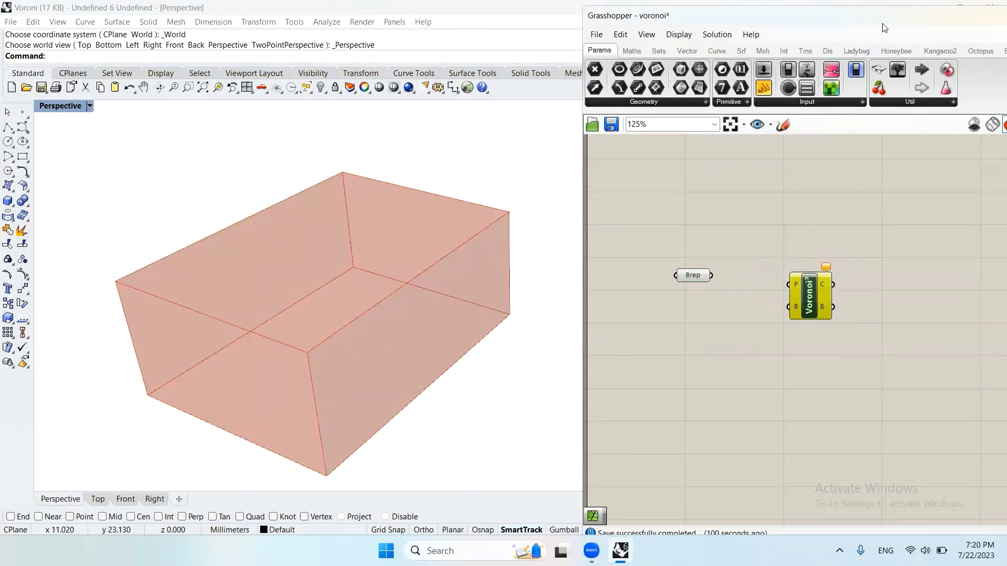
# - Enable Draw Icons so the Grasshopper components display icons
pyautogui.moveTo(877, 25); pyautogui.dragTo(832, 74)
pyautogui.click(634, 83)
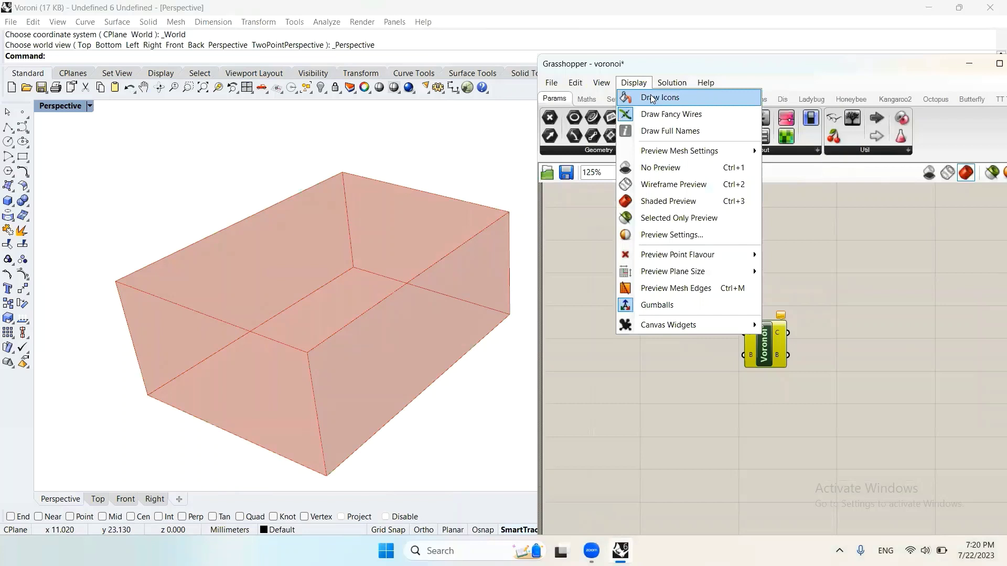
pyautogui.click(651, 96)
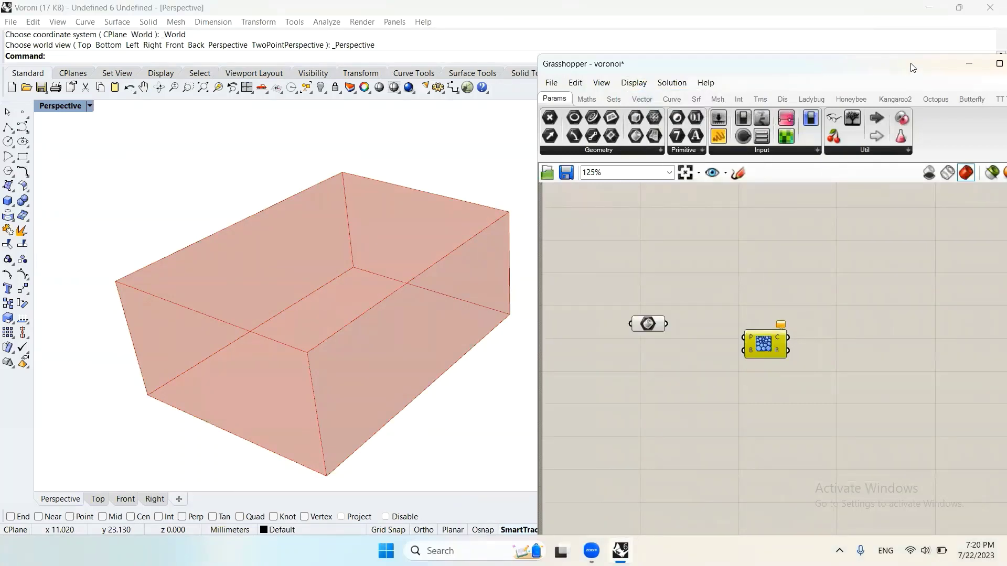
# - Add a Populate 3D component between the Brep and Voronoi 3D, and connect the Brep to its region input
pyautogui.doubleClick(659, 373)
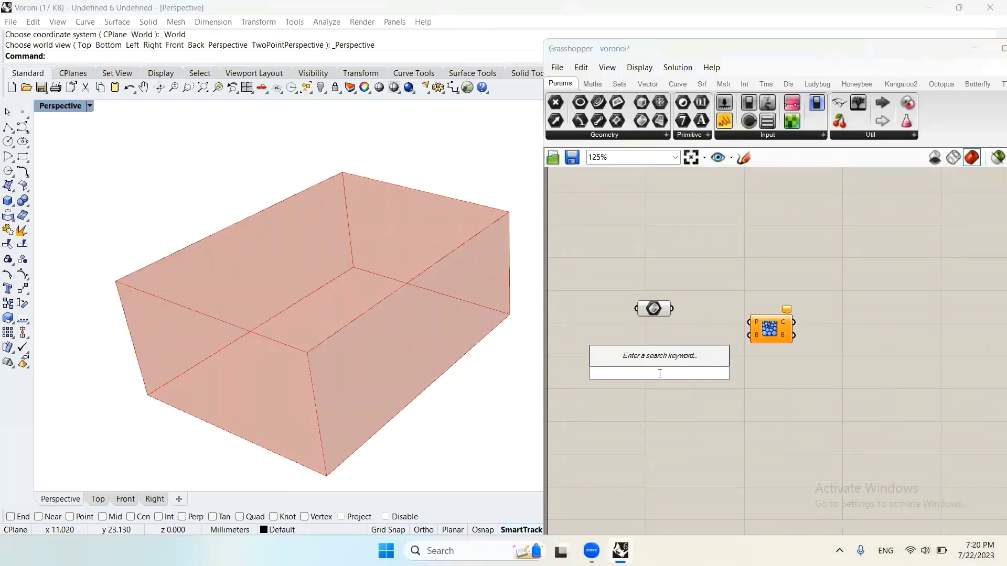
pyautogui.write('popul')
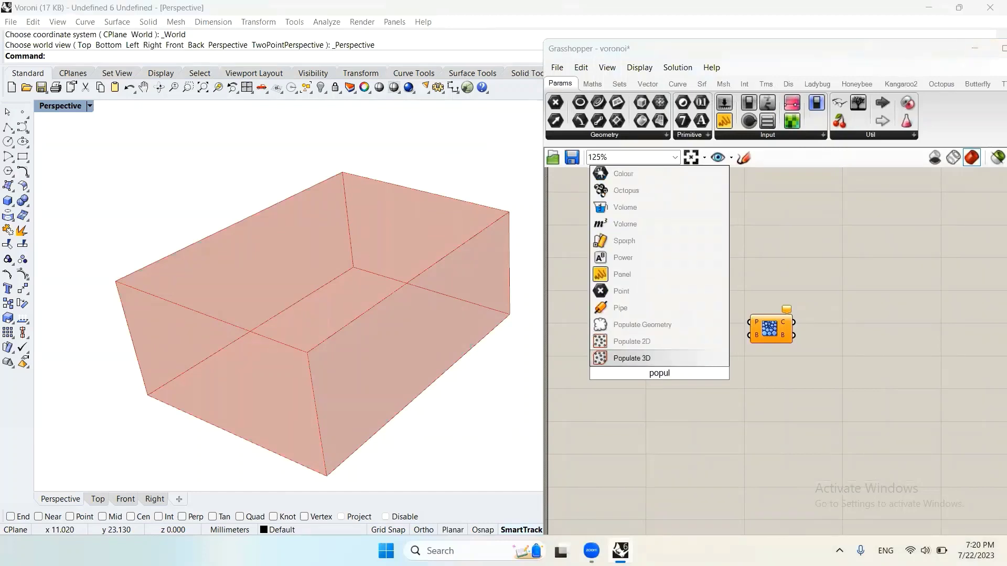
pyautogui.click(652, 358)
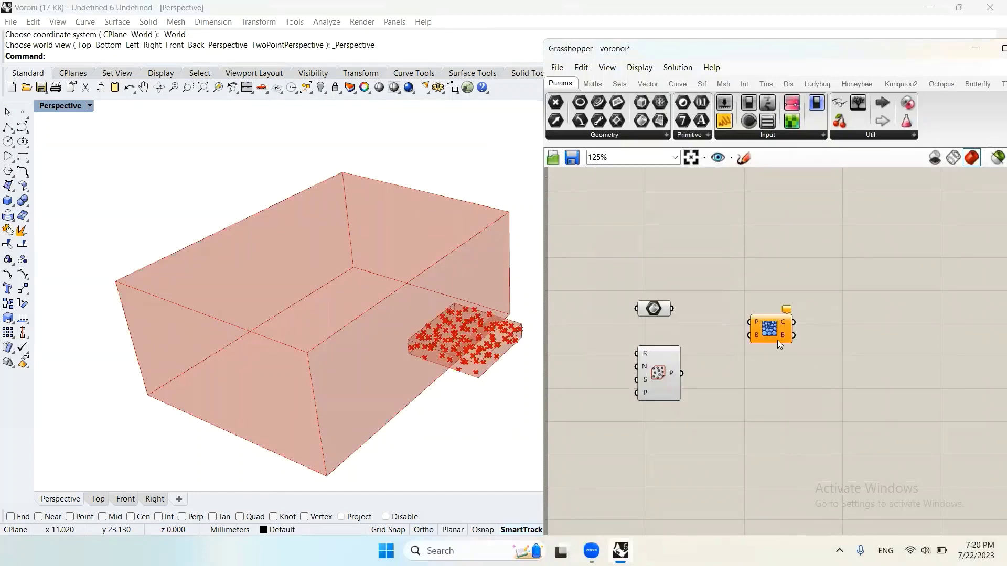
pyautogui.moveTo(659, 309); pyautogui.dragTo(617, 308)
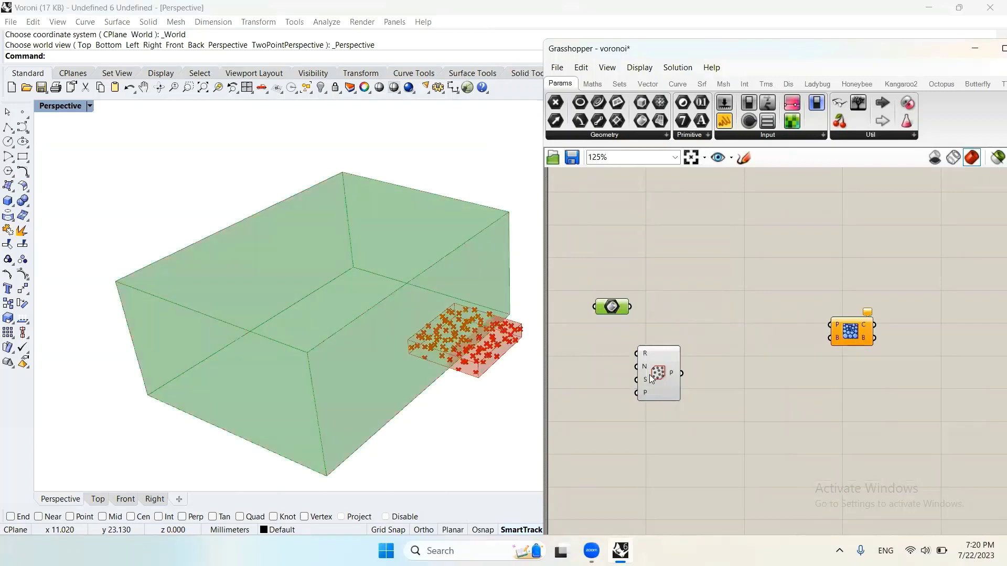
pyautogui.moveTo(649, 374); pyautogui.dragTo(697, 301)
pyautogui.moveTo(631, 308); pyautogui.dragTo(751, 287)
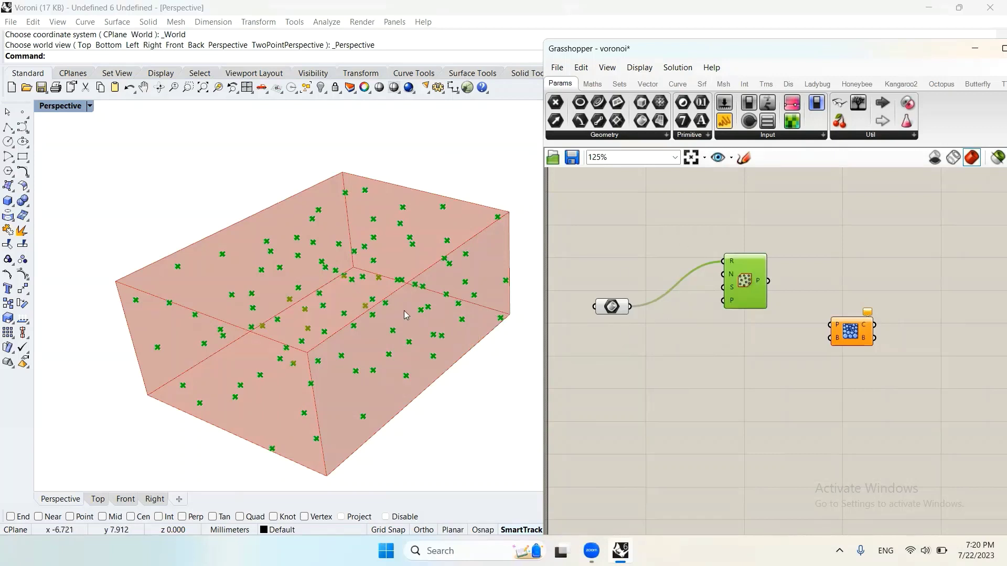
# - Add a number slider of 30 as Populate 3D's point count and place the Brep parameter above it
pyautogui.doubleClick(609, 247)
pyautogui.write('30')
pyautogui.press('Return')
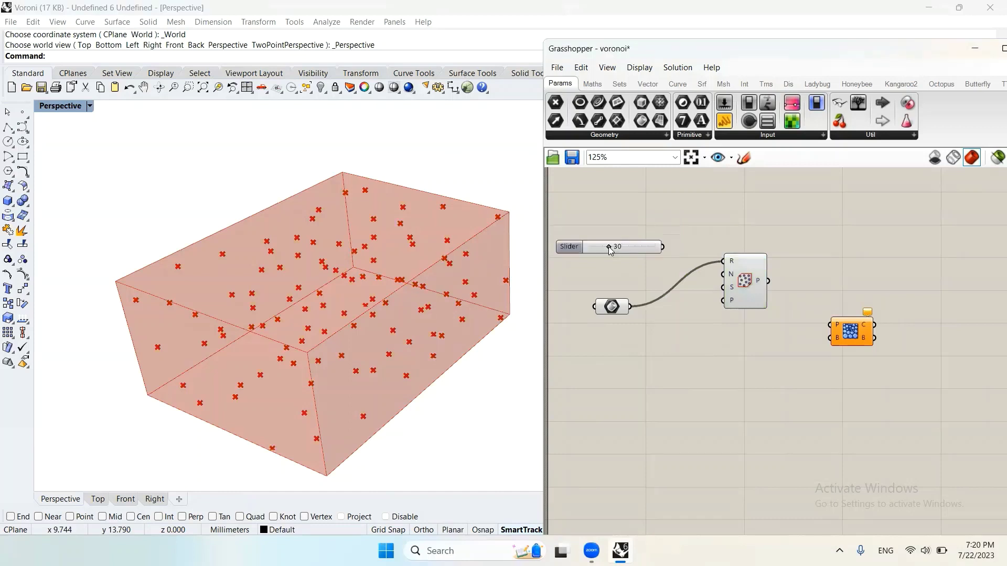
pyautogui.moveTo(663, 246); pyautogui.dragTo(724, 274)
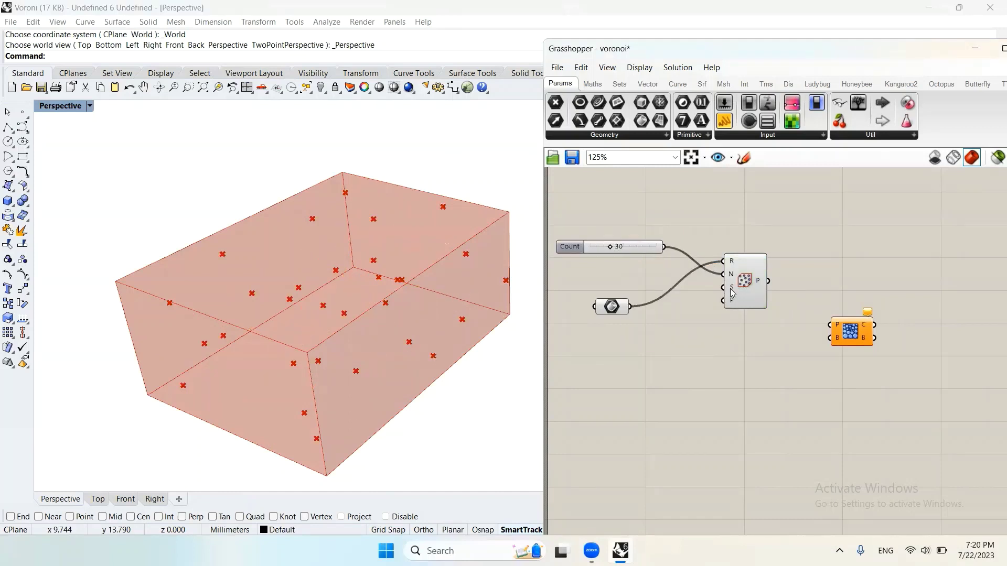
pyautogui.moveTo(732, 293)
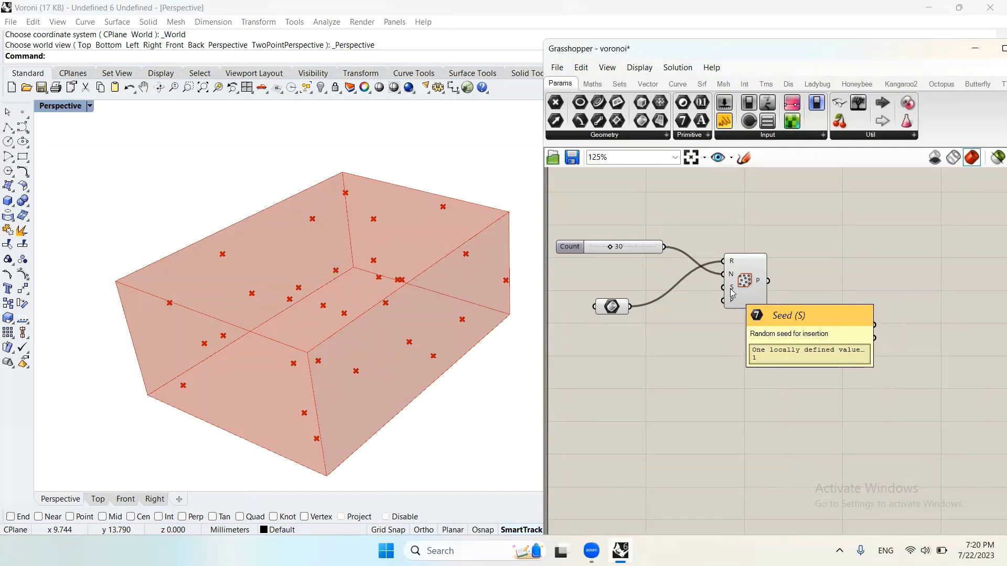
pyautogui.moveTo(637, 247); pyautogui.dragTo(650, 274)
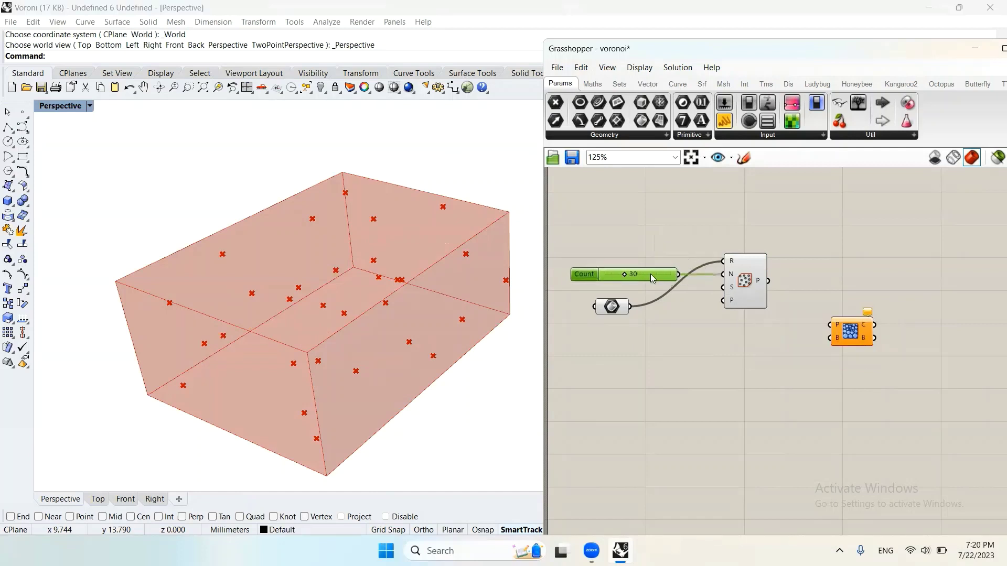
pyautogui.moveTo(624, 313); pyautogui.dragTo(641, 246)
# - Add a number slider of 20 and connect it to Populate 3D's seed input
pyautogui.doubleClick(612, 340)
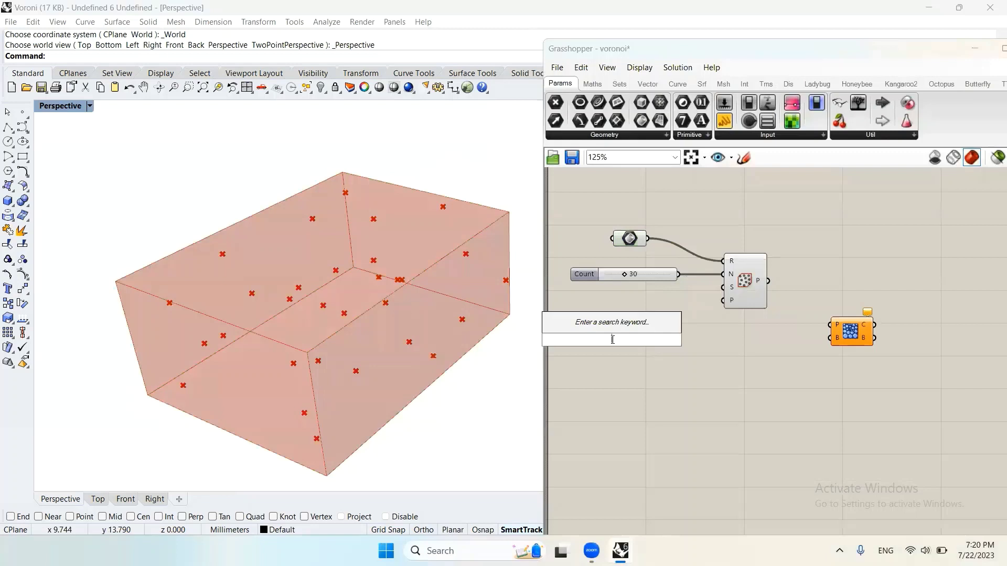
pyautogui.write('20')
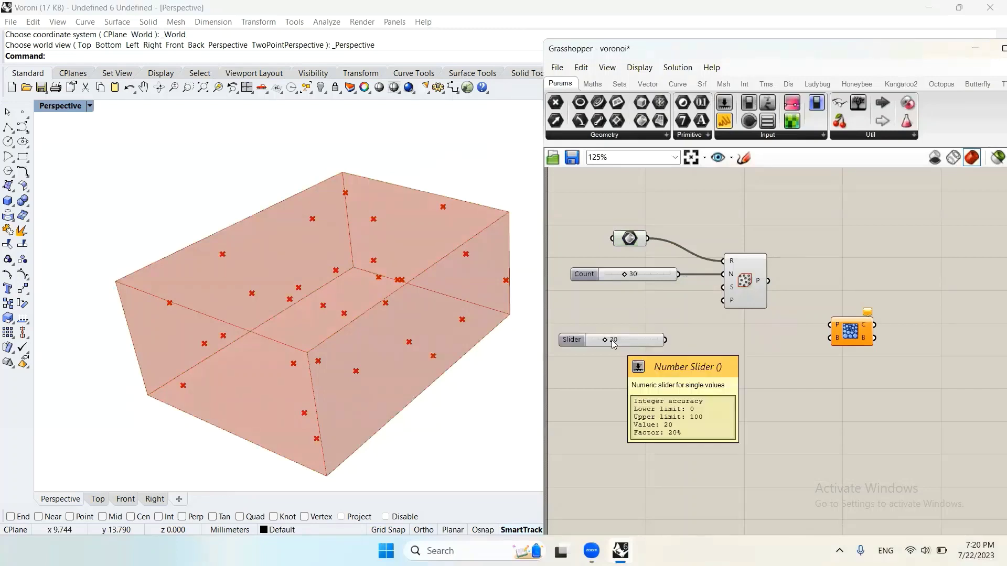
pyautogui.press('Return')
pyautogui.moveTo(667, 341); pyautogui.dragTo(723, 288)
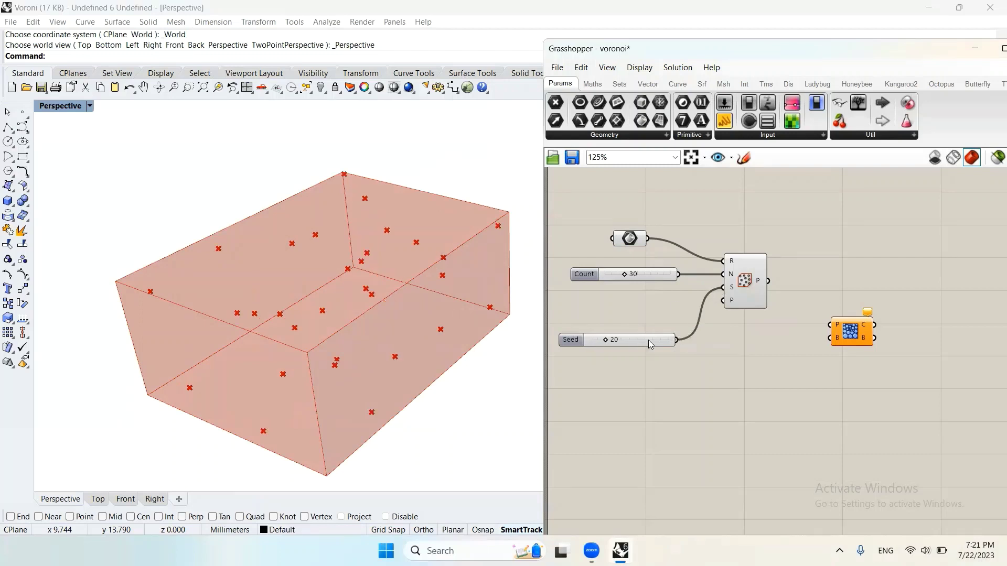
# - Place the Seed slider below the Count slider, then centre-align and evenly distribute the Brep and both sliders
pyautogui.moveTo(648, 339); pyautogui.dragTo(663, 301)
pyautogui.moveTo(560, 196); pyautogui.dragTo(705, 356)
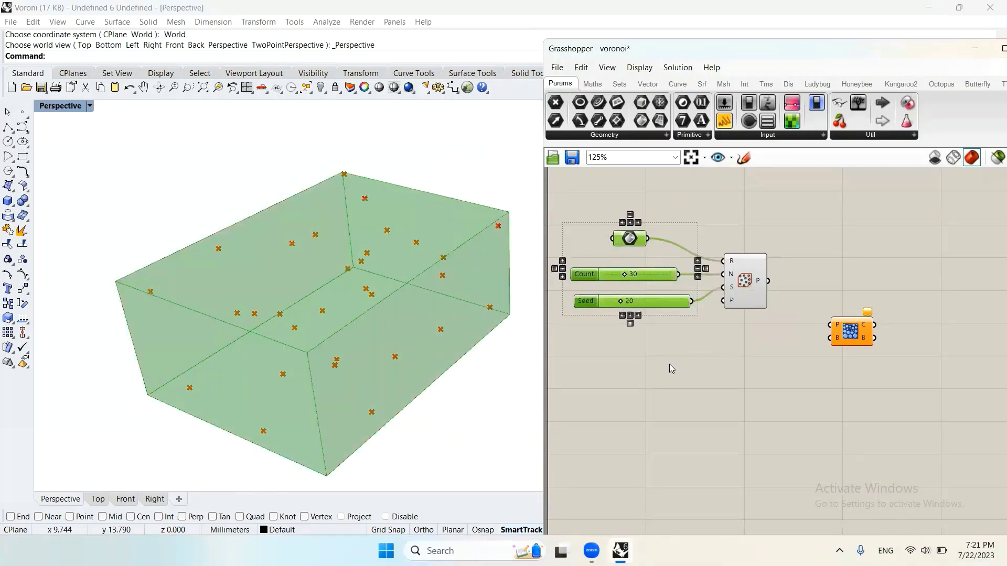
pyautogui.click(630, 222)
pyautogui.click(630, 216)
pyautogui.click(775, 421)
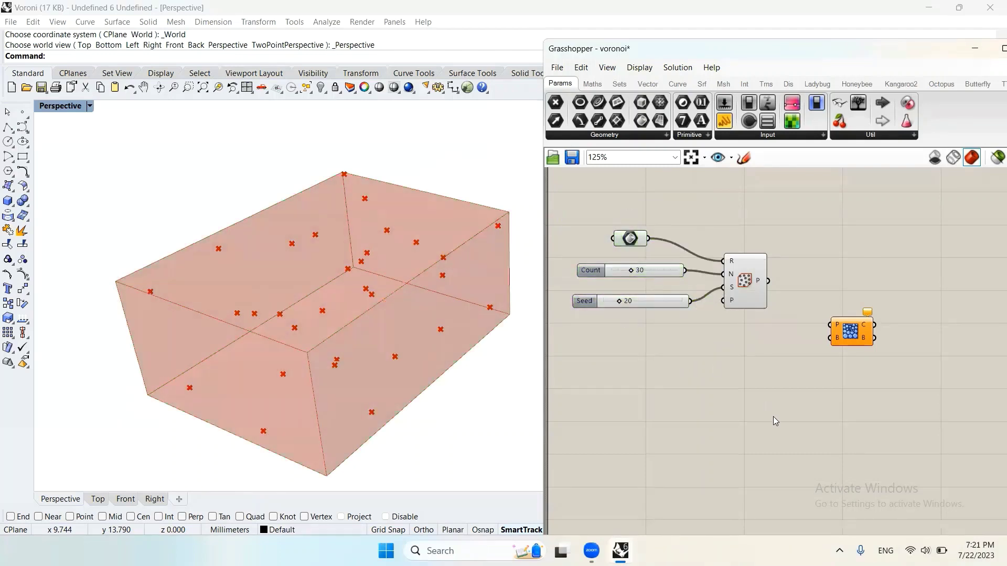
# - Connect Populate 3D's points to Voronoi 3D and turn off the preview of the Brep and Populate 3D components
pyautogui.moveTo(836, 336); pyautogui.dragTo(838, 320)
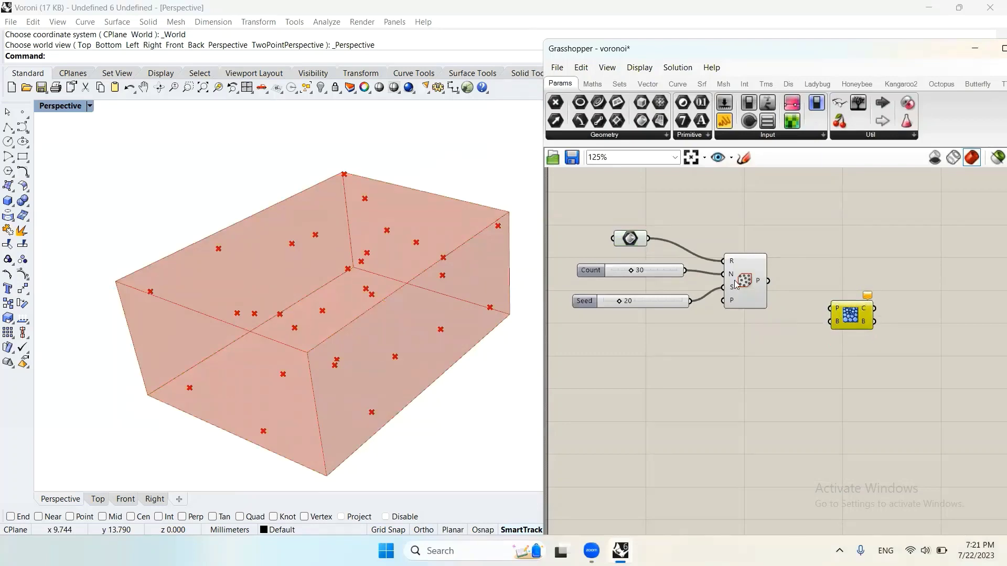
pyautogui.moveTo(773, 282); pyautogui.dragTo(846, 301)
pyautogui.click(765, 367)
pyautogui.moveTo(781, 363); pyautogui.dragTo(565, 201)
pyautogui.rightClick(725, 195)
pyautogui.click(764, 212)
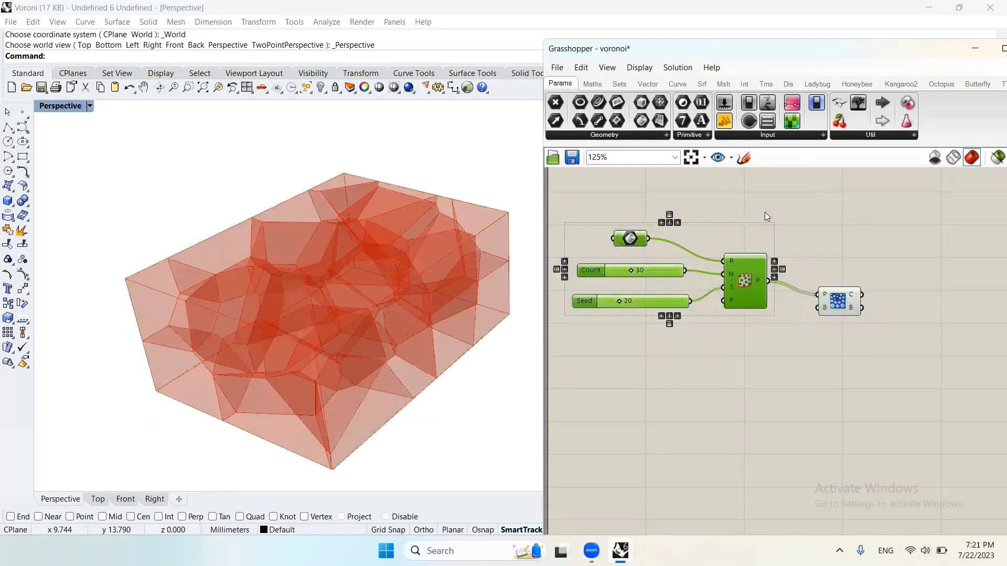
# - Highlight the Voronoi cells to check them, then set the Count slider to 46 and the Seed slider to 76
pyautogui.click(839, 307)
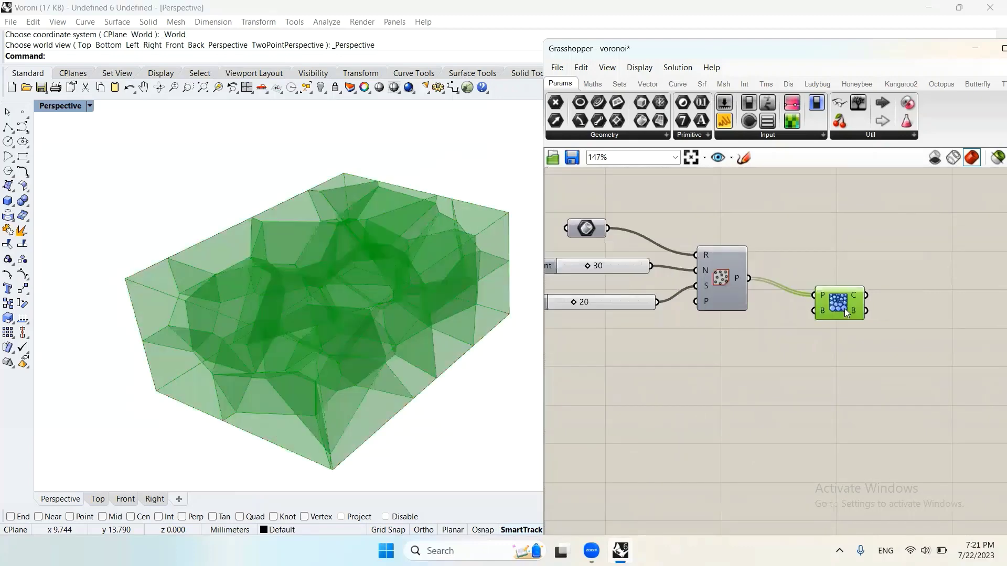
pyautogui.scroll(1, 745, 256)
pyautogui.scroll(-2, 753, 253)
pyautogui.scroll(3, 718, 321)
pyautogui.click(719, 322)
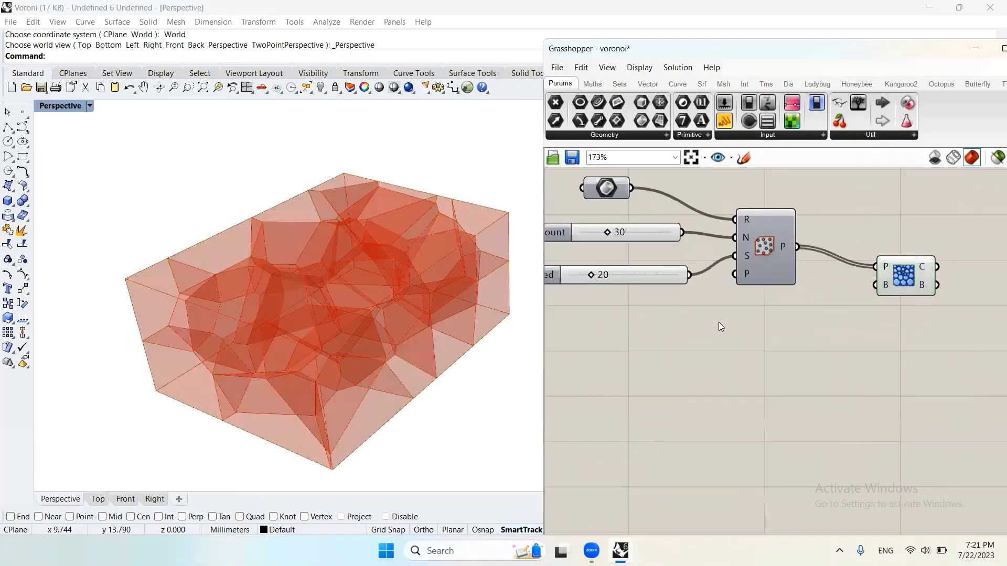
pyautogui.moveTo(606, 230); pyautogui.dragTo(626, 243)
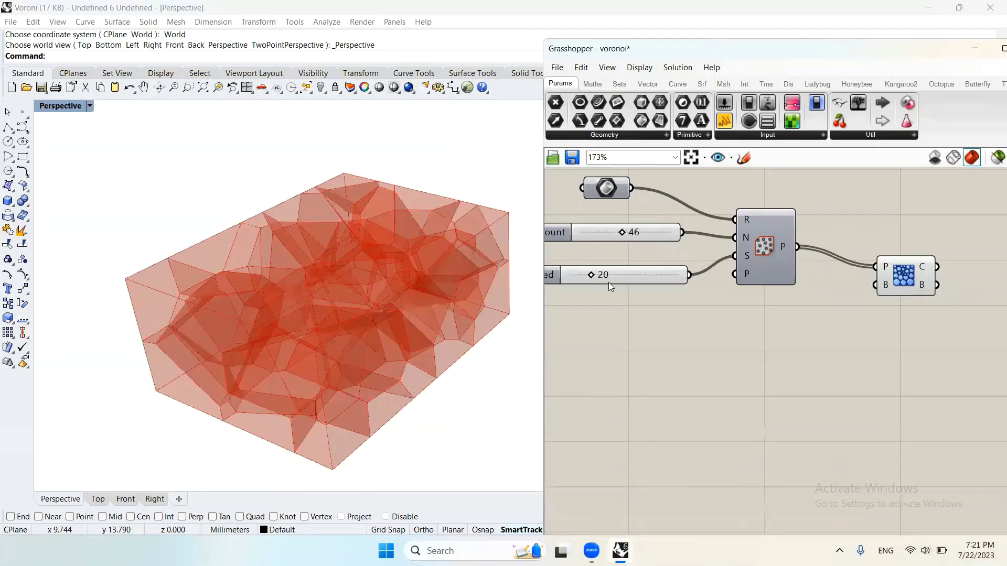
pyautogui.moveTo(589, 278); pyautogui.dragTo(649, 283)
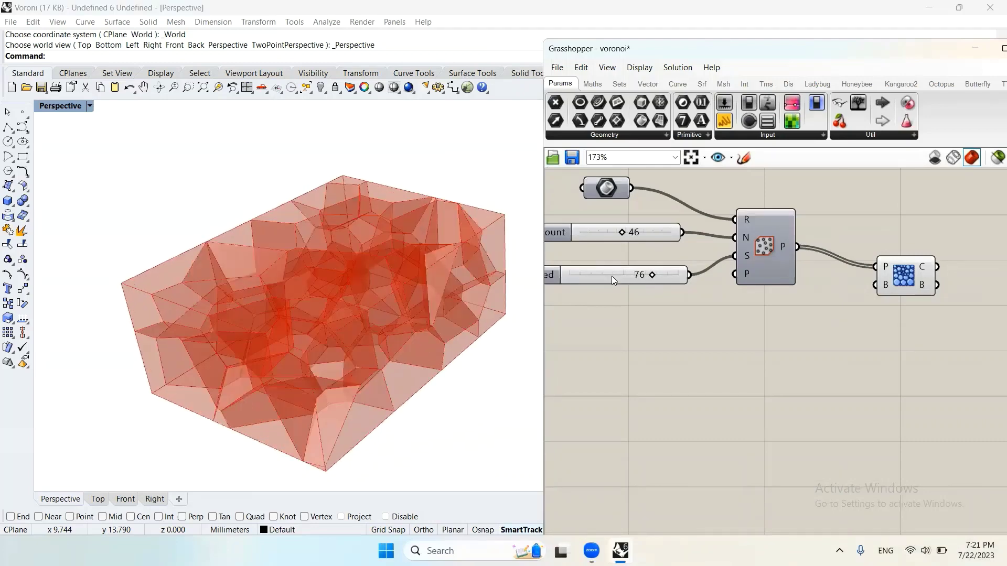
# - Add a Deconstruct Brep component beside Voronoi 3D and connect the Voronoi cells to its Brep input
pyautogui.scroll(-4, 611, 276)
pyautogui.scroll(3, 828, 315)
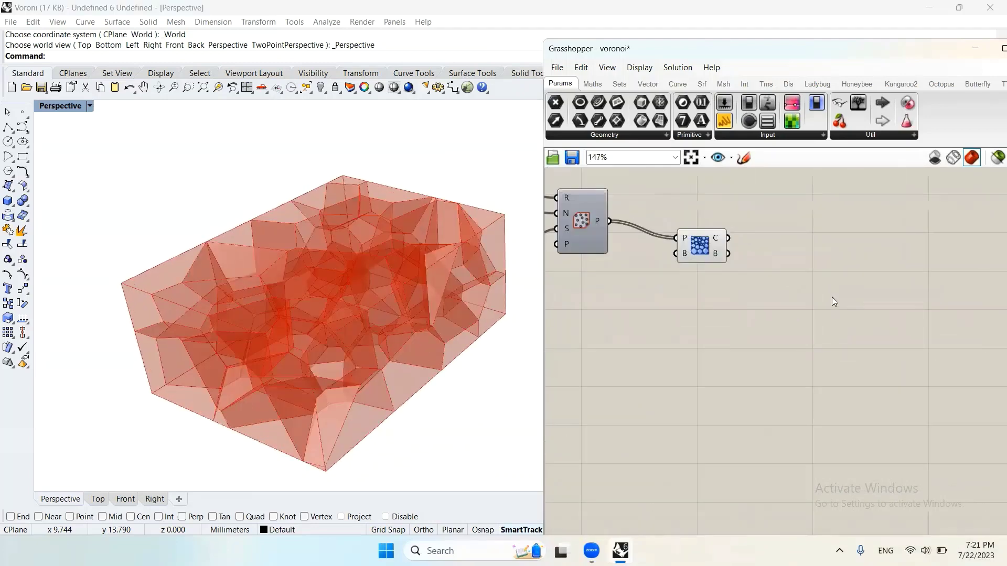
pyautogui.doubleClick(758, 311)
pyautogui.write('decon')
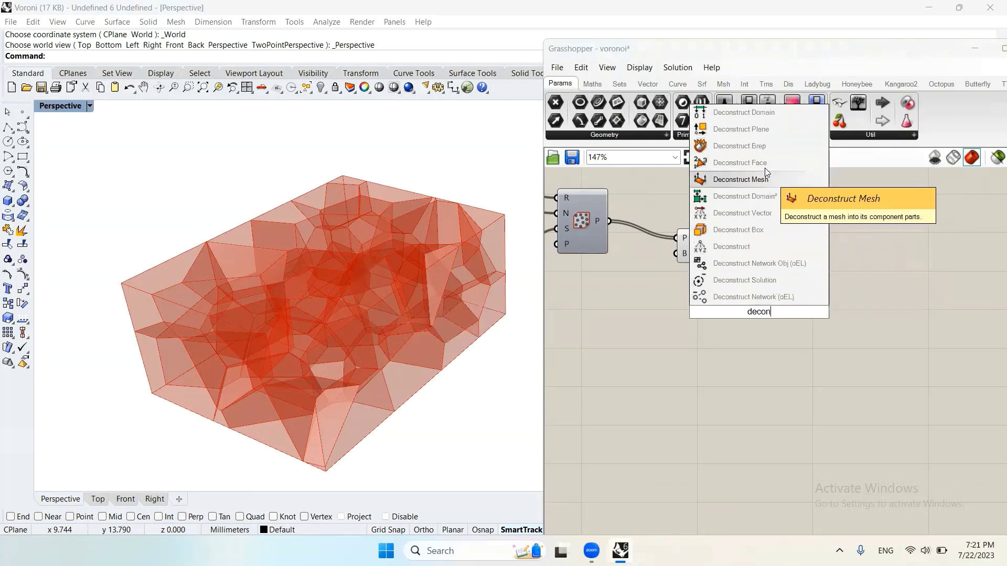
pyautogui.click(770, 146)
pyautogui.moveTo(761, 295); pyautogui.dragTo(830, 246)
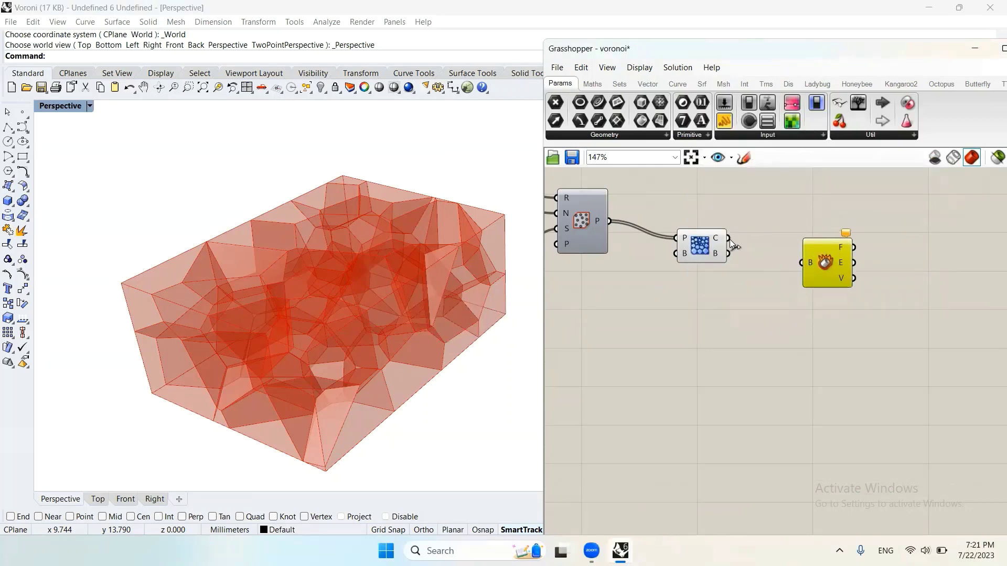
pyautogui.moveTo(727, 238); pyautogui.dragTo(809, 254)
pyautogui.click(818, 279)
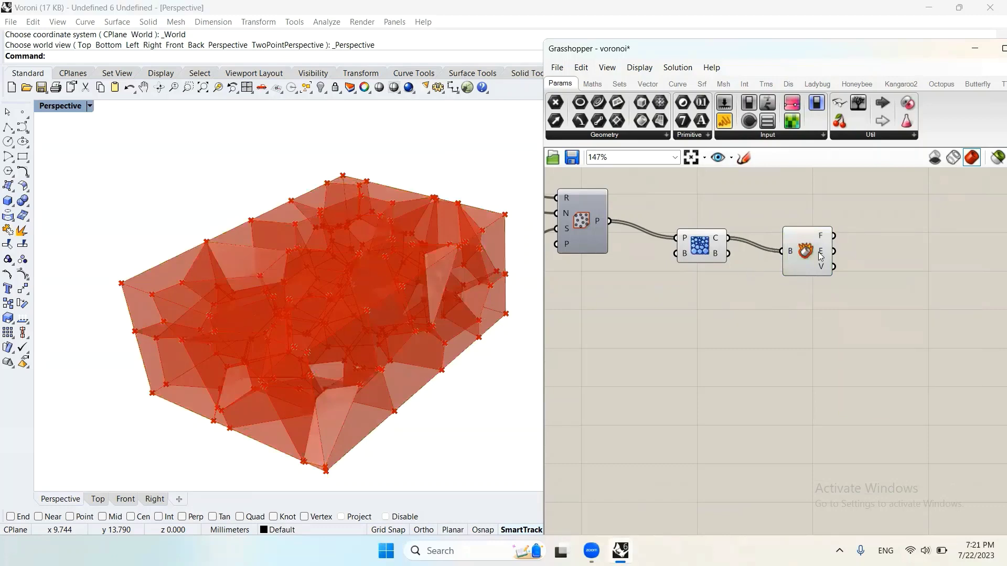
pyautogui.moveTo(821, 255)
pyautogui.click(777, 258)
pyautogui.click(759, 321)
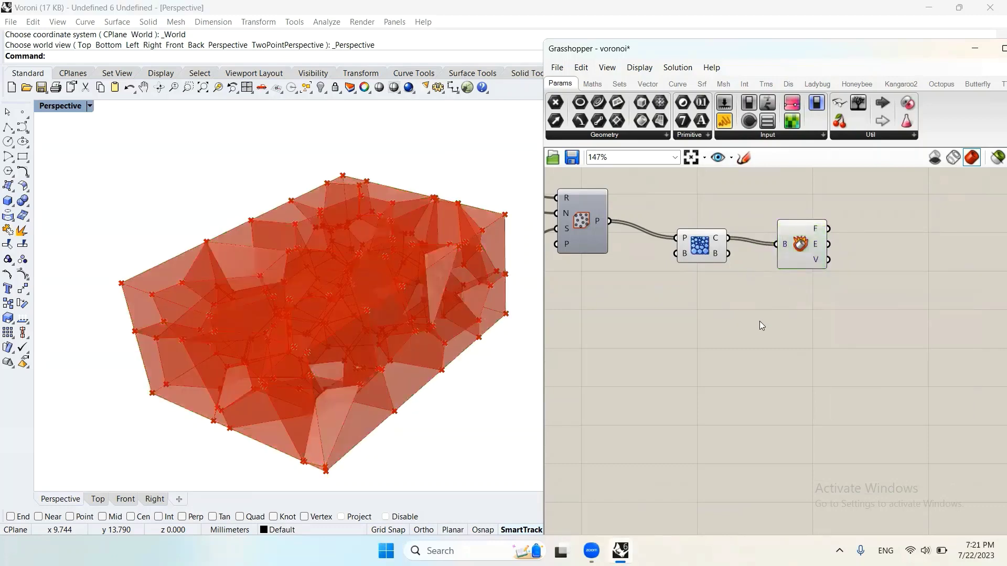
# - Add a Pipe component and connect Deconstruct Brep's edges output to its curve input
pyautogui.scroll(-3, 824, 331)
pyautogui.scroll(3, 824, 331)
pyautogui.doubleClick(828, 324)
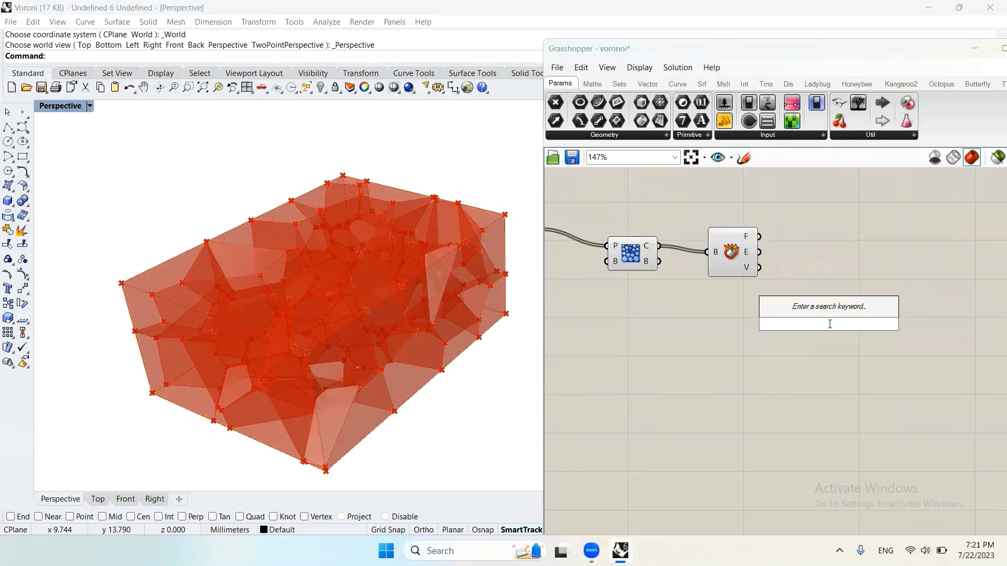
pyautogui.write('pipe')
pyautogui.press('Return')
pyautogui.scroll(1, 828, 324)
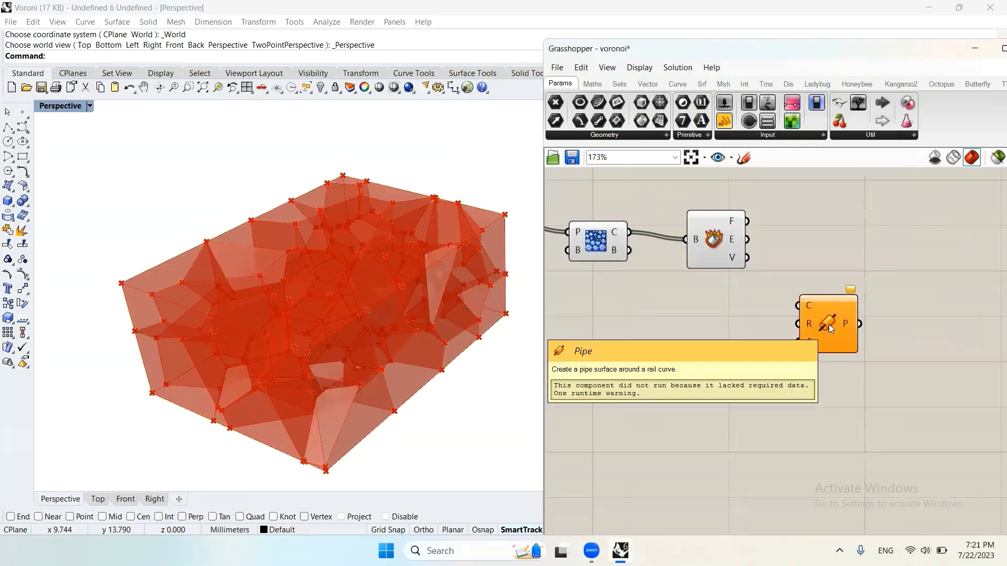
pyautogui.scroll(-1, 802, 291)
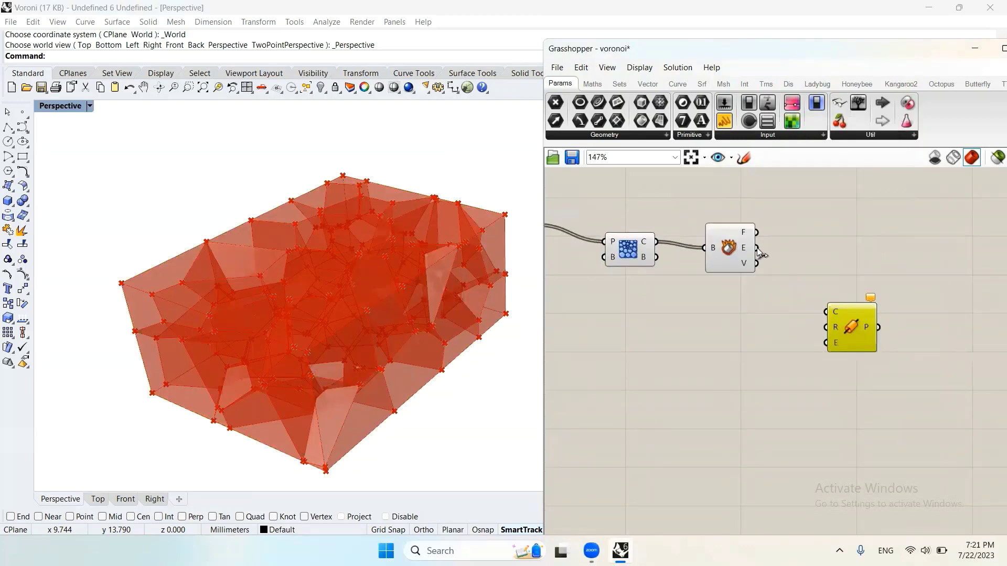
pyautogui.moveTo(819, 318); pyautogui.dragTo(826, 312)
# - Add a number slider of 0.2 for the Pipe's radius and line it up with the radius input
pyautogui.click(698, 359)
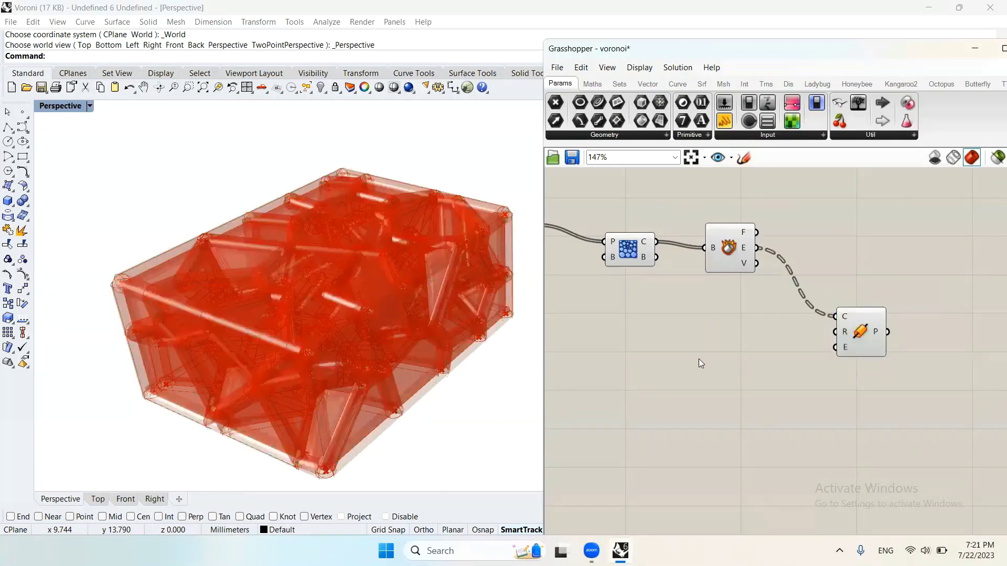
pyautogui.doubleClick(699, 359)
pyautogui.write('0.2')
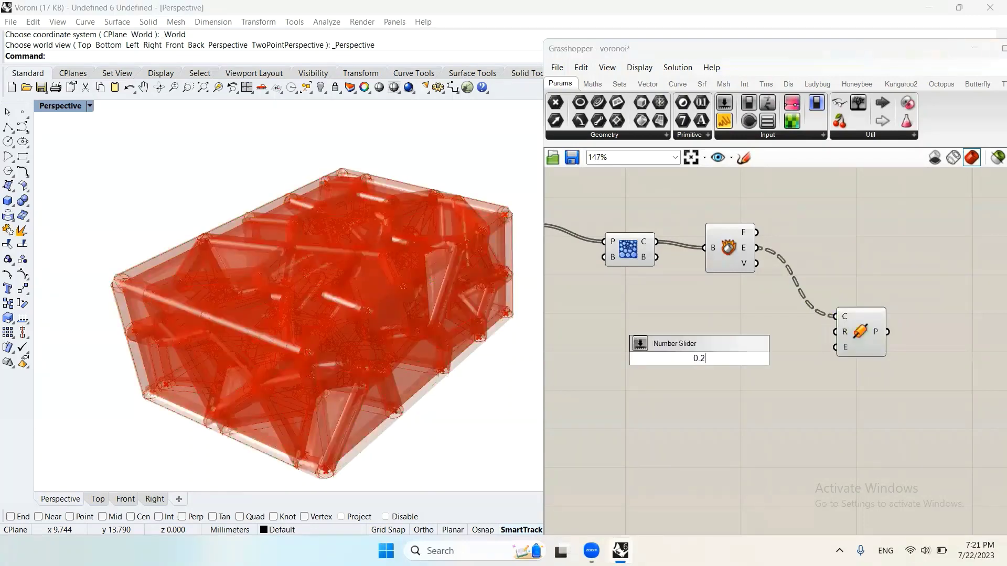
pyautogui.press('Return')
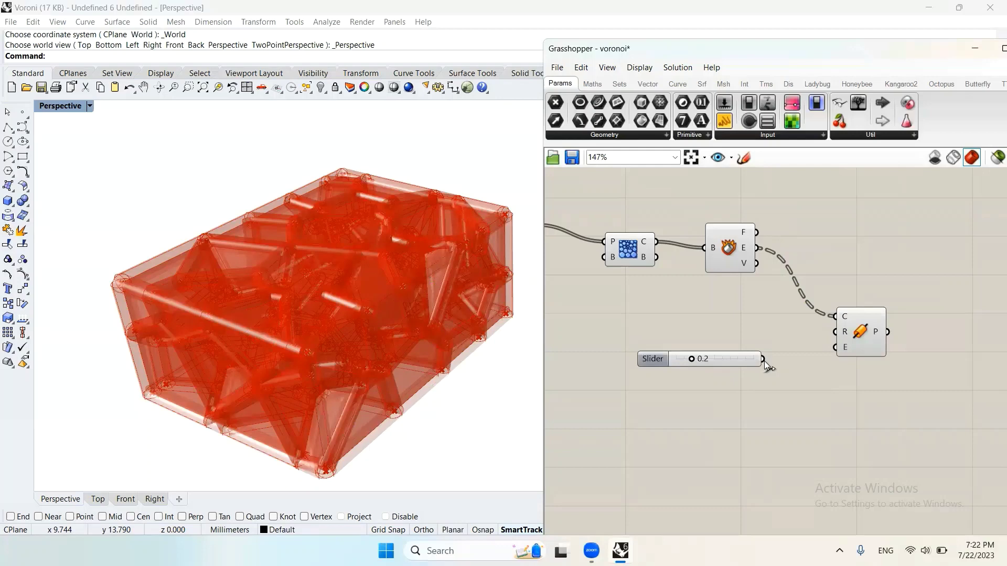
pyautogui.moveTo(764, 361); pyautogui.dragTo(835, 331)
pyautogui.moveTo(737, 360); pyautogui.dragTo(706, 348)
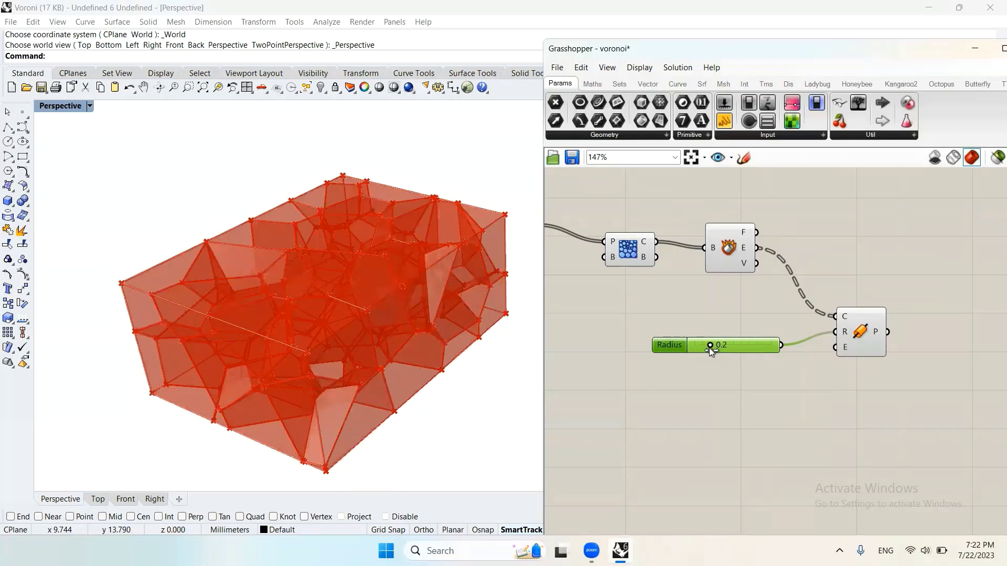
pyautogui.click(727, 387)
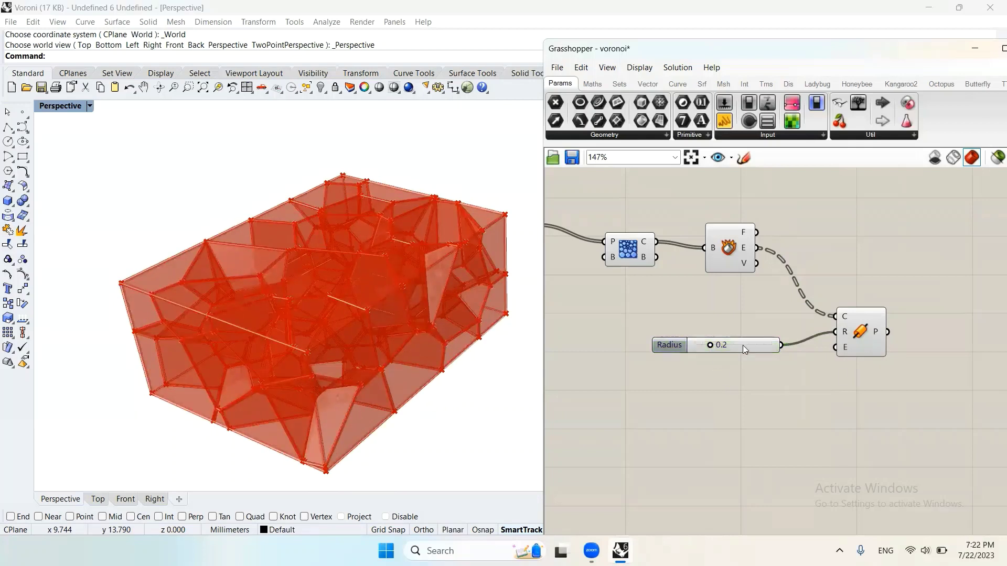
pyautogui.moveTo(743, 345); pyautogui.dragTo(760, 333)
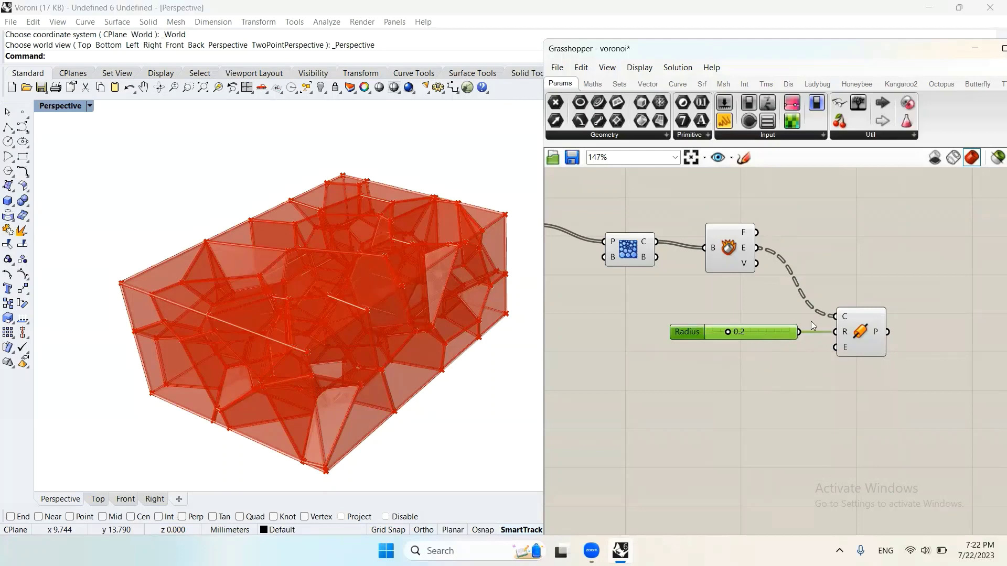
pyautogui.doubleClick(860, 251)
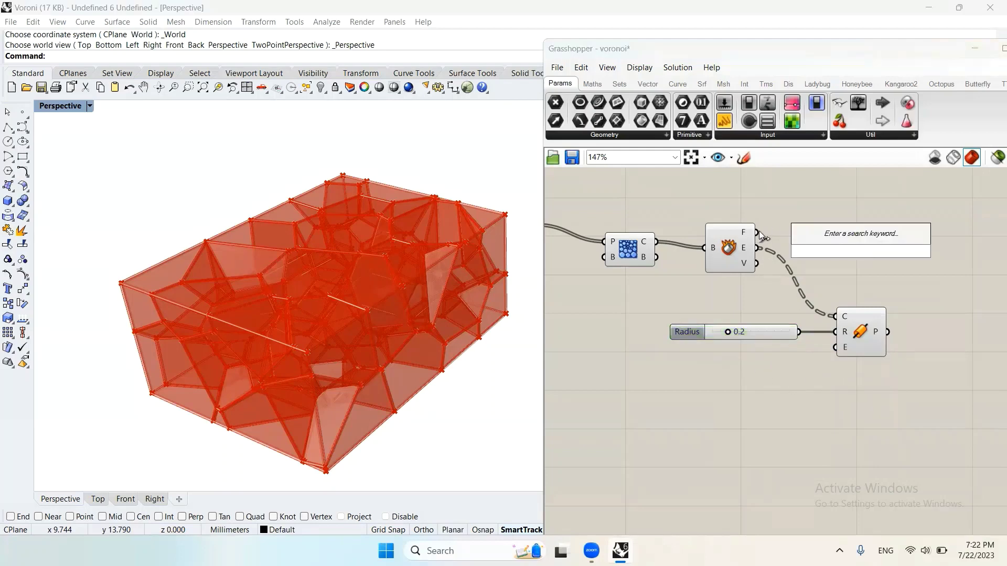
pyautogui.click(727, 247)
pyautogui.scroll(-2, 727, 379)
pyautogui.click(868, 345)
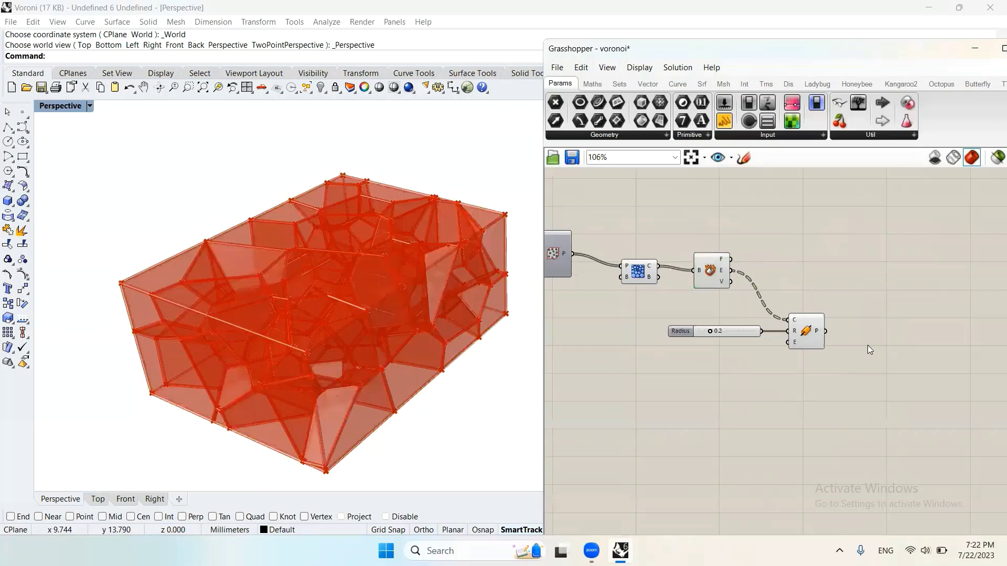
# - Add a Colour Swatch component near the Pipe component and set its colour to pink with a hue of 319°
pyautogui.scroll(2, 867, 345)
pyautogui.doubleClick(874, 368)
pyautogui.write('co')
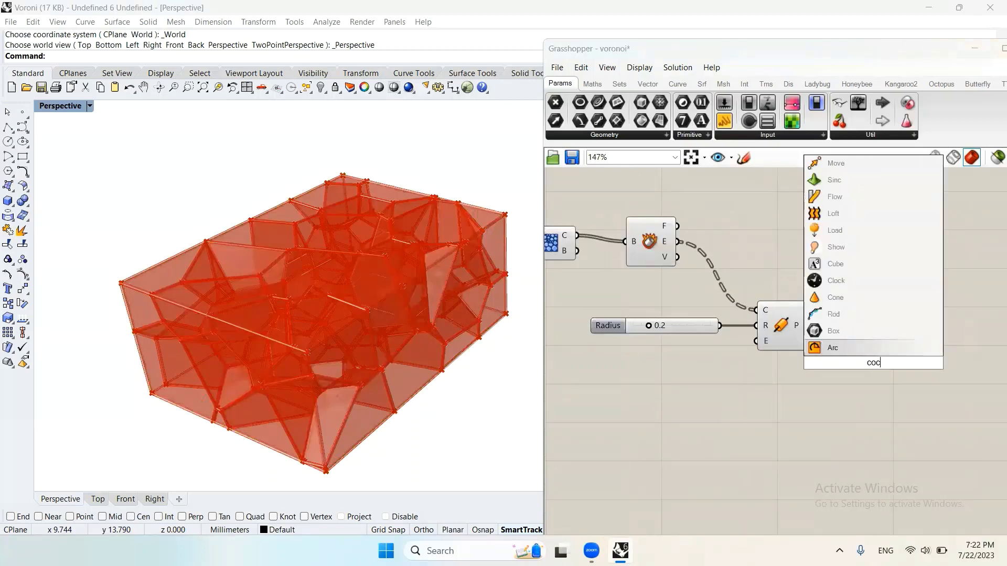
pyautogui.write('lo')
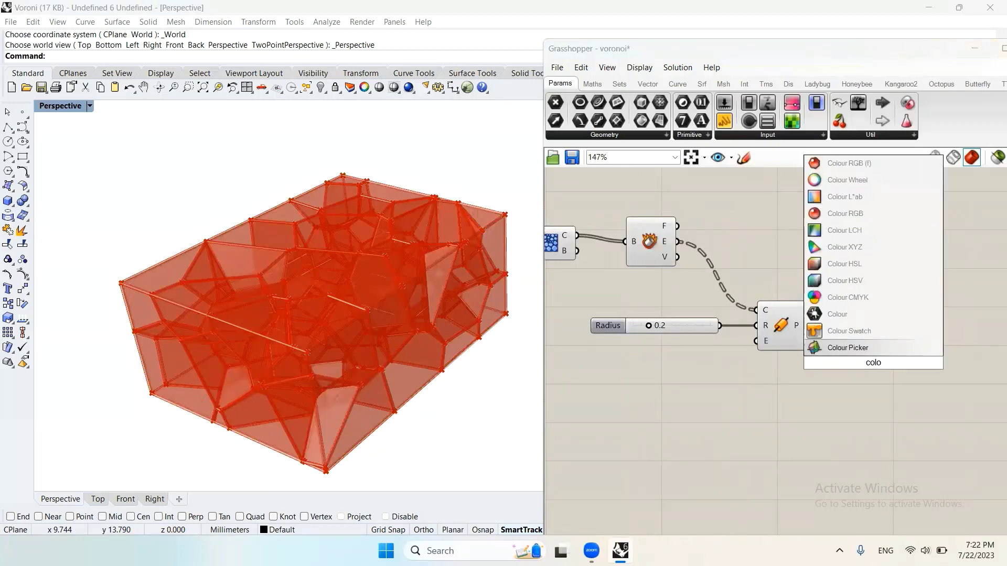
pyautogui.click(860, 331)
pyautogui.click(886, 366)
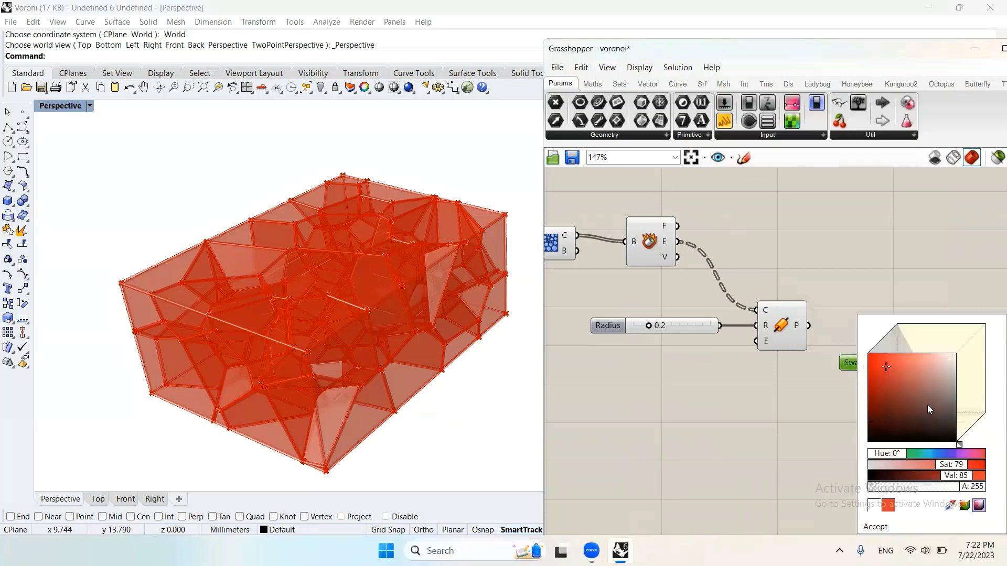
pyautogui.moveTo(921, 455); pyautogui.dragTo(963, 470)
pyautogui.click(844, 411)
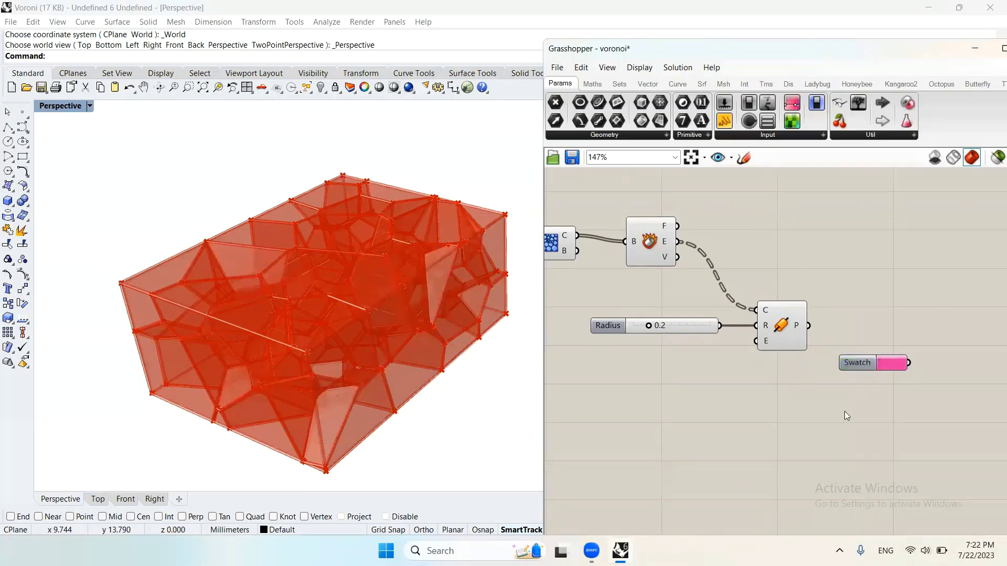
# - Adjust the swatch to a vivid pink with hue 314°, saturation 94 and value 93, and move it beneath the Pipe component
pyautogui.click(889, 367)
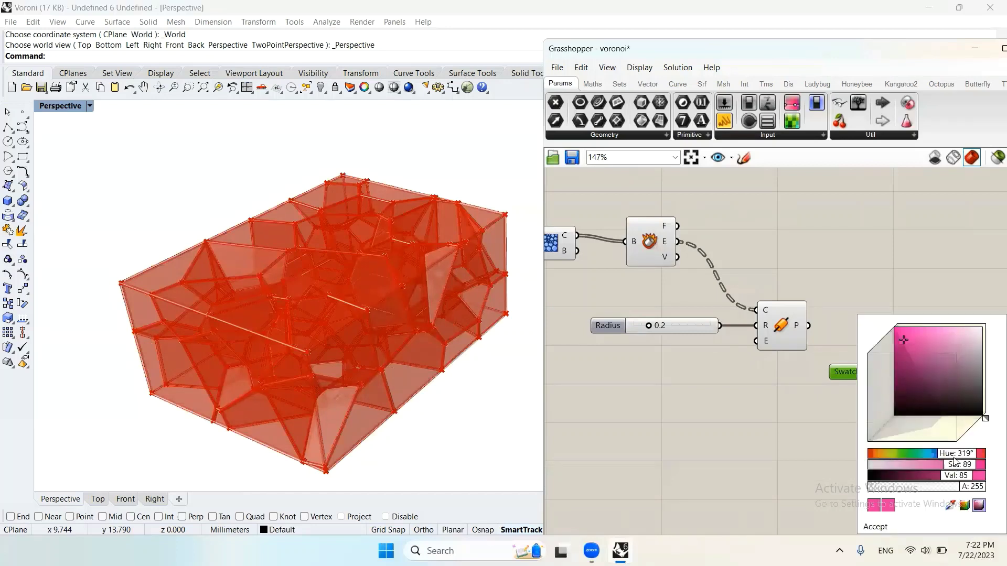
pyautogui.click(913, 454)
pyautogui.moveTo(912, 454)
pyautogui.mouseDown()
pyautogui.moveTo(880, 453)
pyautogui.moveTo(960, 454)
pyautogui.moveTo(911, 467)
pyautogui.moveTo(964, 476)
pyautogui.mouseUp()
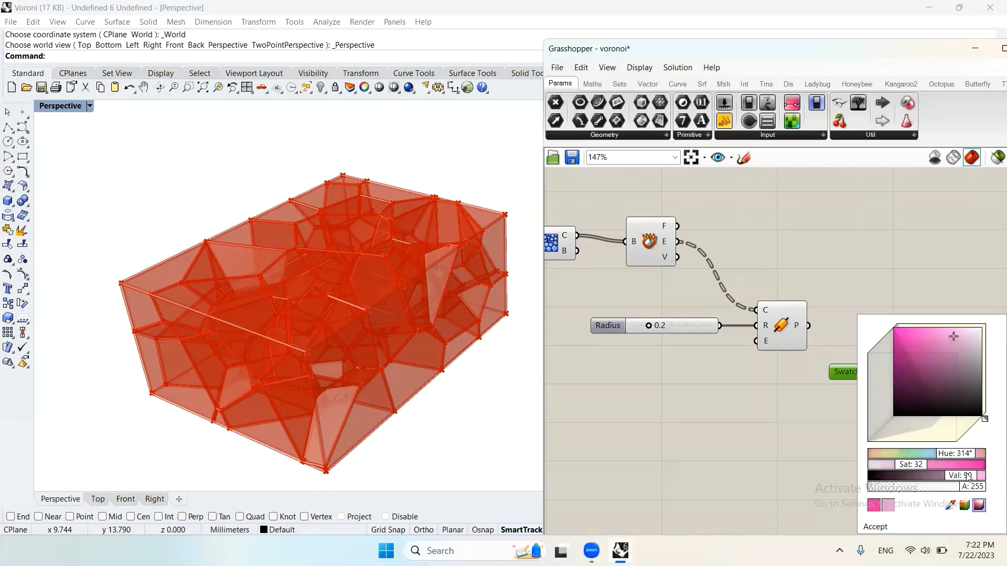
pyautogui.moveTo(944, 334); pyautogui.dragTo(894, 335)
pyautogui.click(854, 371)
pyautogui.moveTo(854, 372); pyautogui.dragTo(823, 382)
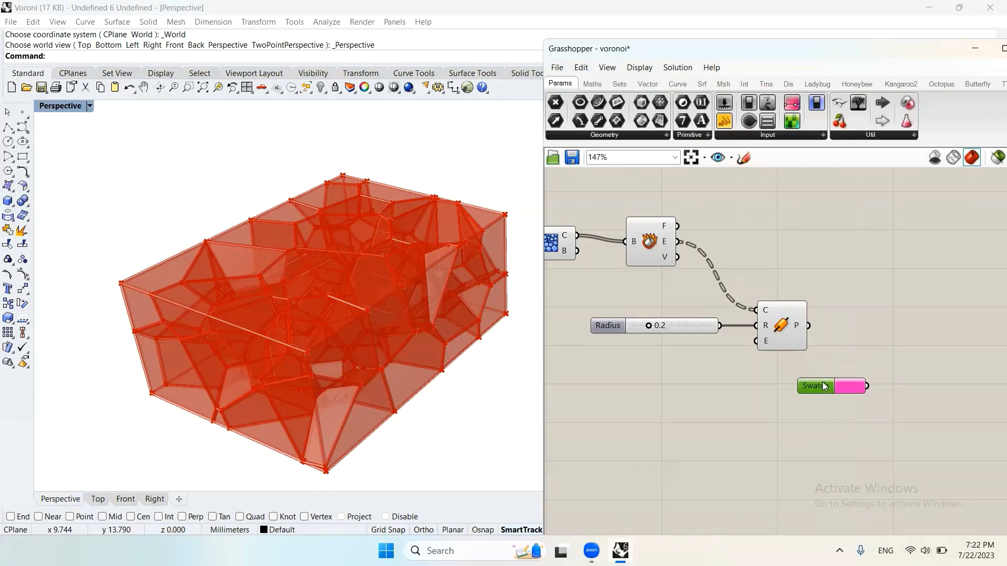
# - Add a Custom Preview component, connecting the Pipe output to its geometry input and the pink swatch to its material input
pyautogui.doubleClick(860, 294)
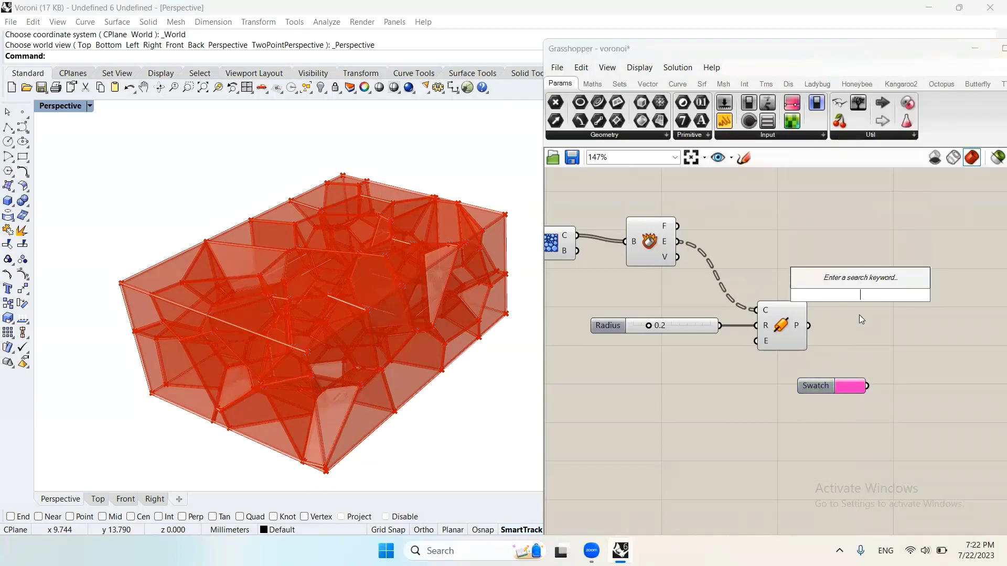
pyautogui.write('prev')
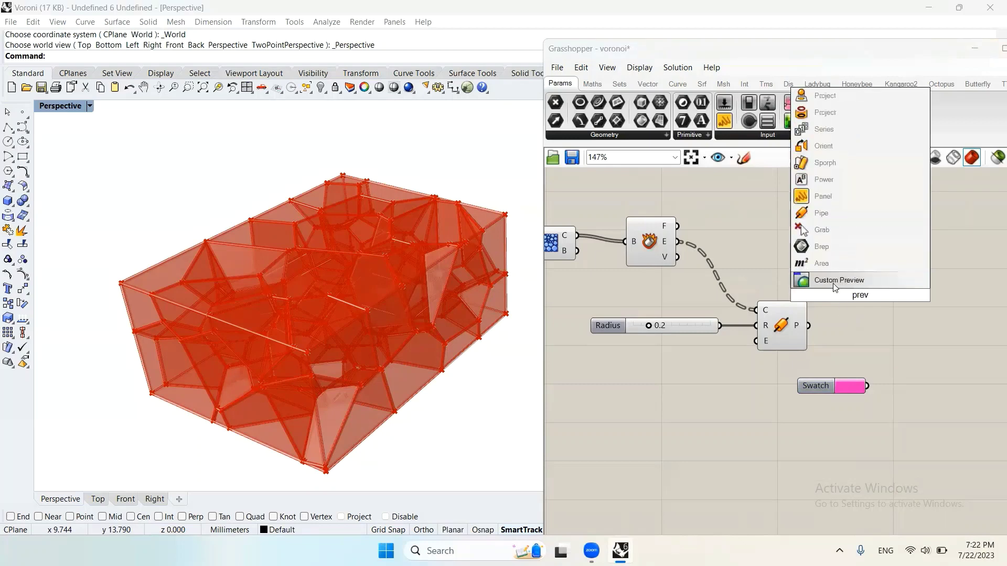
pyautogui.press('Return')
pyautogui.moveTo(857, 286); pyautogui.dragTo(876, 333)
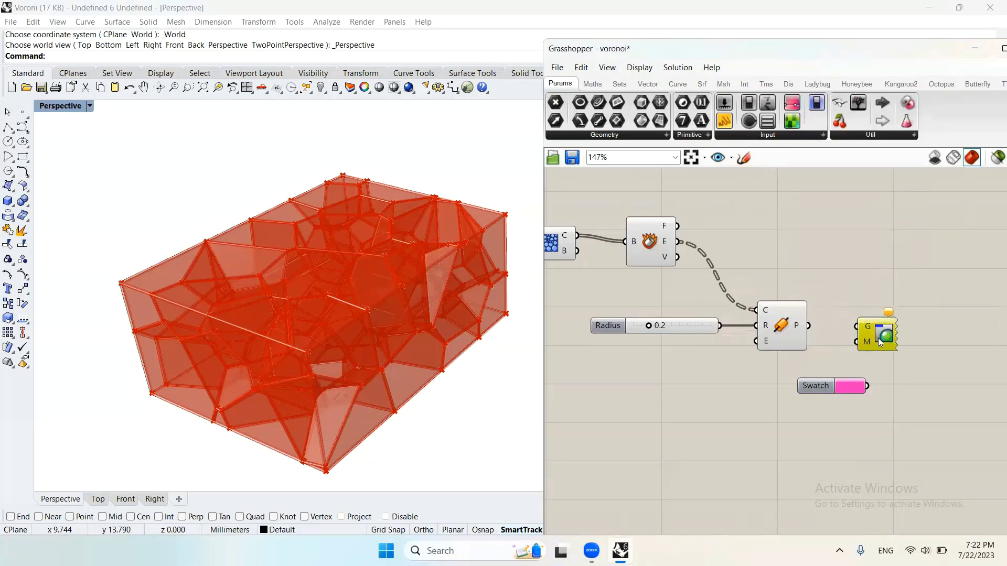
pyautogui.moveTo(808, 325); pyautogui.dragTo(858, 326)
pyautogui.moveTo(845, 387); pyautogui.dragTo(847, 343)
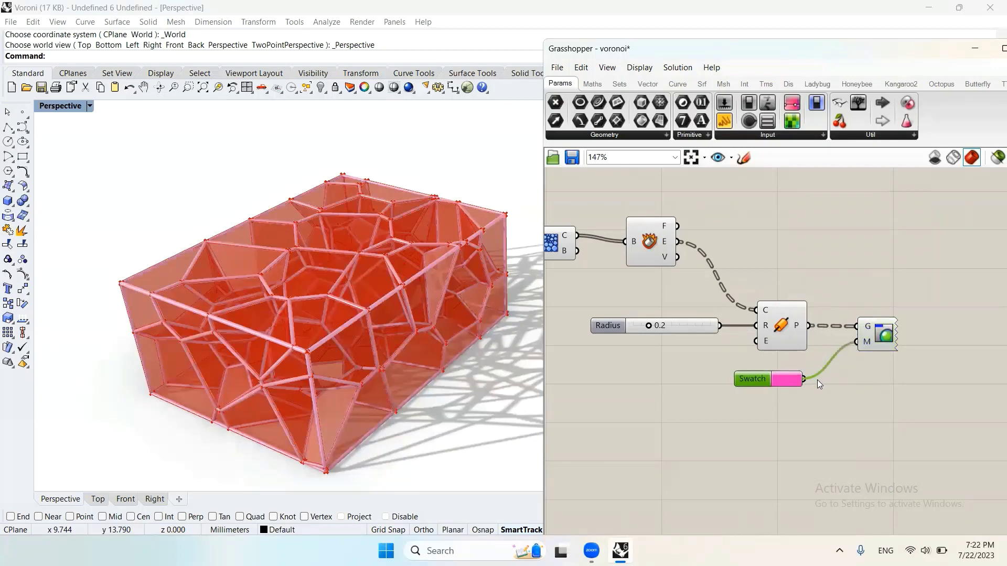
pyautogui.moveTo(803, 304); pyautogui.dragTo(818, 312, button='right')
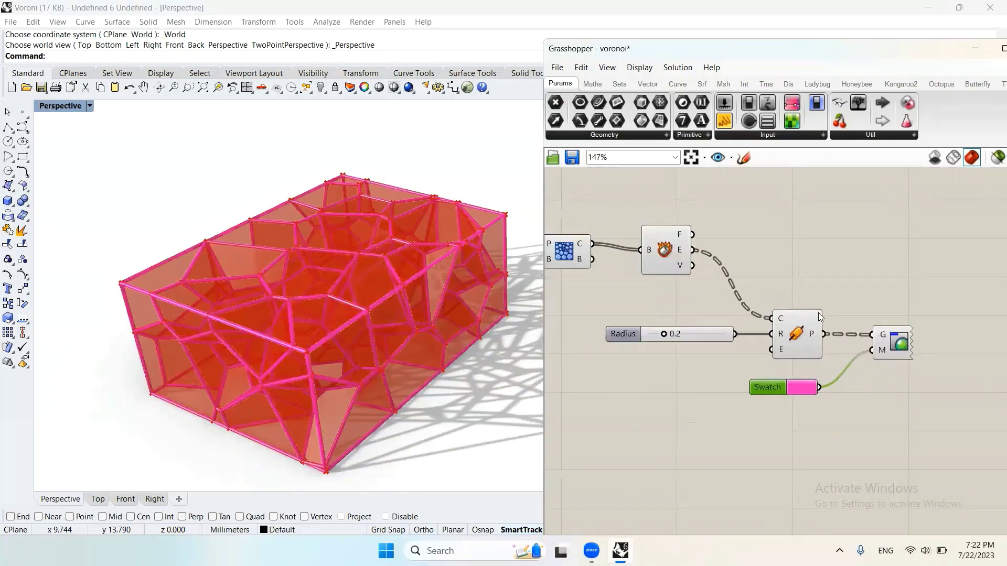
# - Turn off the preview of the Pipe component and of the Deconstruct Brep component
pyautogui.moveTo(833, 291); pyautogui.dragTo(590, 356)
pyautogui.rightClick(769, 240)
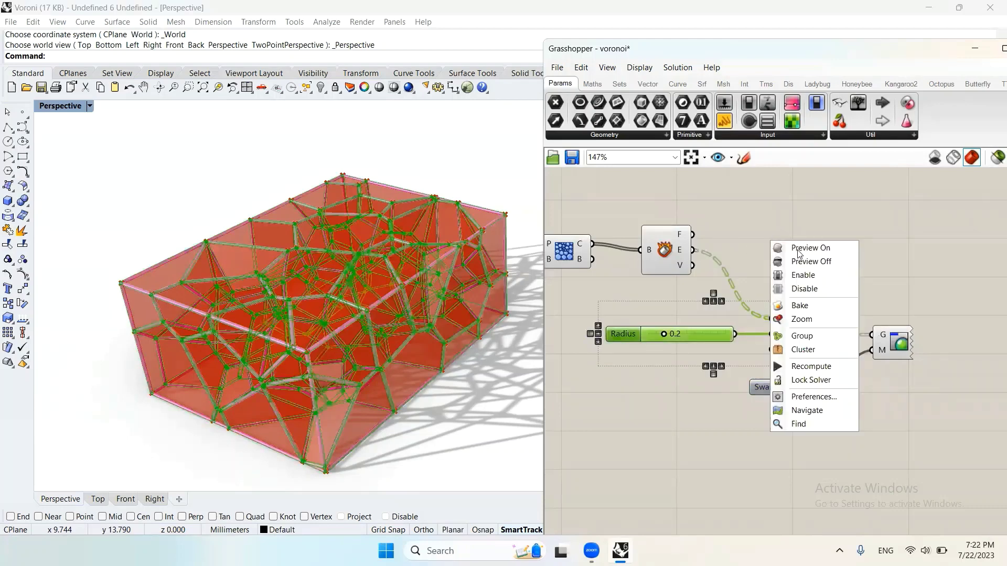
pyautogui.click(786, 260)
pyautogui.click(662, 262)
pyautogui.rightClick(754, 213)
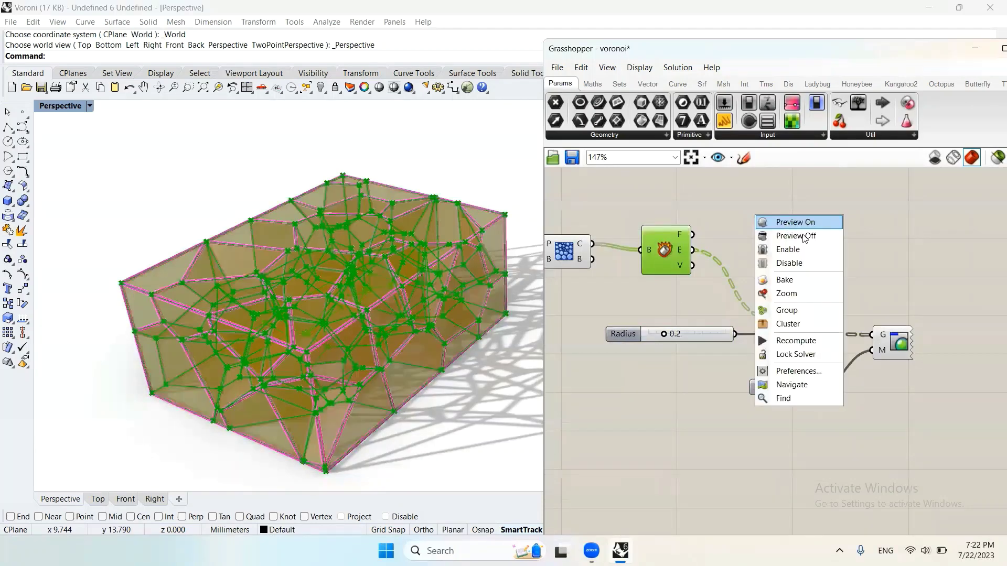
pyautogui.click(803, 237)
# - Select all components except Custom Preview and turn their preview off
pyautogui.scroll(-7, 781, 237)
pyautogui.moveTo(770, 319); pyautogui.dragTo(615, 225)
pyautogui.rightClick(756, 192)
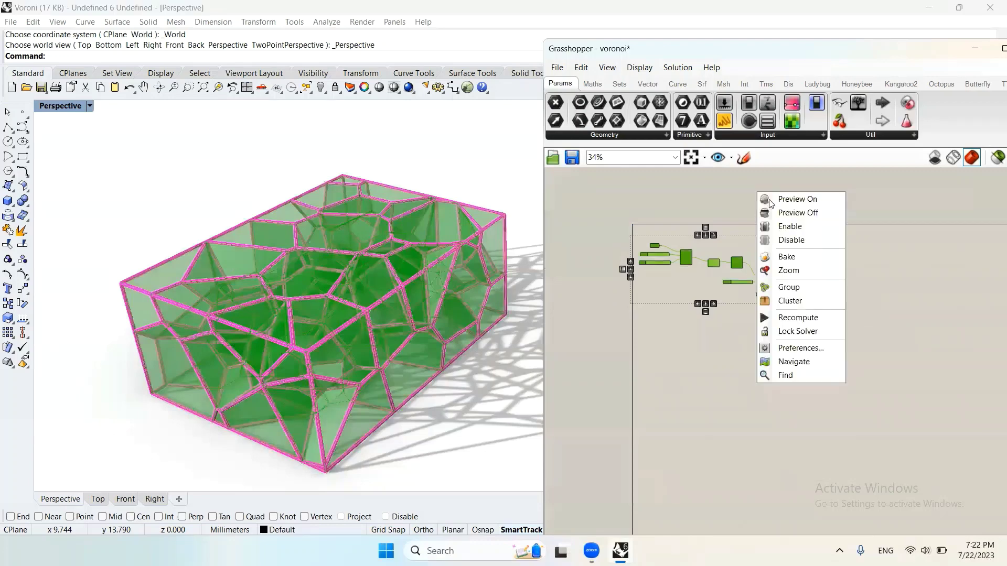
pyautogui.click(795, 213)
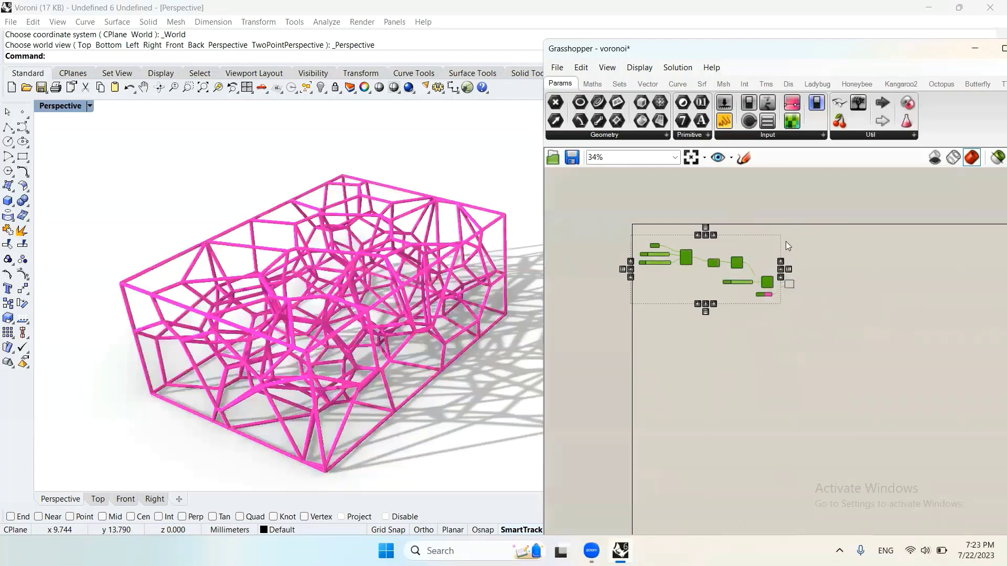
pyautogui.click(724, 329)
pyautogui.scroll(7, 757, 306)
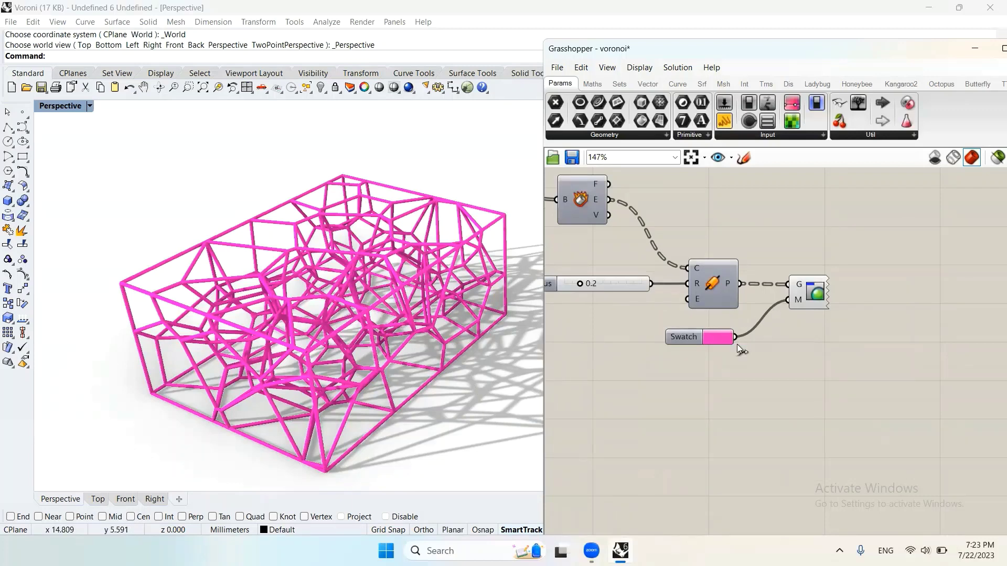
# - Duplicate the swatch and Custom Preview pair, place the copy above the Pipe, and connect Deconstruct Brep's faces output to its geometry input
pyautogui.scroll(-2, 737, 344)
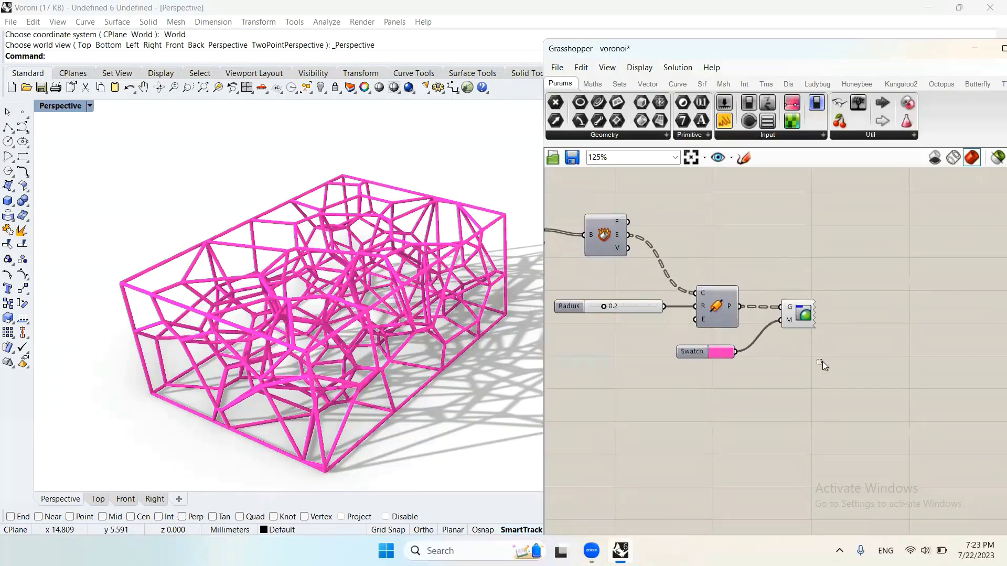
pyautogui.moveTo(822, 361); pyautogui.dragTo(767, 287)
pyautogui.keyDown('shift'); pyautogui.moveTo(721, 392); pyautogui.dragTo(692, 354); pyautogui.keyUp('shift')
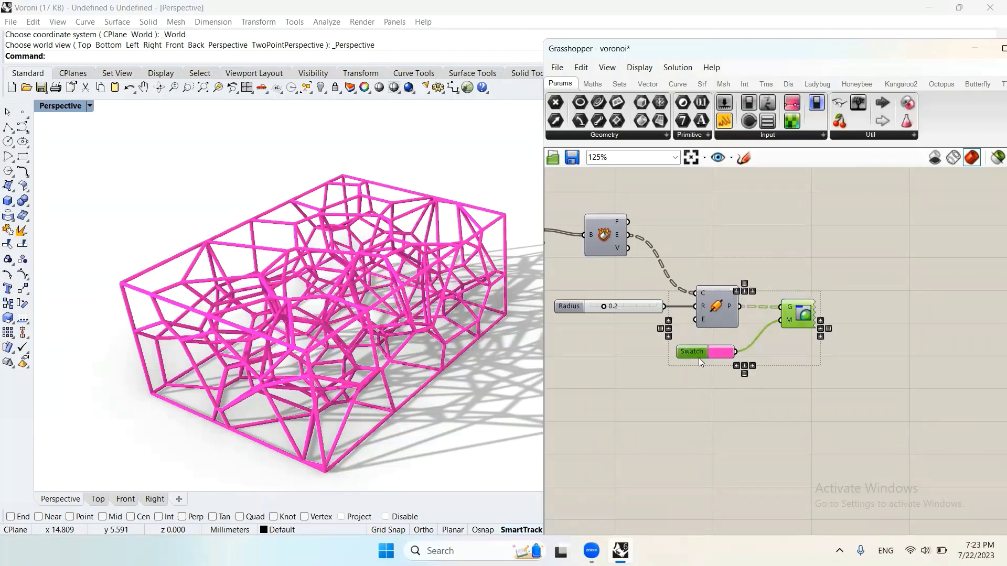
pyautogui.hotkey('ctrl', 'c')
pyautogui.hotkey('ctrl', 'v')
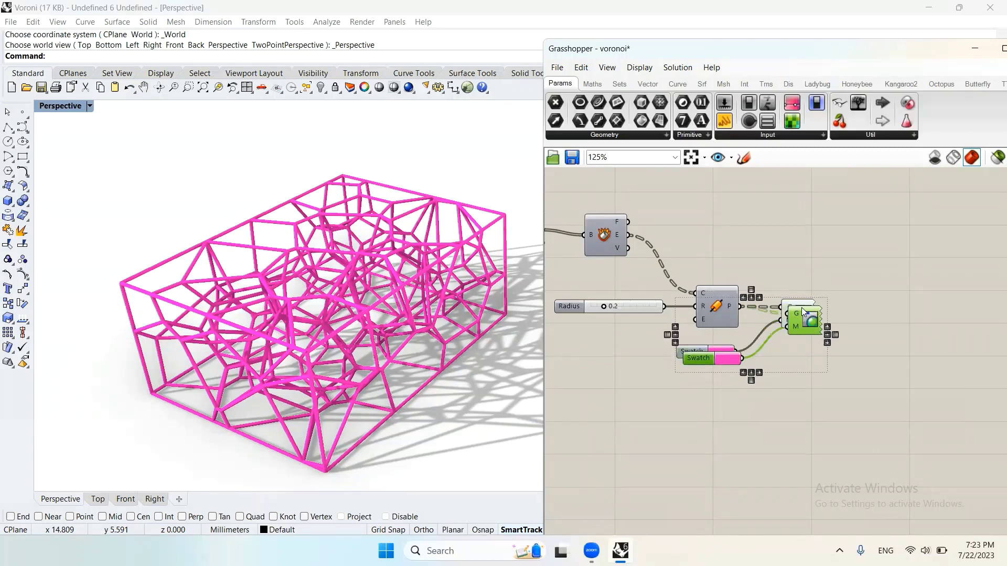
pyautogui.moveTo(801, 308); pyautogui.dragTo(794, 189)
pyautogui.moveTo(629, 223); pyautogui.dragTo(779, 193)
# - Set the duplicated swatch's colour to yellow with a hue of 72°
pyautogui.click(723, 238)
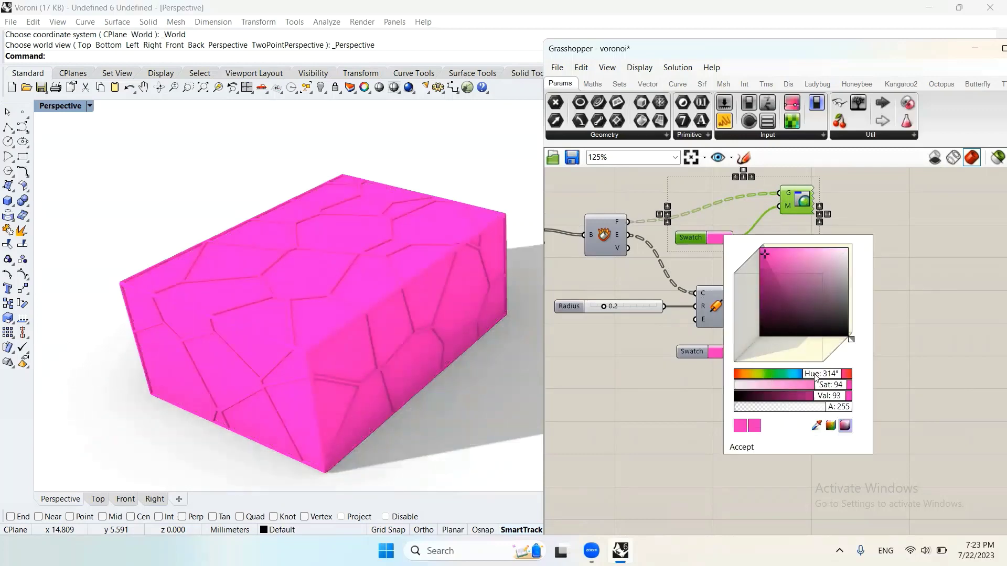
pyautogui.moveTo(769, 374)
pyautogui.mouseDown()
pyautogui.moveTo(749, 379)
pyautogui.moveTo(768, 383)
pyautogui.mouseUp()
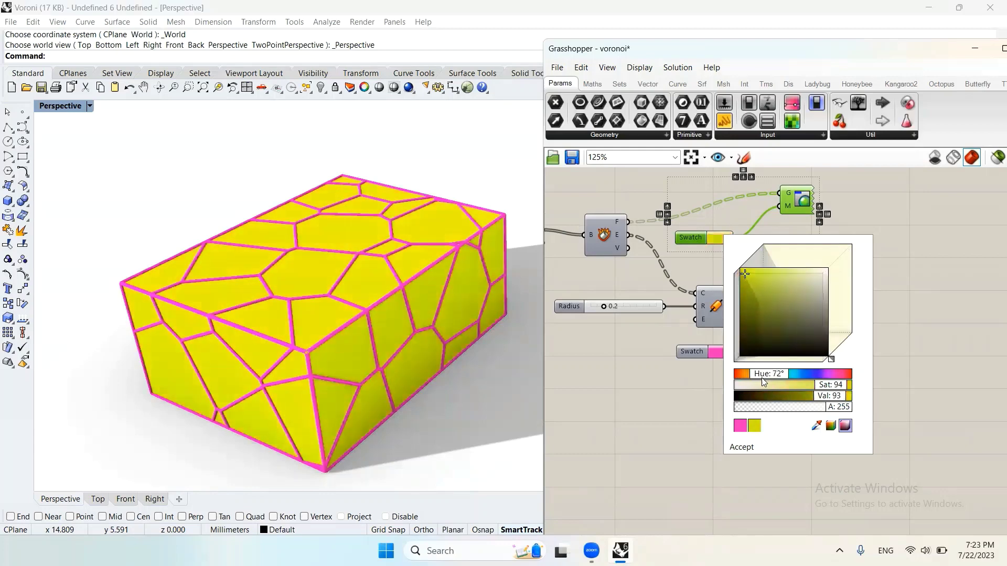
pyautogui.click(898, 438)
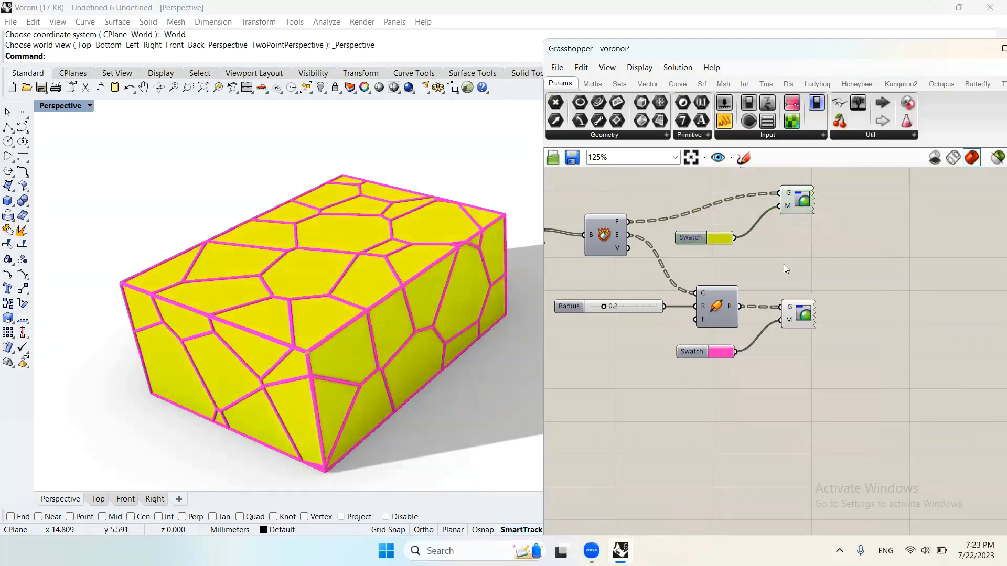
# - Rearrange the yellow swatch, its Custom Preview and Deconstruct Brep so their connecting wires run nearly straight
pyautogui.scroll(-1, 803, 227)
pyautogui.scroll(1, 797, 234)
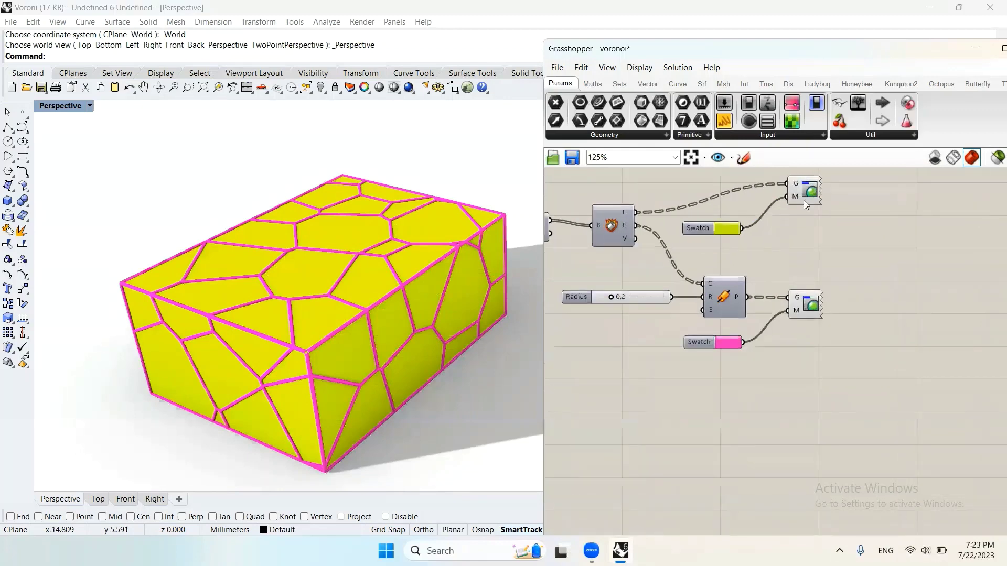
pyautogui.moveTo(803, 200)
pyautogui.mouseDown()
pyautogui.moveTo(831, 257)
pyautogui.moveTo(812, 218)
pyautogui.mouseUp()
pyautogui.moveTo(709, 233); pyautogui.dragTo(739, 220)
pyautogui.moveTo(805, 210); pyautogui.dragTo(809, 213)
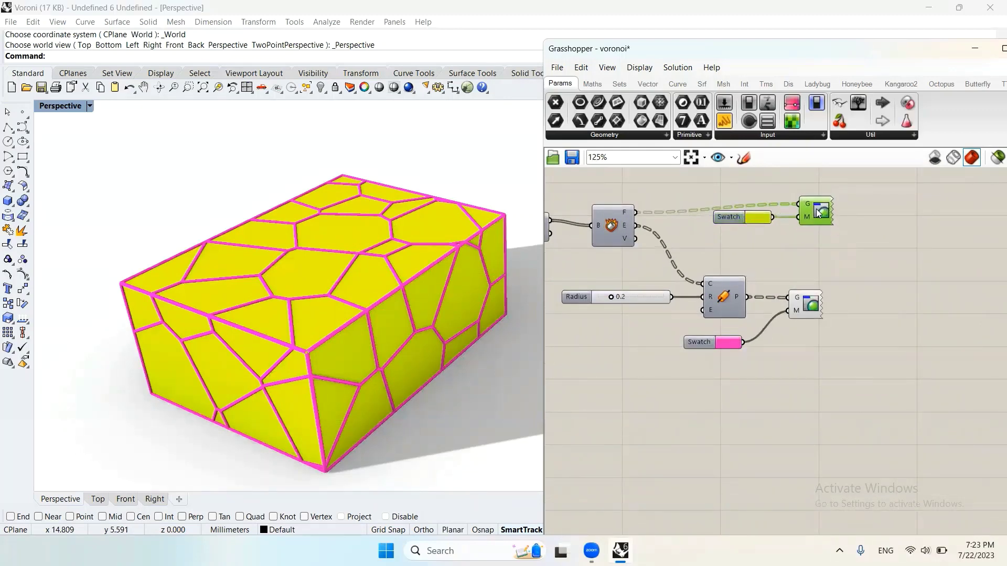
pyautogui.moveTo(612, 227); pyautogui.dragTo(604, 221)
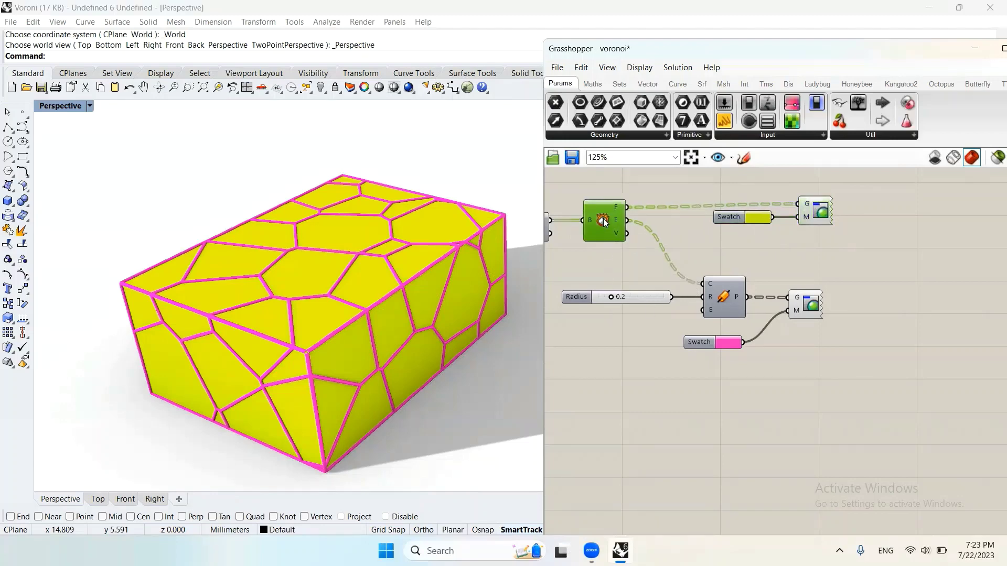
# - Add a Random Reduce component above the faces wire and connect Deconstruct Brep's faces output to its list input
pyautogui.scroll(-2, 601, 384)
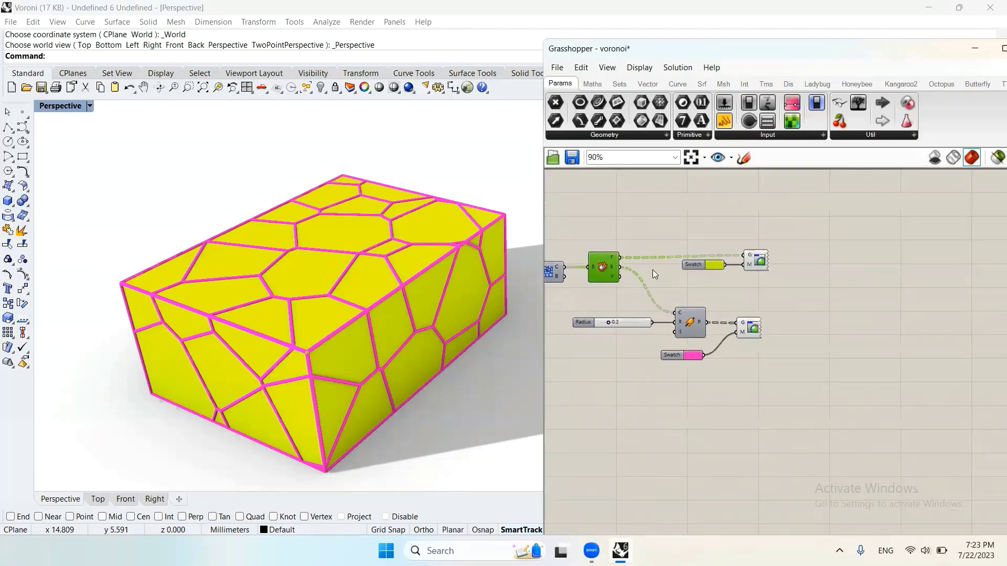
pyautogui.scroll(3, 655, 270)
pyautogui.click(662, 219)
pyautogui.doubleClick(662, 218)
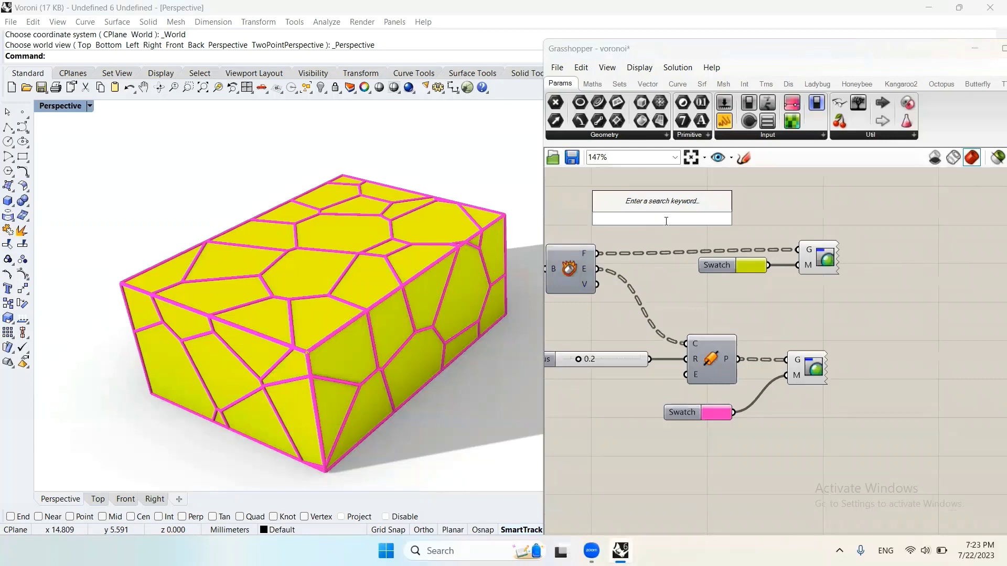
pyautogui.write('red')
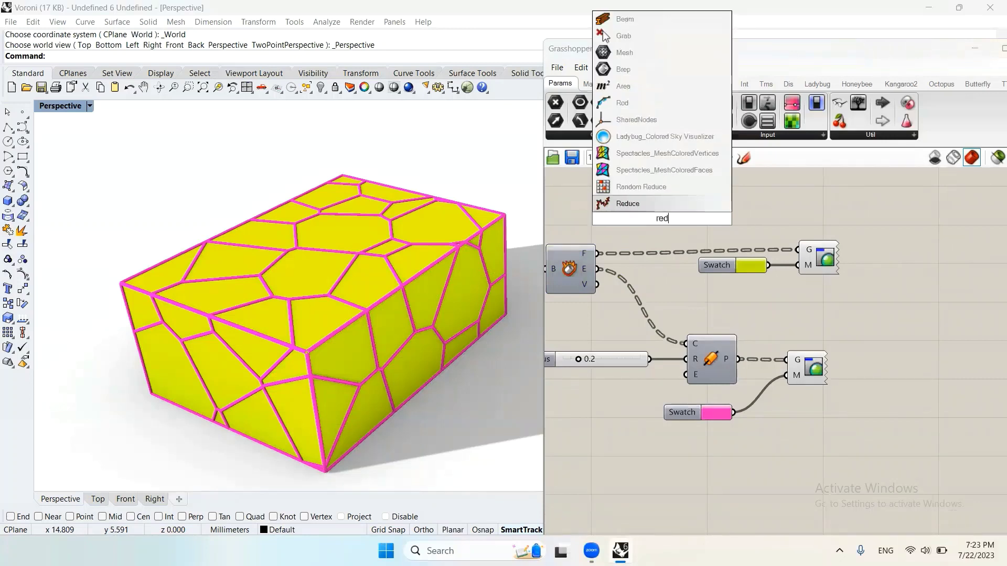
pyautogui.click(688, 188)
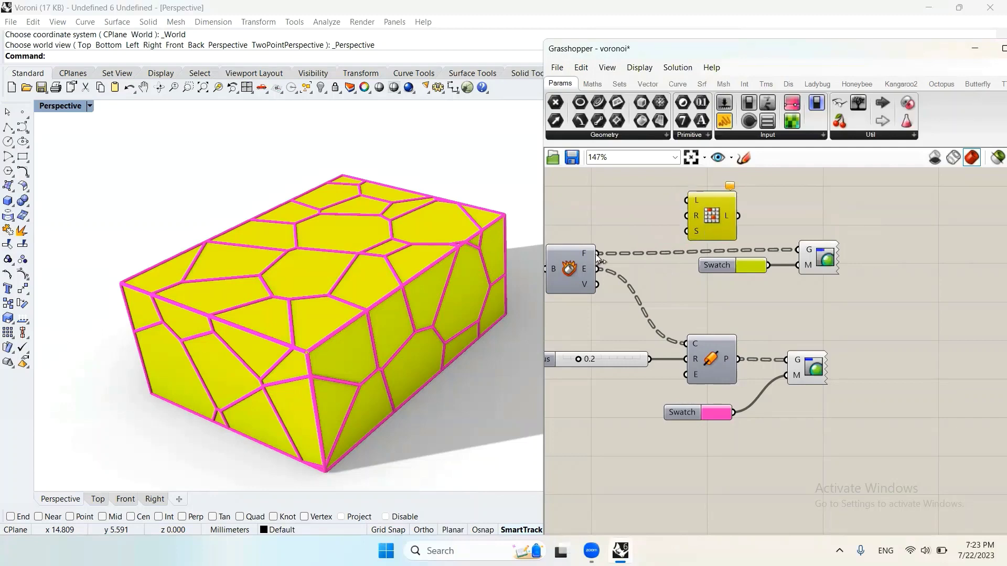
pyautogui.moveTo(597, 253); pyautogui.dragTo(687, 198)
# - Replace Random Reduce's list input with Voronoi 3D's cells output and move Deconstruct Brep slightly lower
pyautogui.scroll(-3, 728, 239)
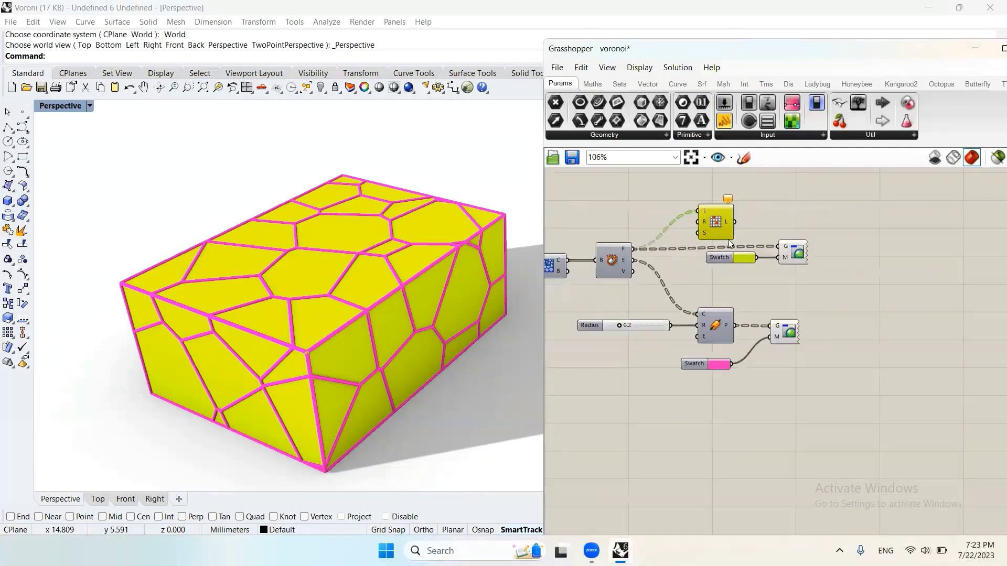
pyautogui.scroll(3, 618, 244)
pyautogui.moveTo(606, 264); pyautogui.dragTo(785, 196)
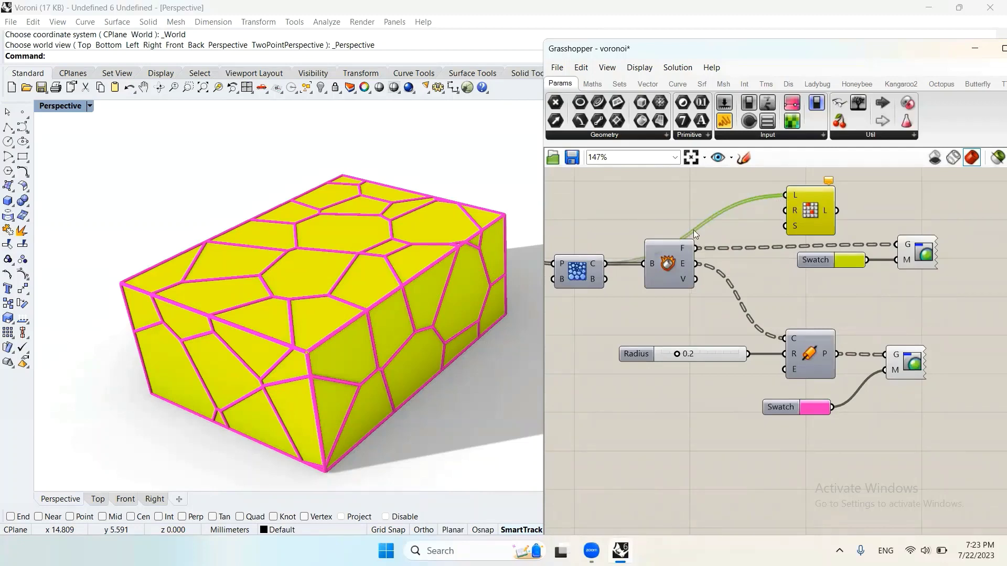
pyautogui.moveTo(667, 267); pyautogui.dragTo(678, 287)
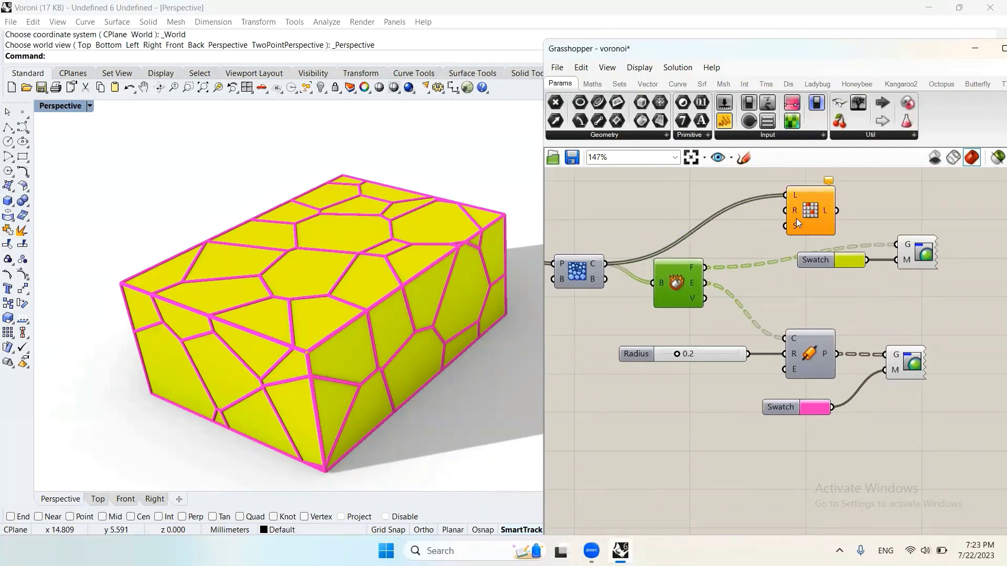
# - Add a tall Panel below Voronoi 3D, feed it the cells output and show the end of its list
pyautogui.moveTo(795, 197)
pyautogui.click(648, 203)
pyautogui.doubleClick(648, 204)
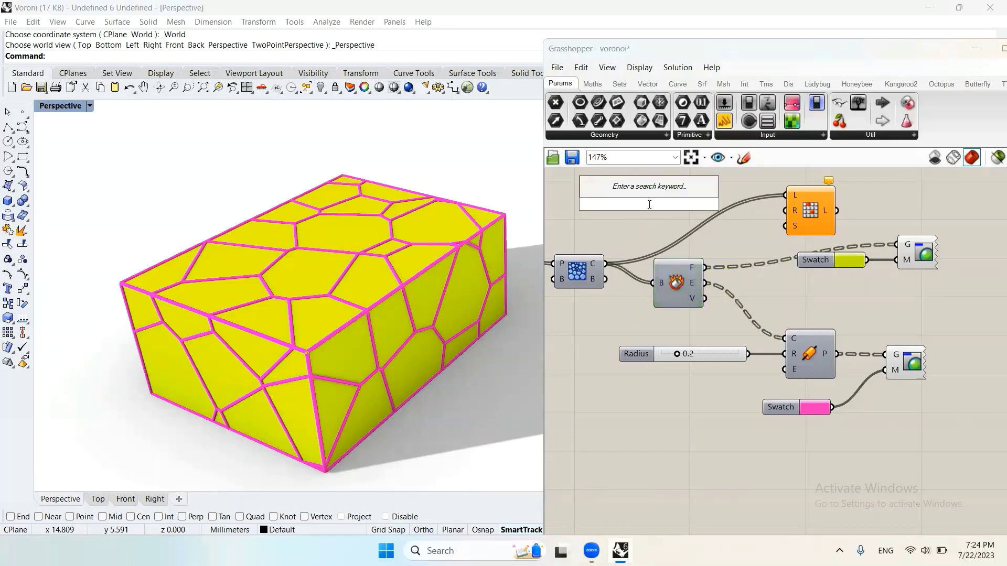
pyautogui.write('panel')
pyautogui.press('Return')
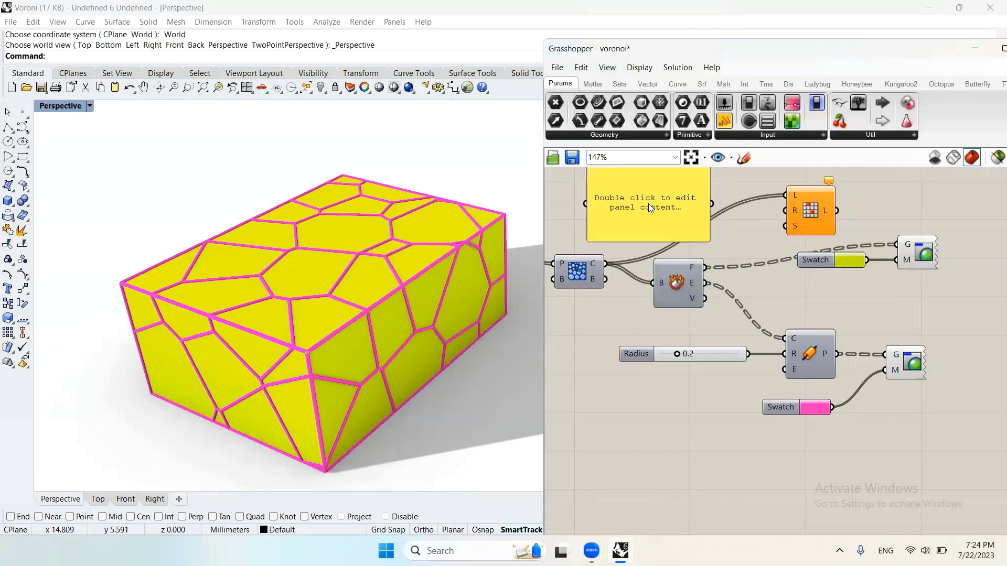
pyautogui.moveTo(648, 204); pyautogui.dragTo(732, 517)
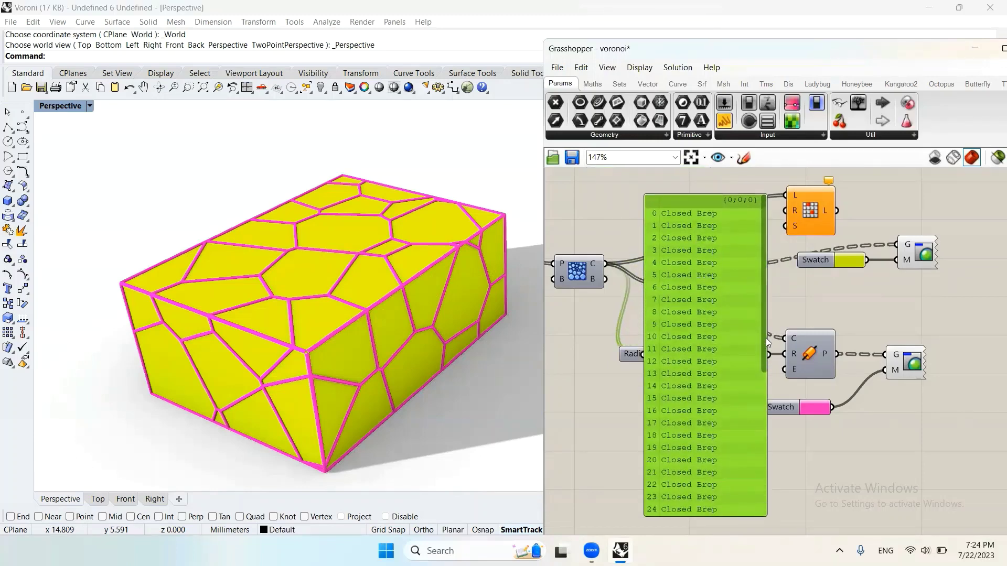
pyautogui.moveTo(765, 338); pyautogui.dragTo(761, 514)
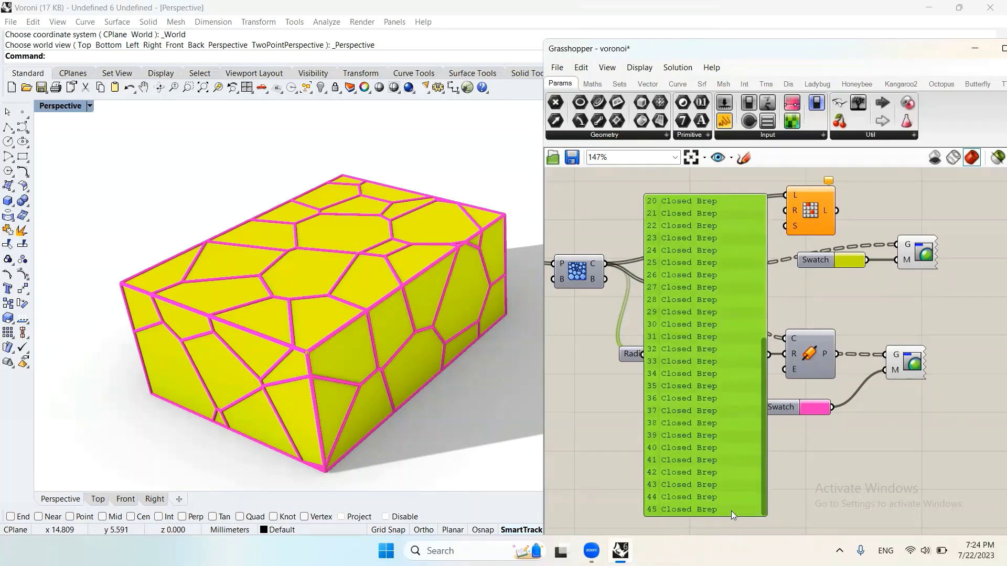
pyautogui.moveTo(750, 249); pyautogui.dragTo(568, 376)
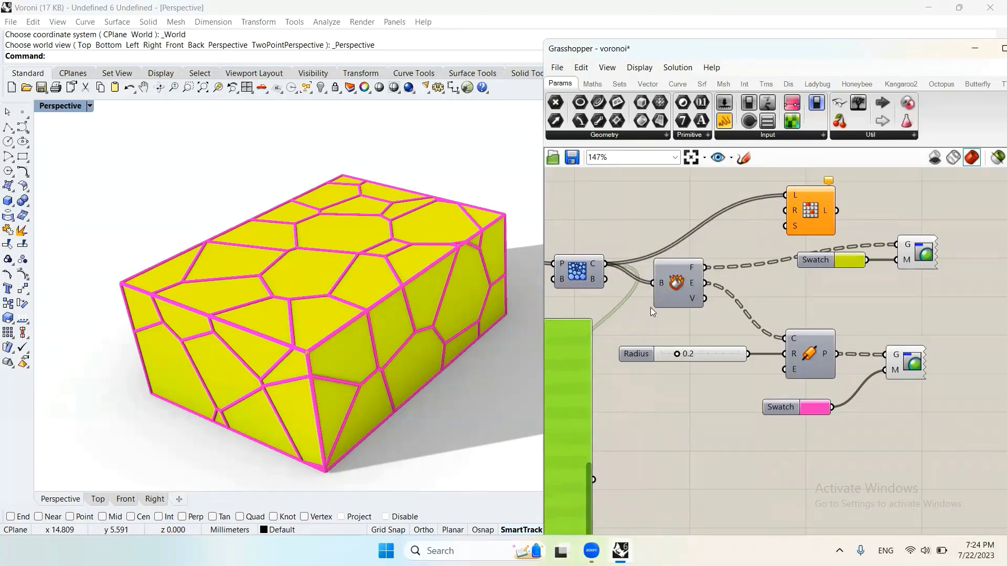
# - Set the Count slider feeding the populate component to 87
pyautogui.scroll(-1, 773, 212)
pyautogui.scroll(-4, 650, 334)
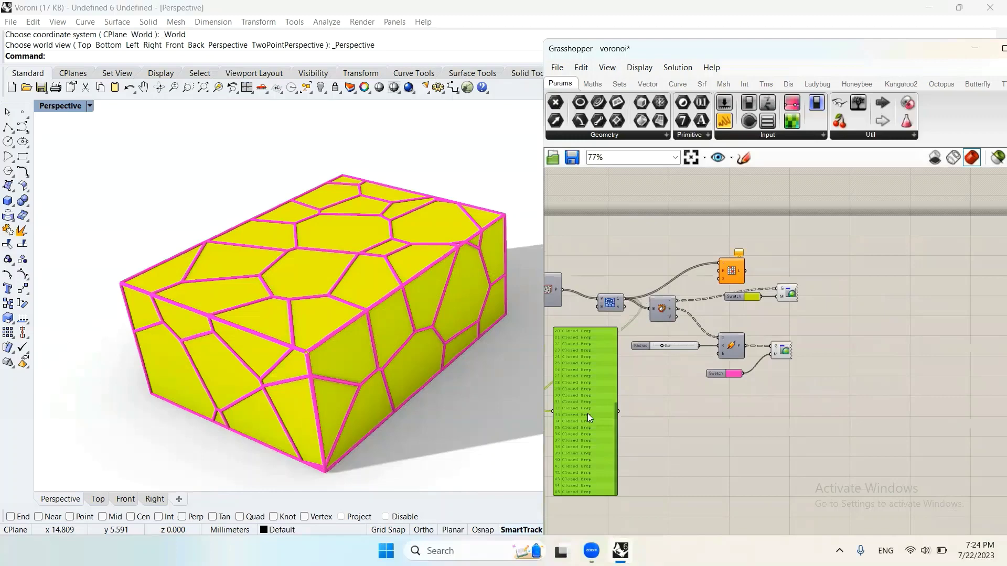
pyautogui.scroll(5, 662, 310)
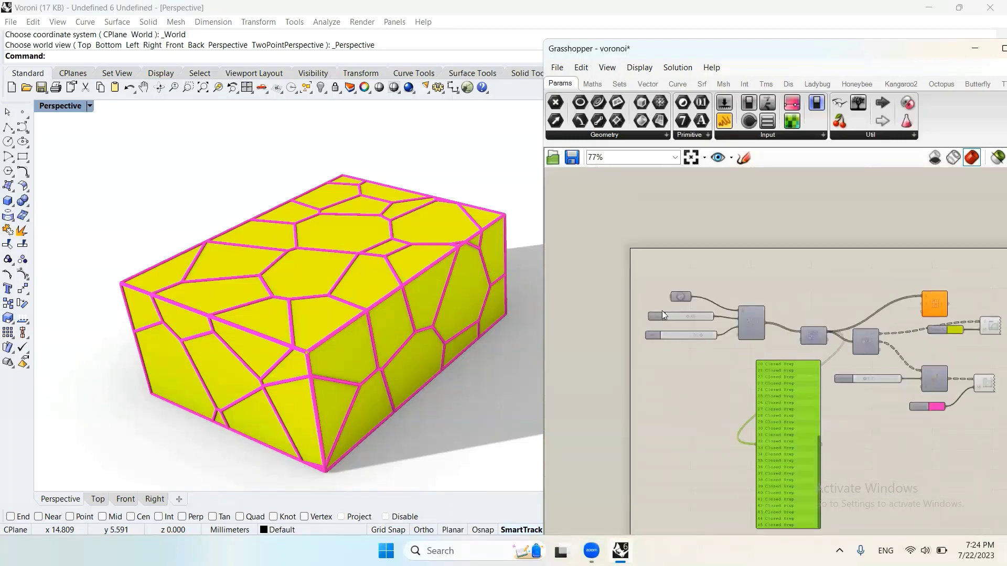
pyautogui.moveTo(737, 325); pyautogui.dragTo(759, 326)
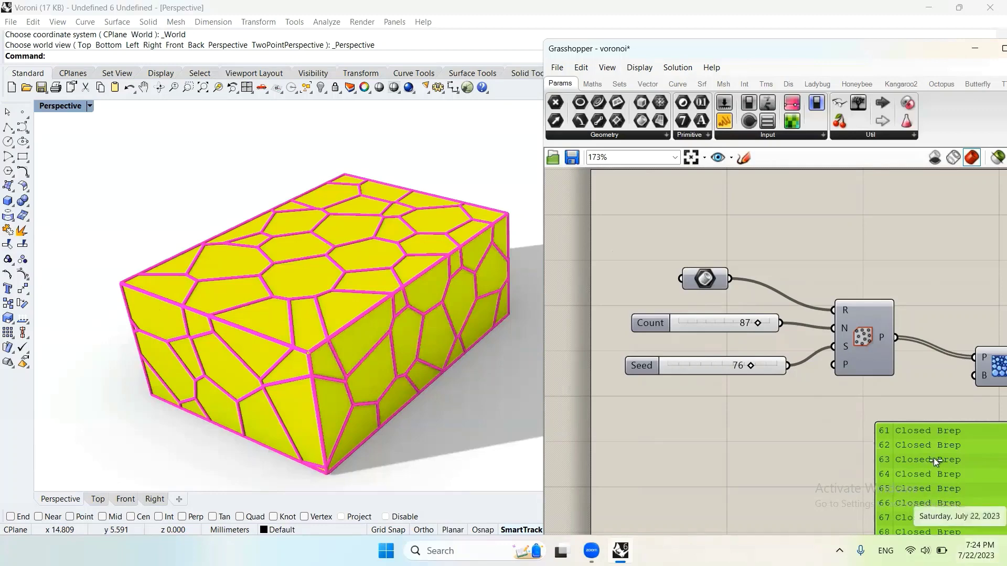
# - Examine the Panel's list of Voronoi cells and compare it with the populate component's Count value
pyautogui.scroll(-2, 787, 293)
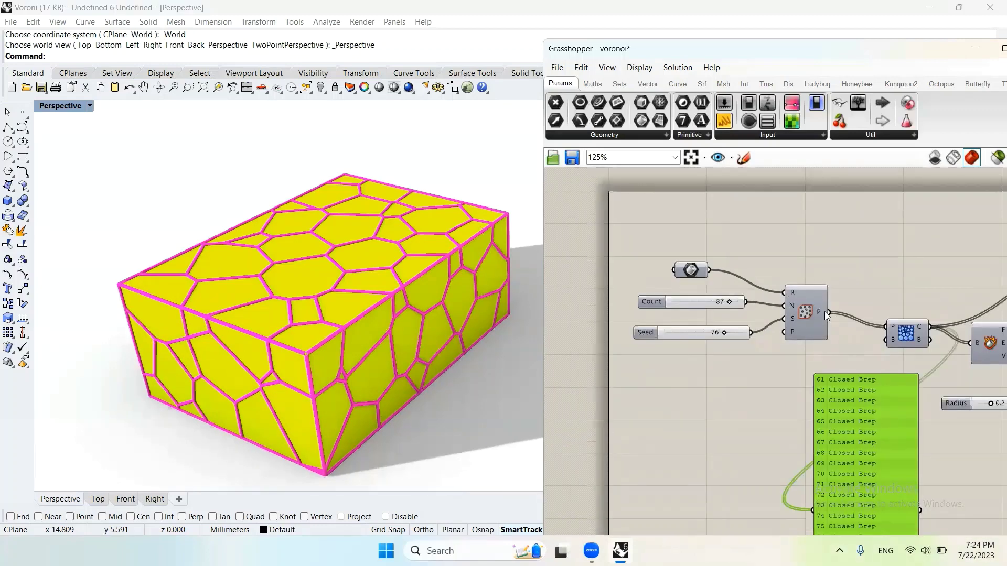
pyautogui.moveTo(792, 305)
pyautogui.scroll(-3, 682, 252)
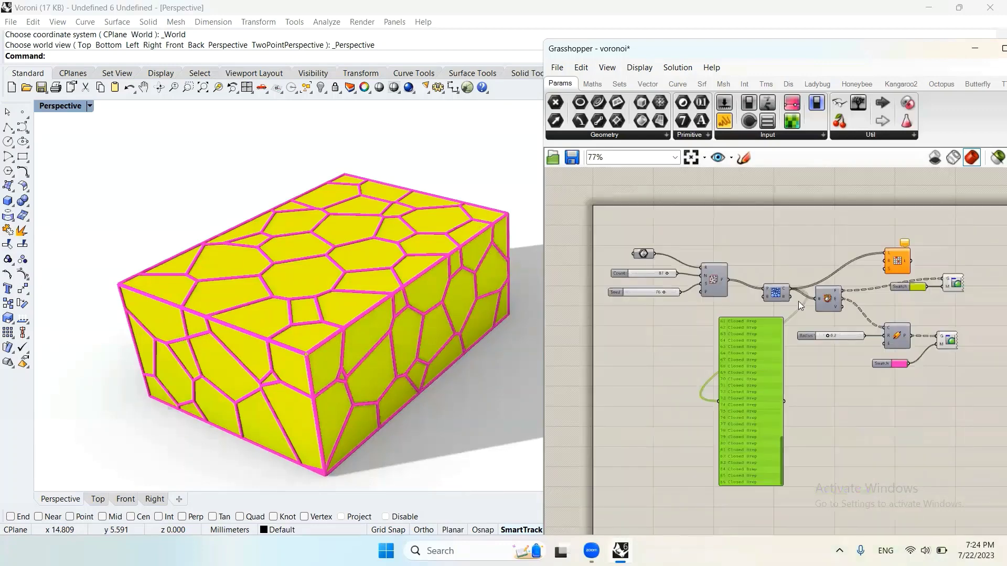
pyautogui.scroll(2, 798, 299)
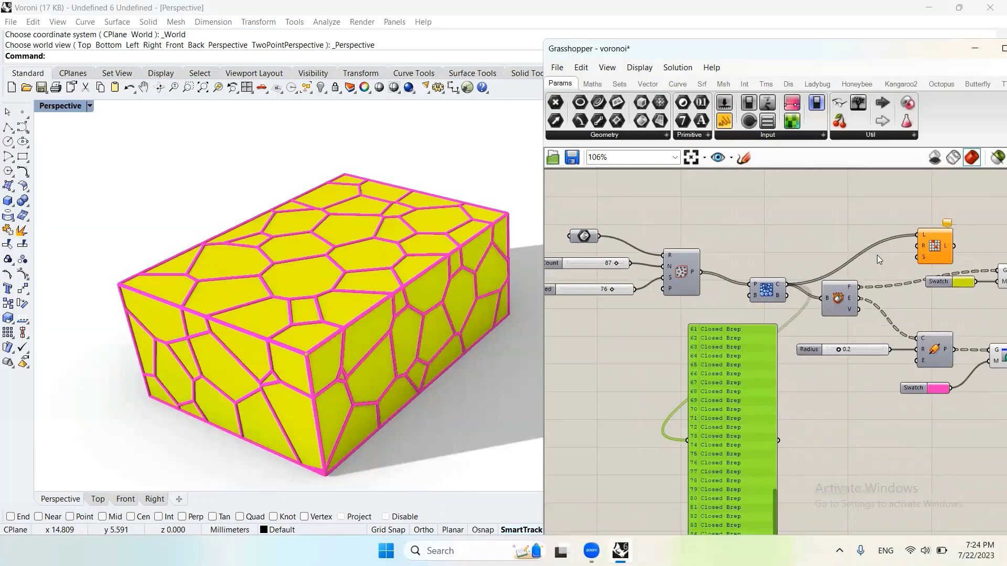
pyautogui.scroll(3, 876, 254)
pyautogui.scroll(-3, 717, 295)
pyautogui.moveTo(687, 424); pyautogui.dragTo(710, 364, button='right')
pyautogui.scroll(3, 710, 363)
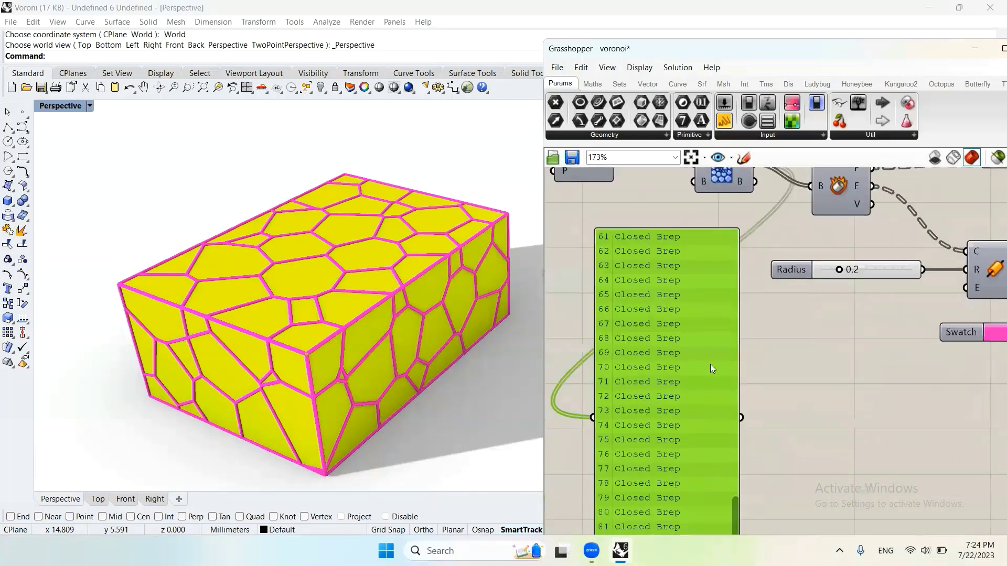
pyautogui.scroll(-5, 708, 371)
pyautogui.scroll(4, 700, 482)
pyautogui.scroll(-3, 708, 474)
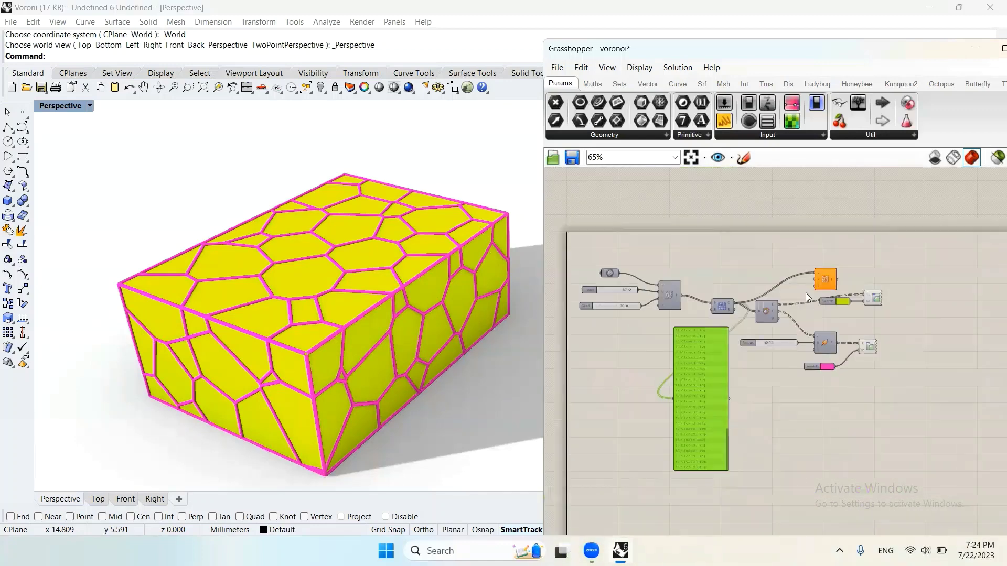
# - Add a number slider with value 40 and connect it to Random Reduce's reduction input
pyautogui.scroll(5, 805, 293)
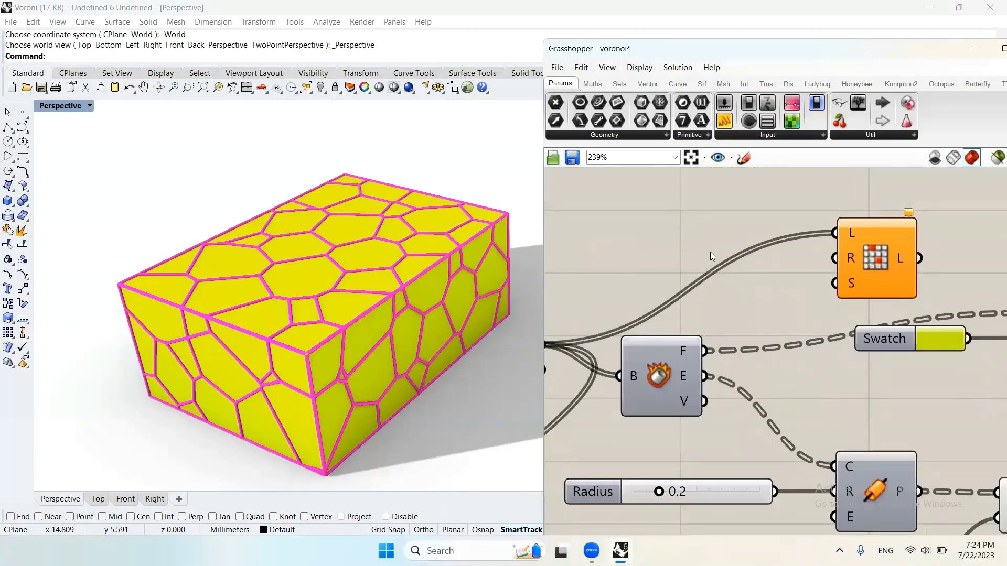
pyautogui.doubleClick(710, 252)
pyautogui.write('40')
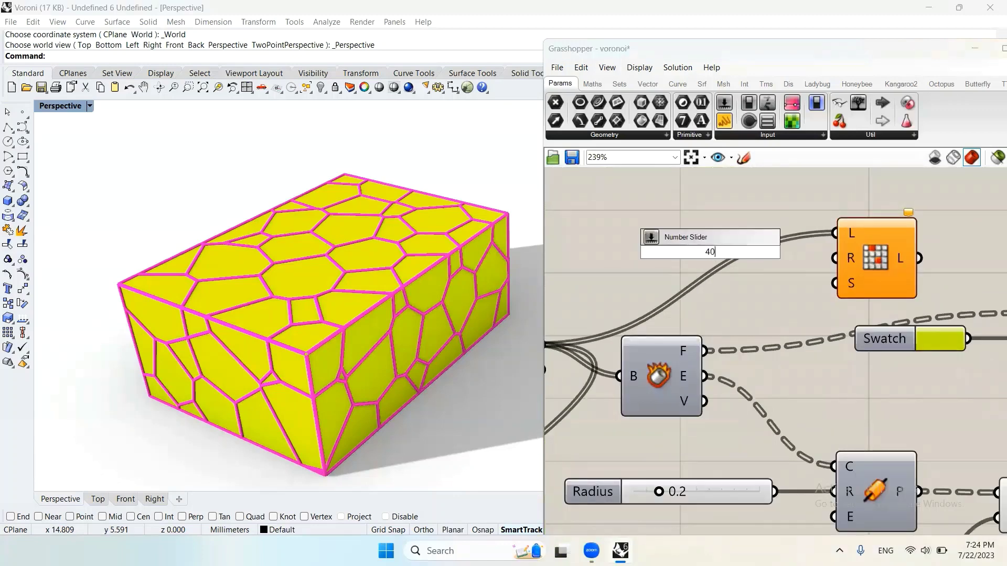
pyautogui.press('Return')
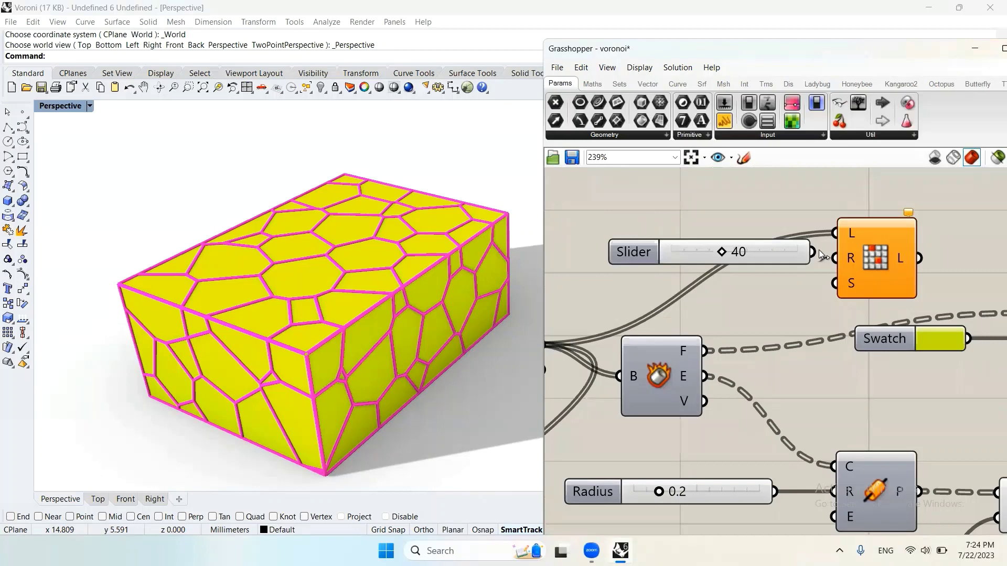
pyautogui.moveTo(840, 262); pyautogui.dragTo(709, 251)
pyautogui.scroll(-3, 735, 262)
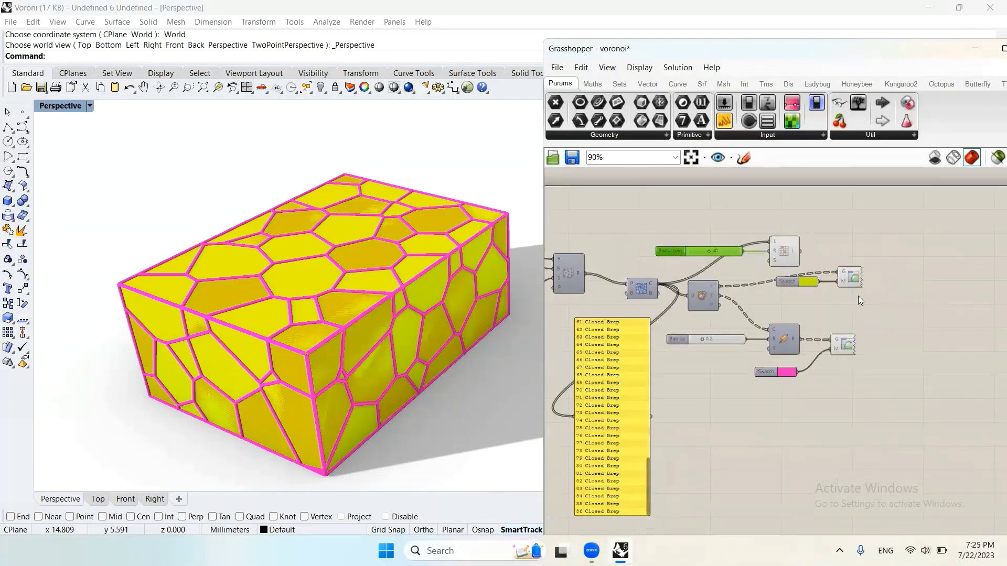
# - Replace the yellow Custom Preview's geometry input with Random Reduce's list output
pyautogui.scroll(1, 853, 274)
pyautogui.moveTo(764, 237); pyautogui.dragTo(821, 272)
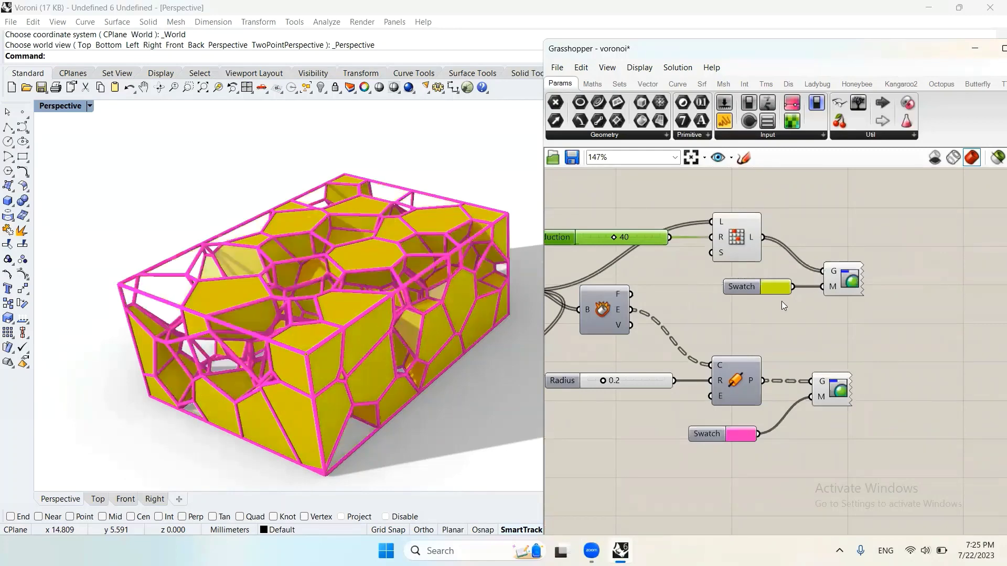
pyautogui.scroll(-2, 875, 295)
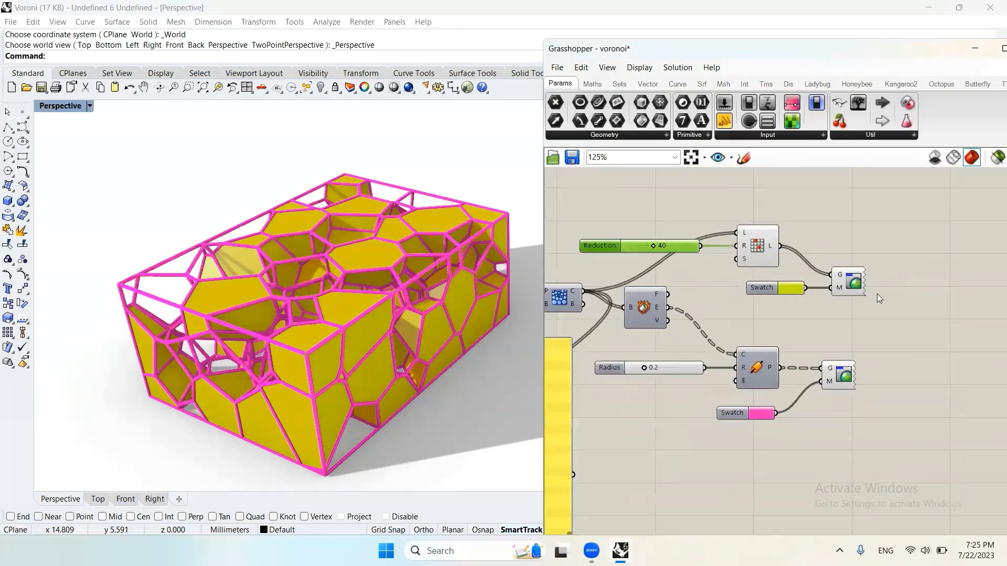
# - Move Random Reduce and its Reduction slider higher on the canvas and turn off Random Reduce's preview
pyautogui.scroll(2, 738, 282)
pyautogui.moveTo(786, 249); pyautogui.dragTo(836, 207)
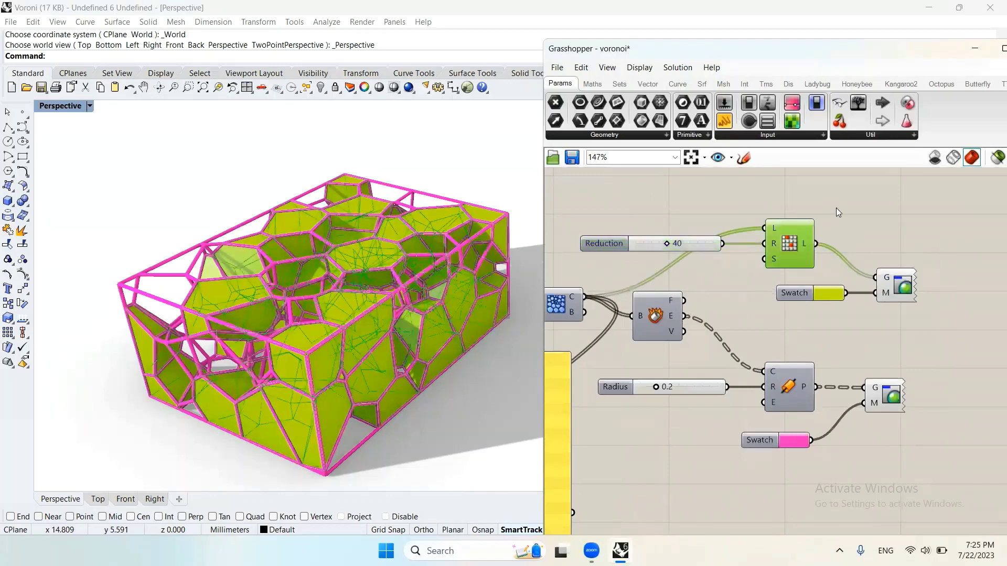
pyautogui.moveTo(687, 244); pyautogui.dragTo(729, 207)
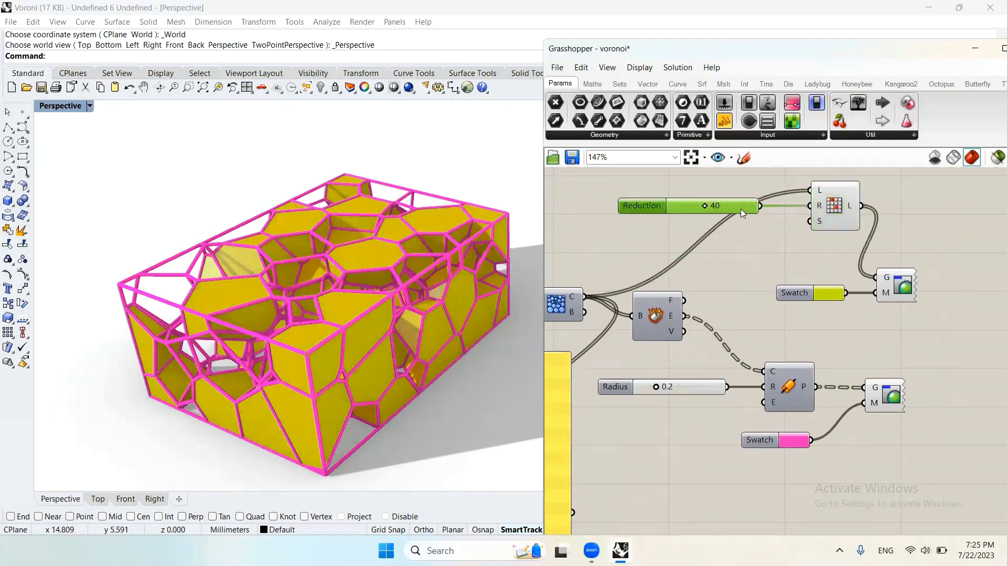
pyautogui.click(820, 250)
pyautogui.click(845, 224)
pyautogui.rightClick(921, 191)
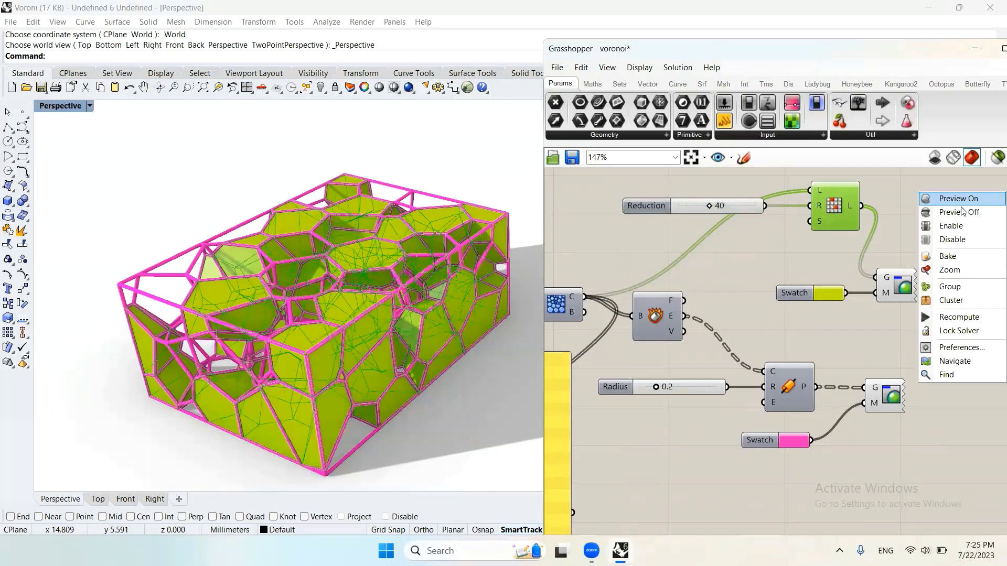
pyautogui.click(959, 210)
pyautogui.click(939, 198)
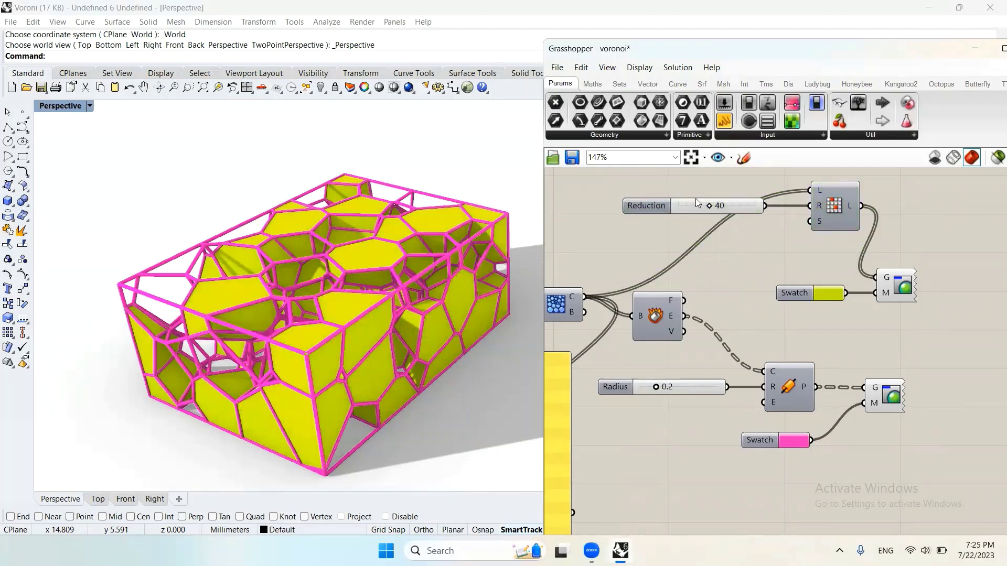
# - Set the Reduction slider to 66 and connect a new slider set to 100 to Random Reduce's seed input
pyautogui.moveTo(710, 205); pyautogui.dragTo(729, 207)
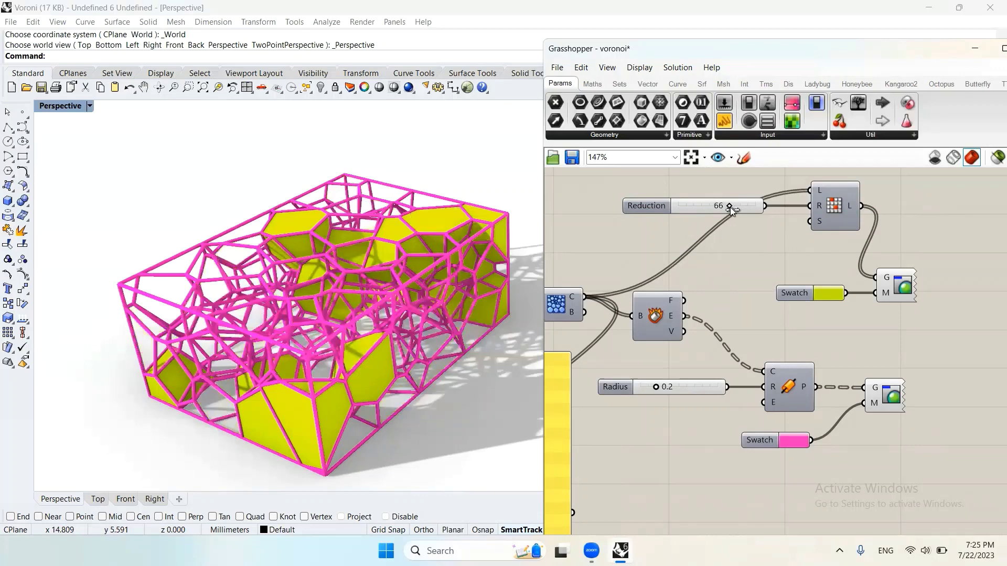
pyautogui.doubleClick(729, 242)
pyautogui.write('20')
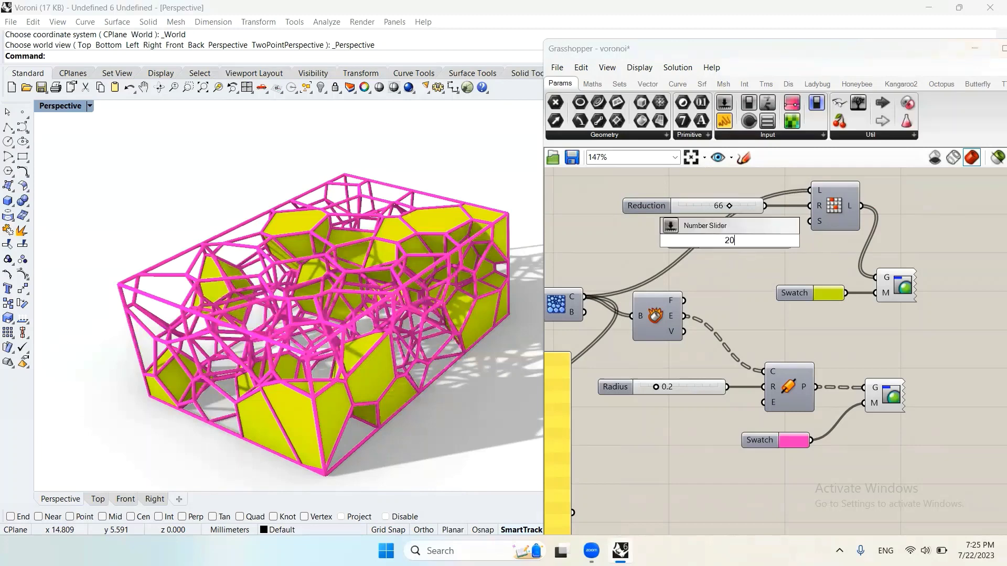
pyautogui.press('Return')
pyautogui.moveTo(789, 239)
pyautogui.mouseDown()
pyautogui.moveTo(806, 229)
pyautogui.moveTo(740, 235)
pyautogui.moveTo(788, 228)
pyautogui.mouseUp()
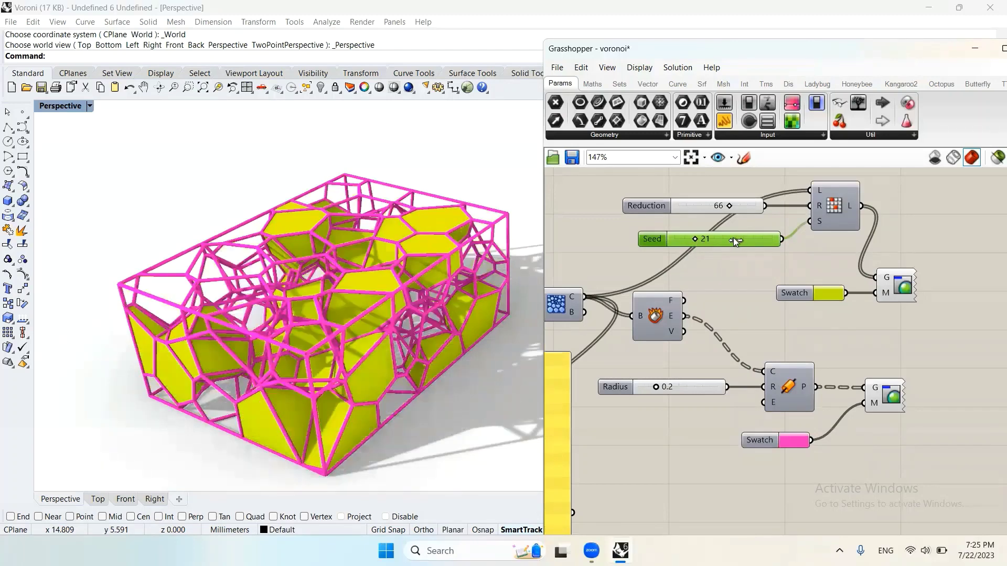
pyautogui.moveTo(733, 237); pyautogui.dragTo(774, 243)
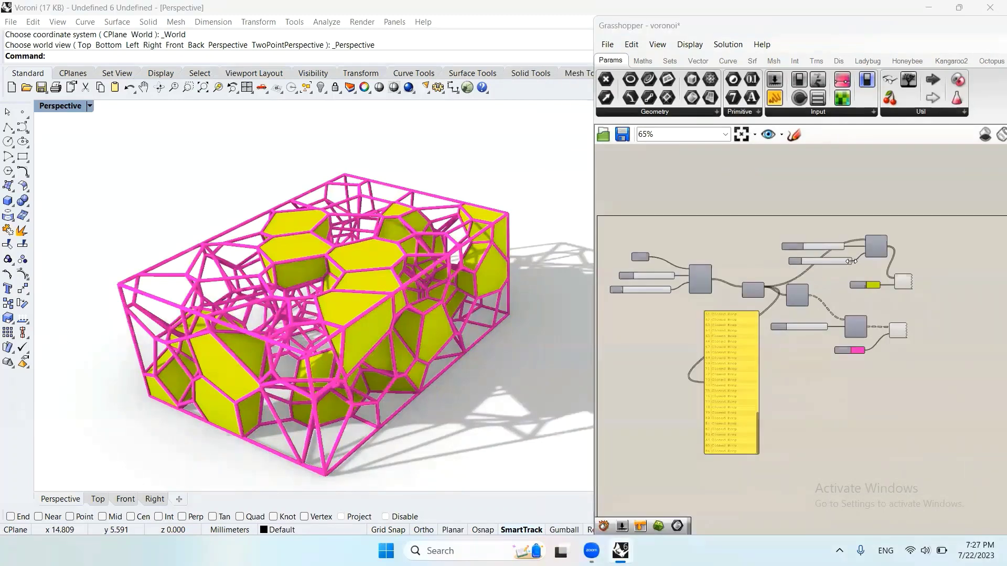
# - Set the Count slider feeding the populate component to 54
pyautogui.scroll(6, 851, 261)
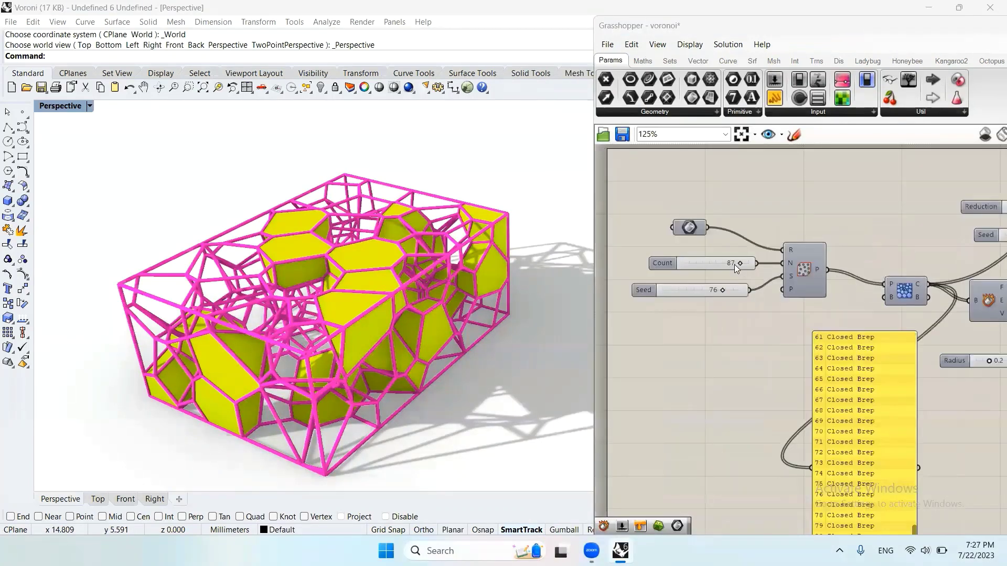
pyautogui.moveTo(717, 266); pyautogui.dragTo(708, 266)
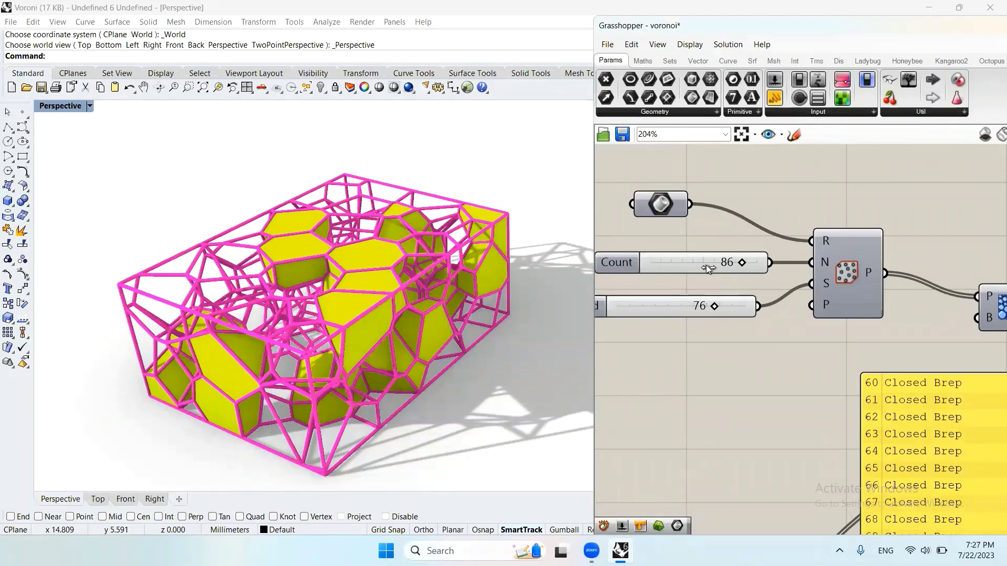
pyautogui.click(706, 265)
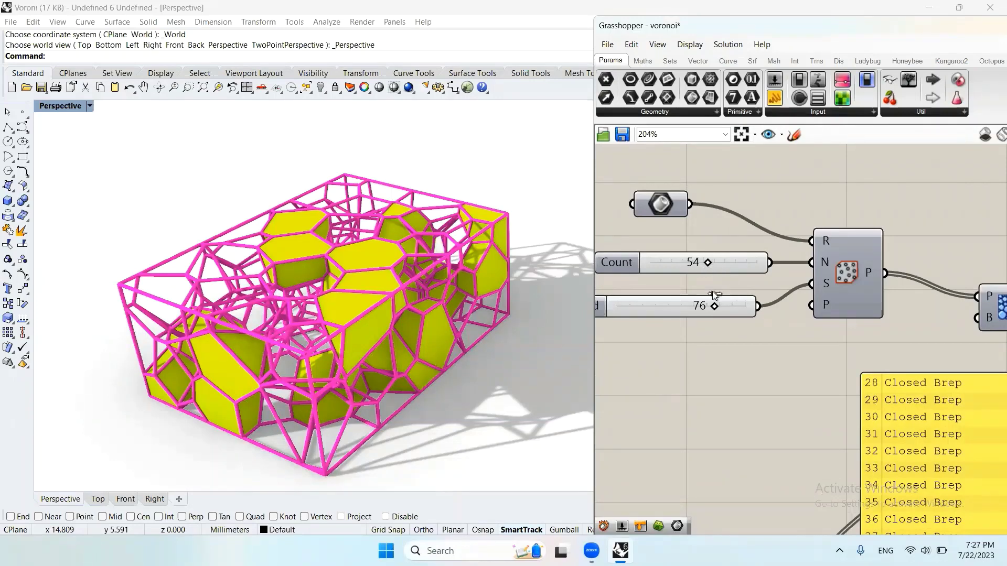
pyautogui.scroll(-3, 674, 238)
pyautogui.scroll(-4, 673, 238)
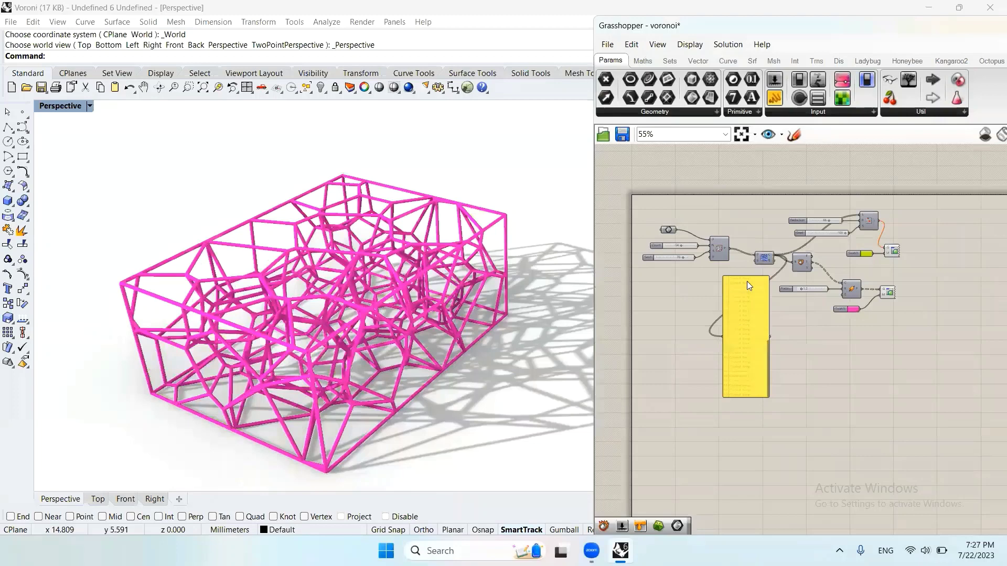
# - Examine Random Reduce's Reduction value and output wire alongside the Panel's list of Voronoi cells
pyautogui.moveTo(850, 228); pyautogui.dragTo(730, 272, button='right')
pyautogui.scroll(8, 730, 273)
pyautogui.moveTo(831, 237); pyautogui.dragTo(863, 281, button='right')
pyautogui.scroll(-3, 863, 281)
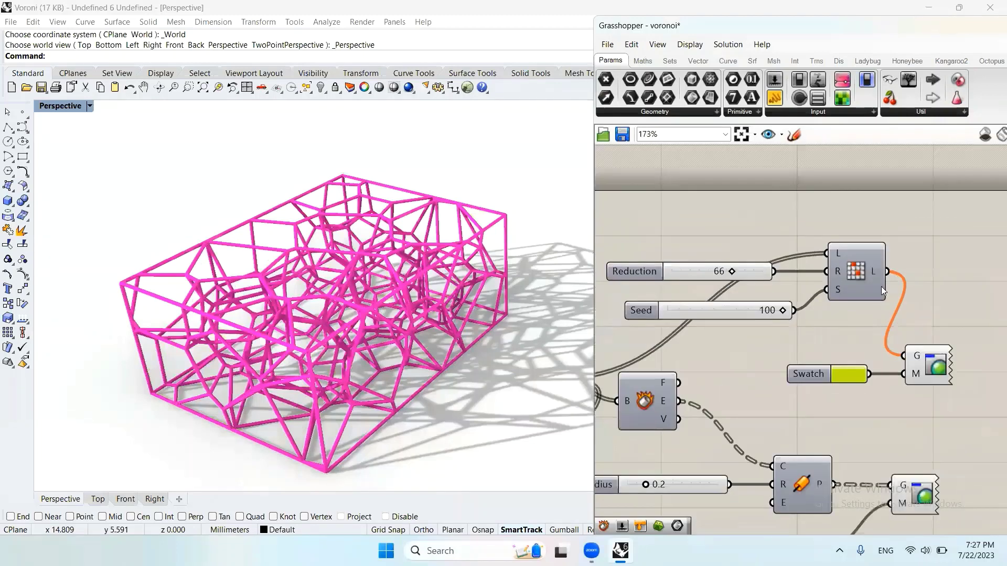
pyautogui.scroll(3, 881, 286)
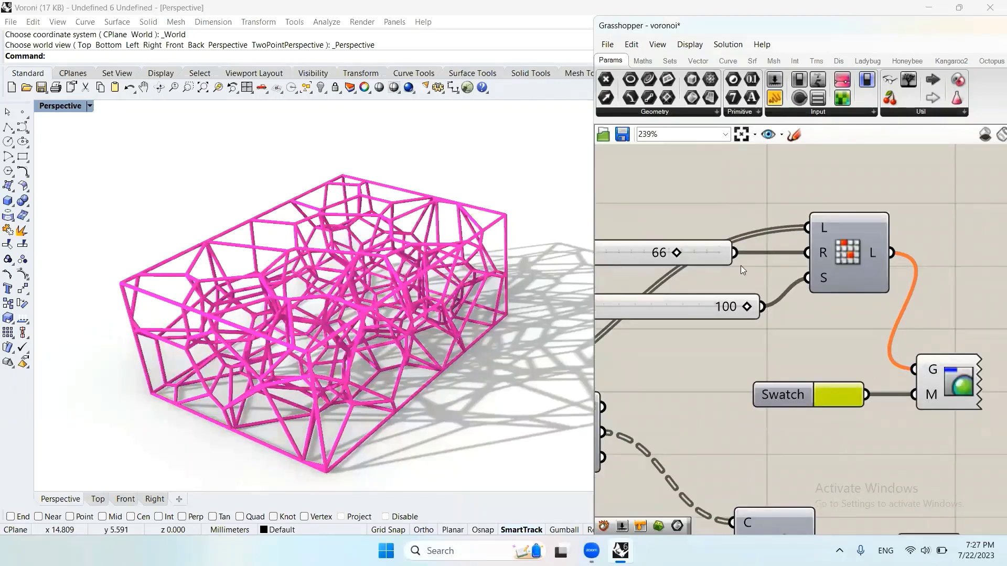
pyautogui.scroll(-3, 685, 258)
pyautogui.scroll(3, 724, 246)
pyautogui.scroll(-4, 652, 328)
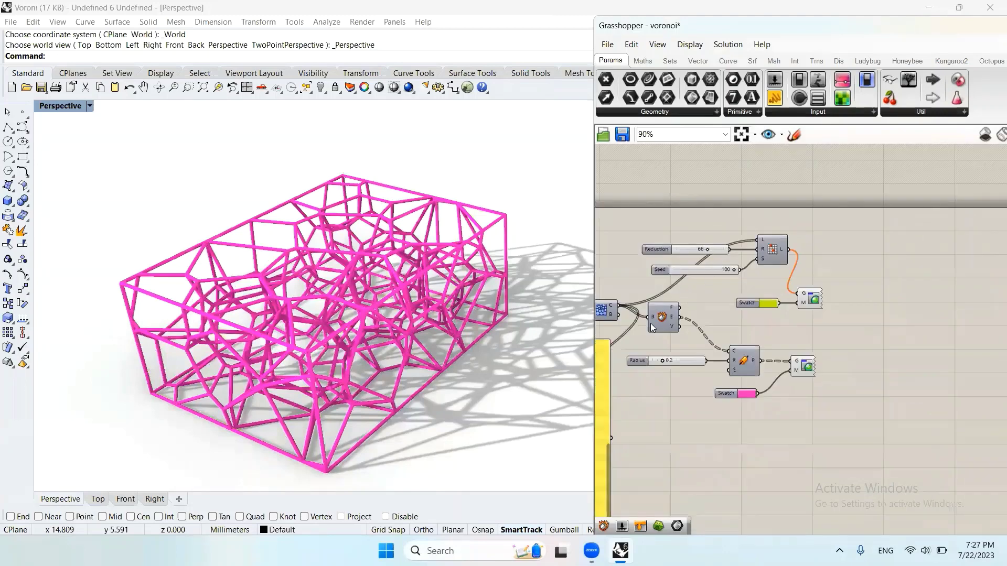
pyautogui.moveTo(650, 323); pyautogui.dragTo(745, 226, button='right')
pyautogui.scroll(1, 656, 328)
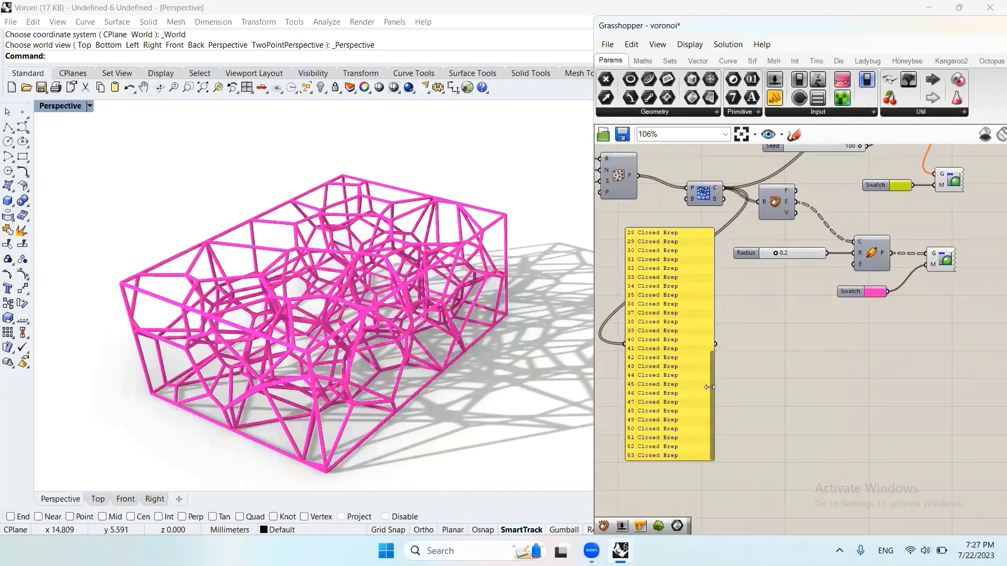
# - Widen the Panel that lists the Voronoi cells
pyautogui.moveTo(709, 387); pyautogui.dragTo(731, 390)
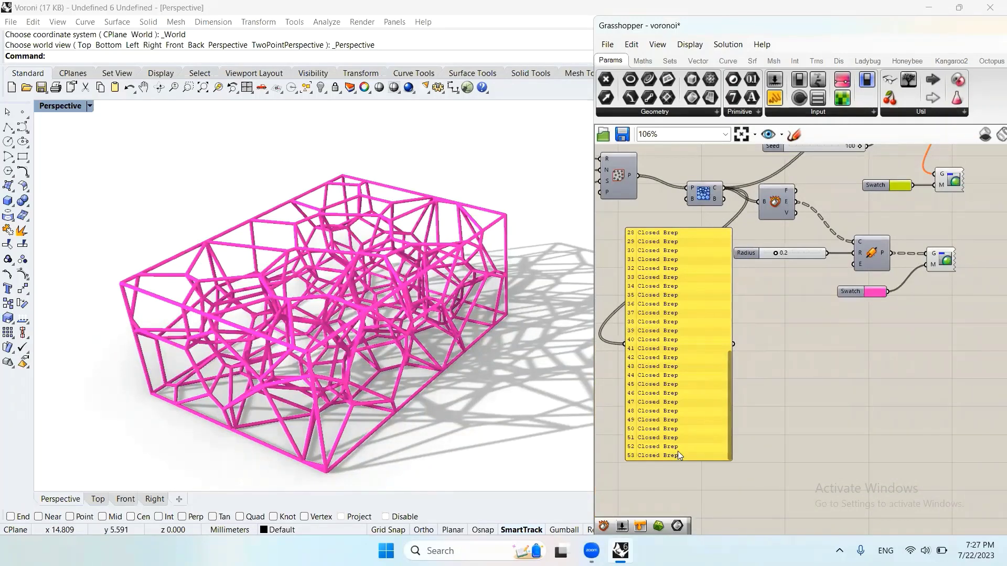
pyautogui.scroll(-2, 677, 451)
pyautogui.moveTo(685, 248); pyautogui.dragTo(617, 366, button='right')
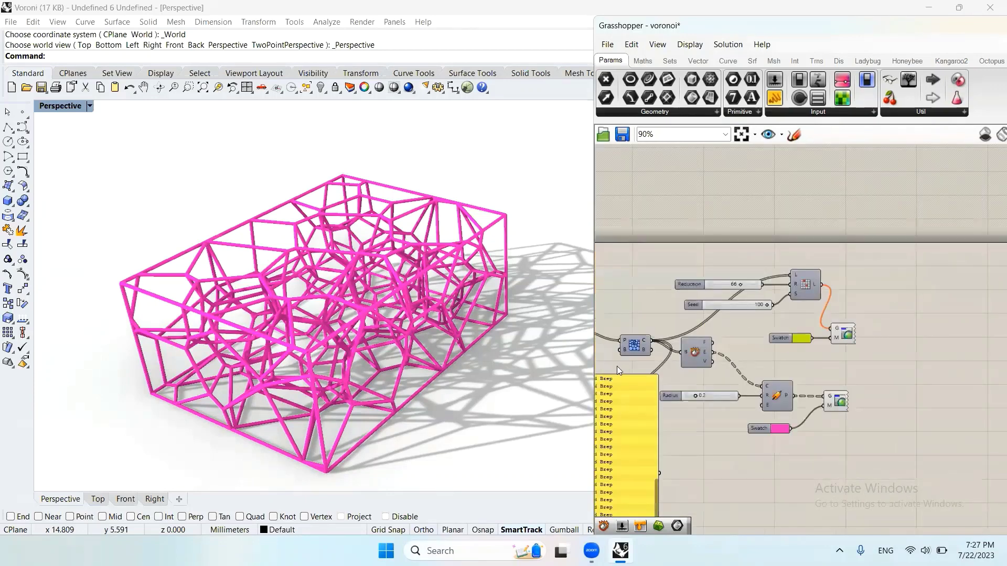
# - Set Random Reduce's Reduction slider to 38
pyautogui.scroll(-3, 617, 366)
pyautogui.scroll(5, 616, 366)
pyautogui.scroll(3, 793, 215)
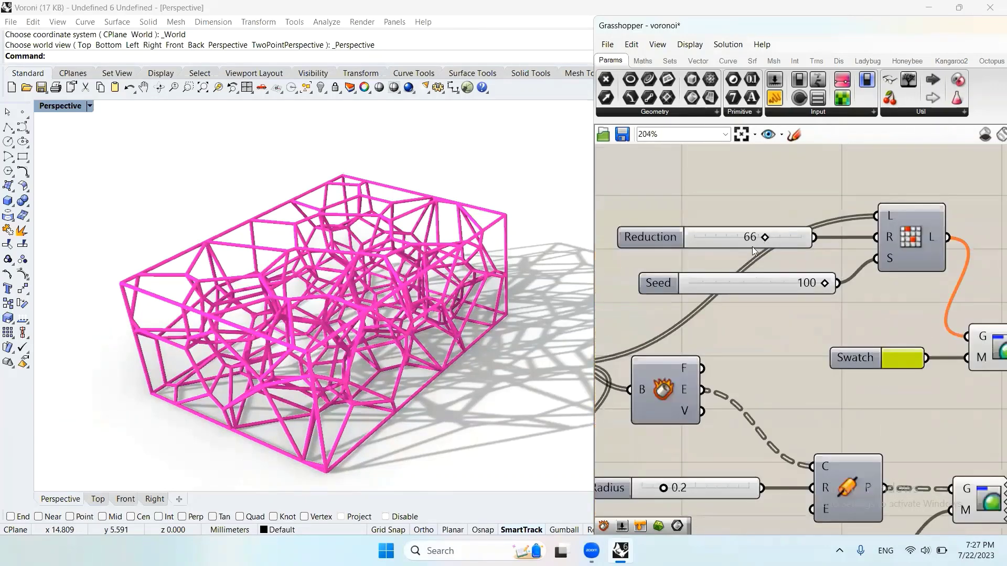
pyautogui.scroll(-5, 751, 246)
pyautogui.scroll(7, 748, 244)
pyautogui.moveTo(775, 236); pyautogui.dragTo(732, 239)
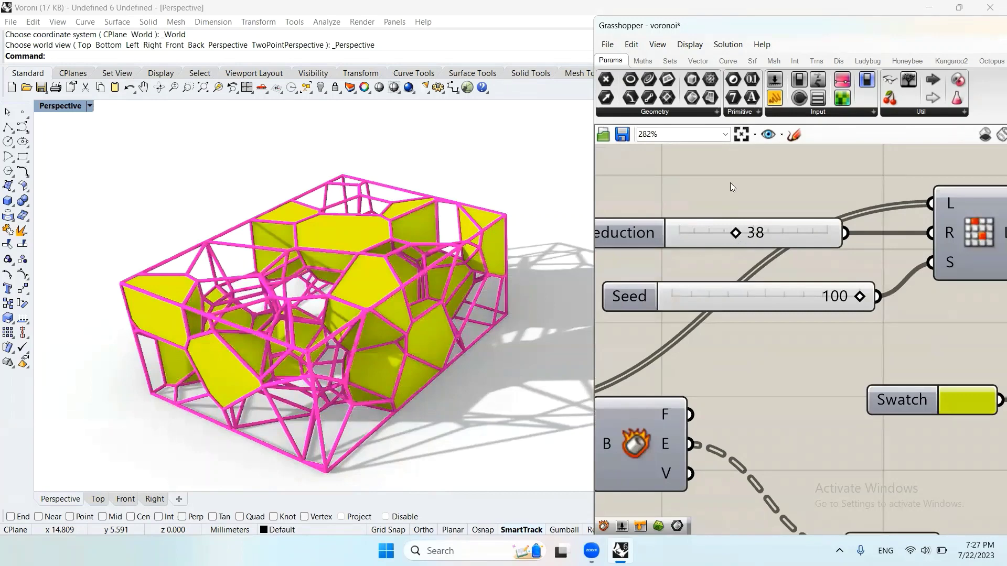
# - Set Random Reduce's Seed slider to 52
pyautogui.scroll(-5, 754, 206)
pyautogui.scroll(3, 789, 251)
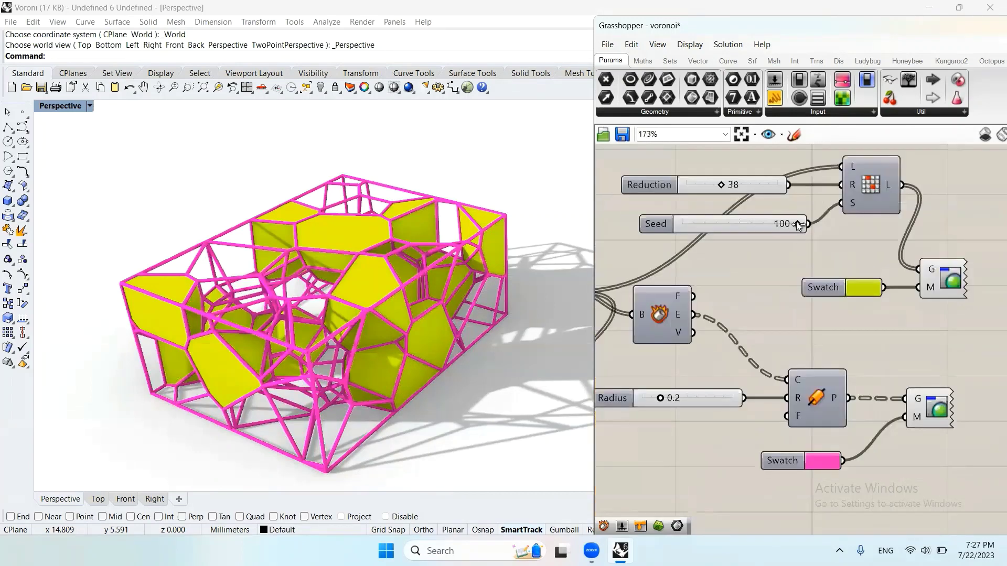
pyautogui.moveTo(796, 223); pyautogui.dragTo(741, 225)
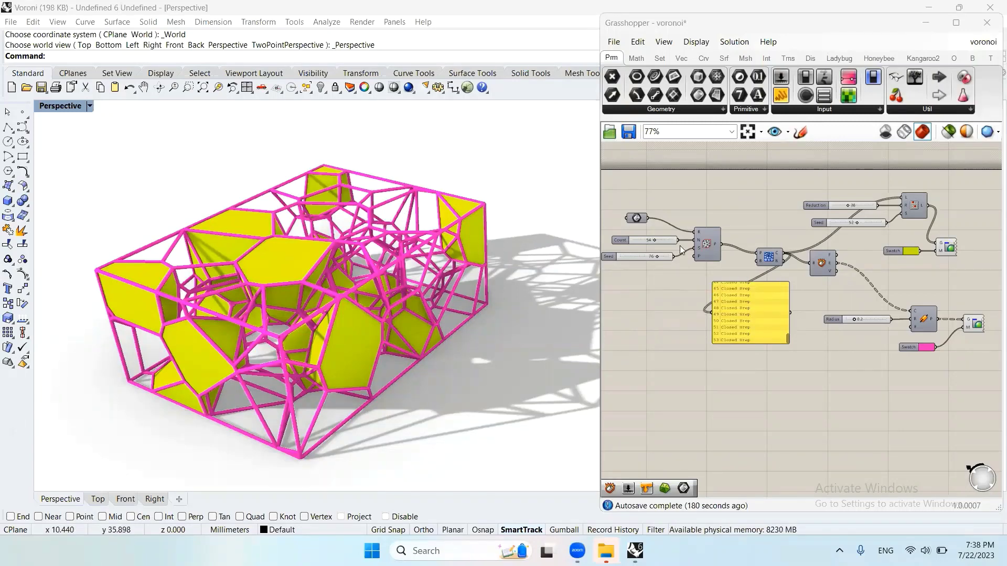
# - Move the Panel slightly lower on the canvas, away from the Voronoi component
pyautogui.scroll(-3, 767, 239)
pyautogui.scroll(3, 754, 257)
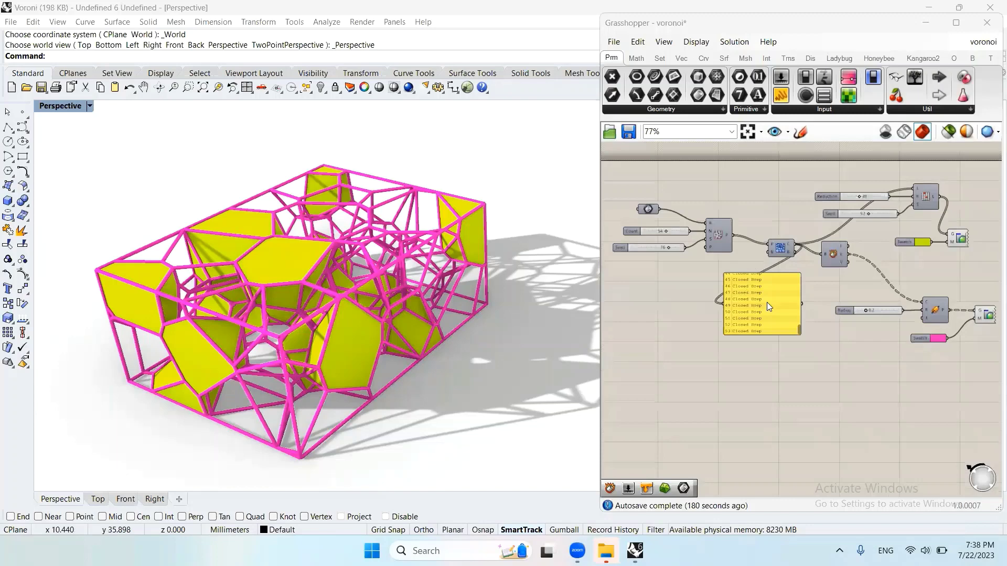
pyautogui.moveTo(769, 306); pyautogui.dragTo(765, 321)
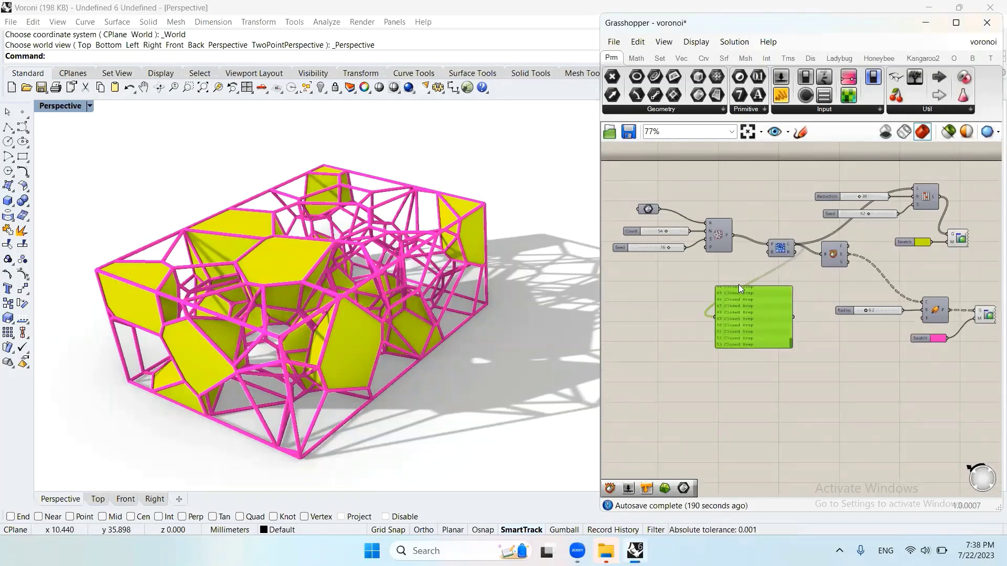
pyautogui.scroll(2, 776, 257)
pyautogui.scroll(-3, 776, 262)
pyautogui.scroll(4, 926, 263)
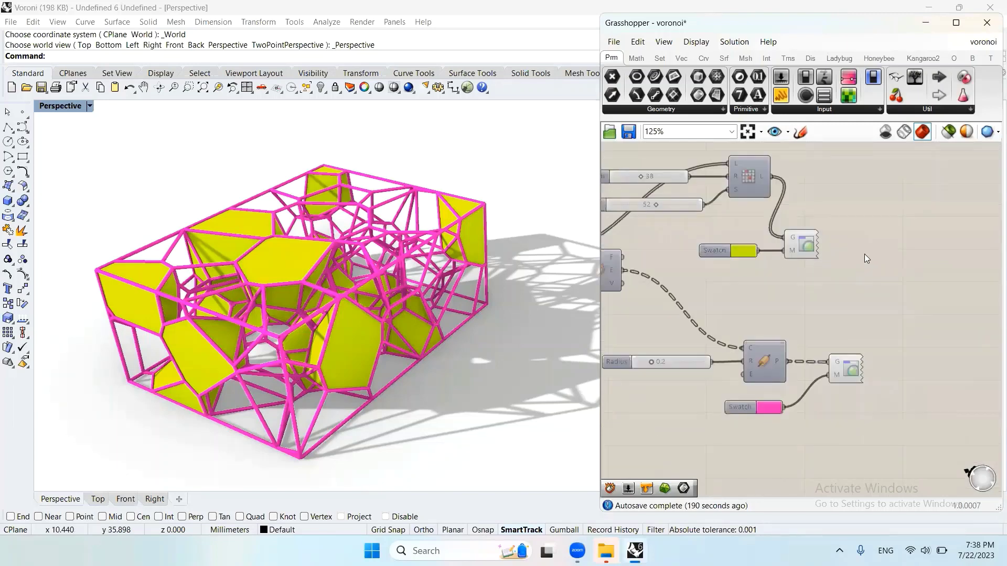
# - Move the Pipe component with its Radius slider, pink swatch and preview to the right, and disconnect it from Deconstruct Brep's edges output
pyautogui.scroll(-3, 868, 255)
pyautogui.scroll(2, 818, 343)
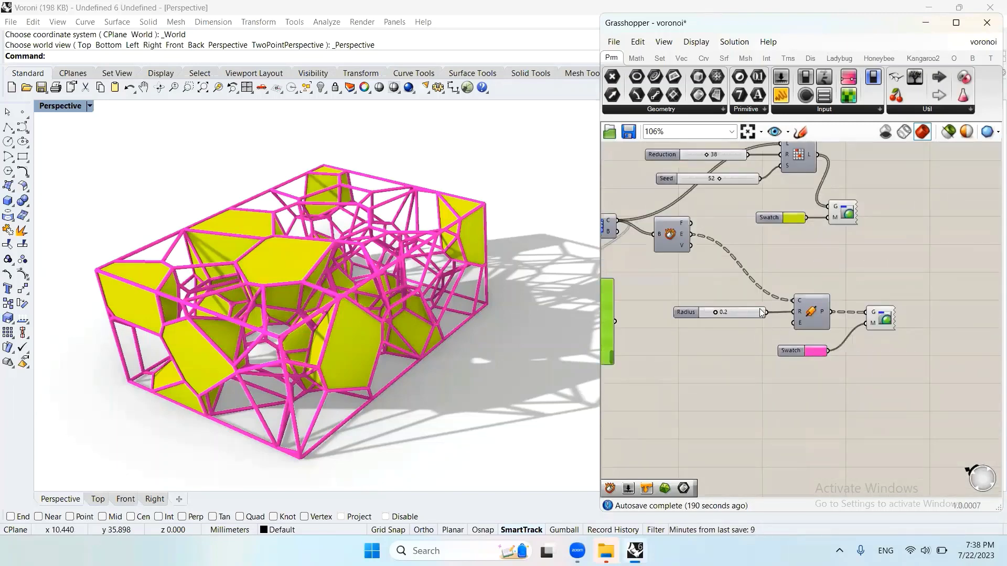
pyautogui.moveTo(914, 374); pyautogui.dragTo(745, 288)
pyautogui.moveTo(818, 324); pyautogui.dragTo(857, 332)
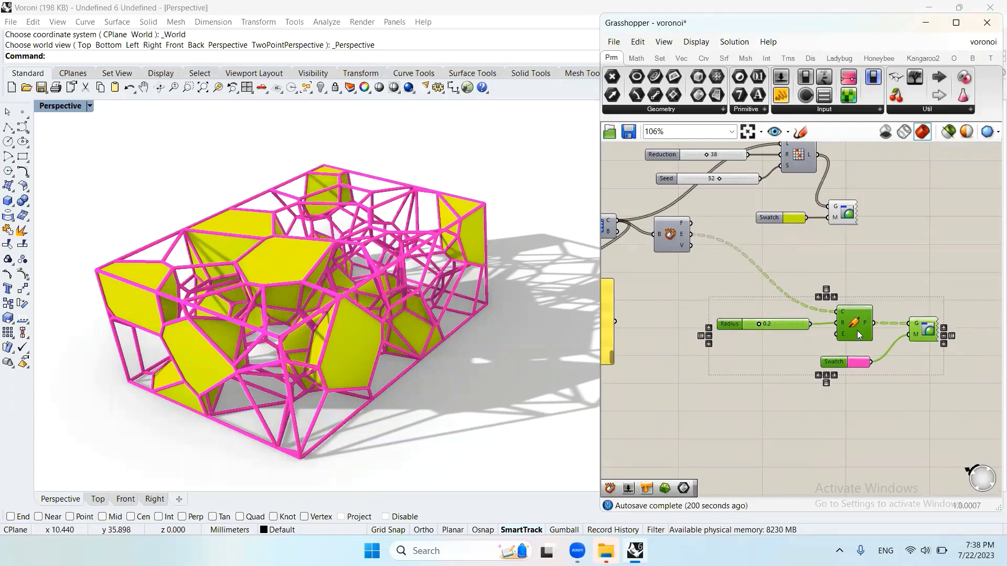
pyautogui.moveTo(691, 235); pyautogui.dragTo(872, 329)
# - Copy Deconstruct Brep, feed the copy from Random Reduce's output, and connect its edges output to Pipe's curve input
pyautogui.scroll(-1, 869, 251)
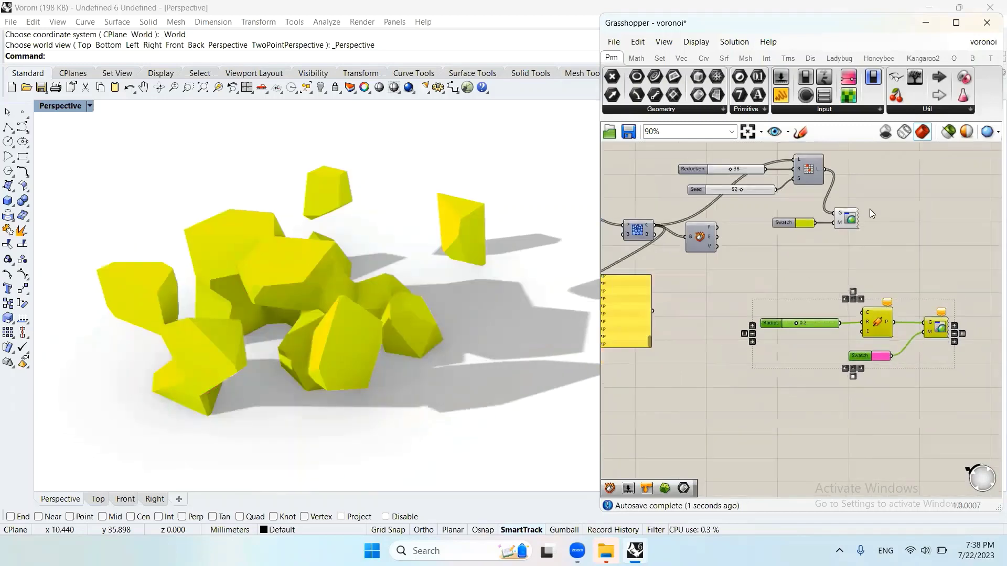
pyautogui.scroll(2, 839, 220)
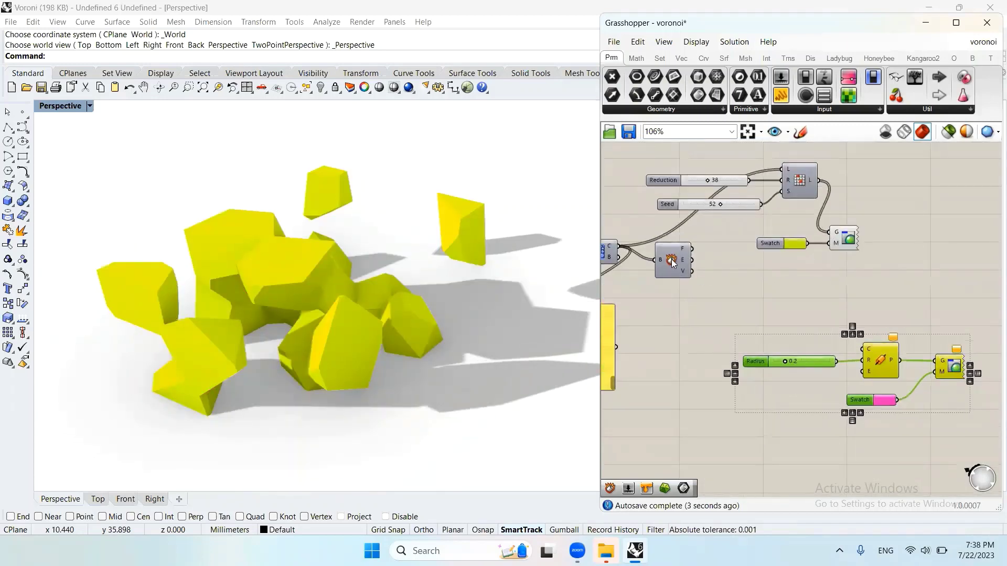
pyautogui.click(672, 260)
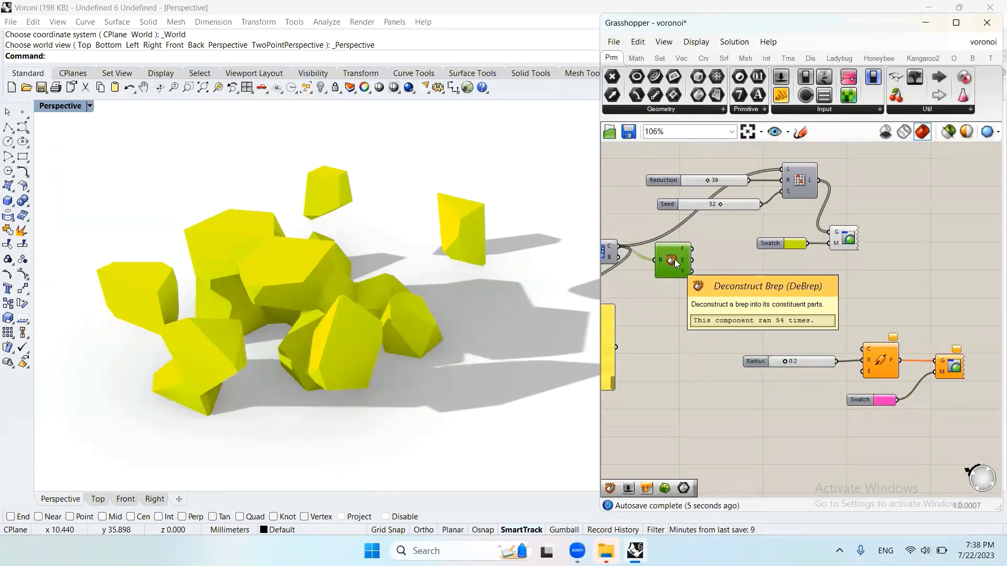
pyautogui.keyDown('alt'); pyautogui.moveTo(675, 263); pyautogui.dragTo(862, 350); pyautogui.keyUp('alt')
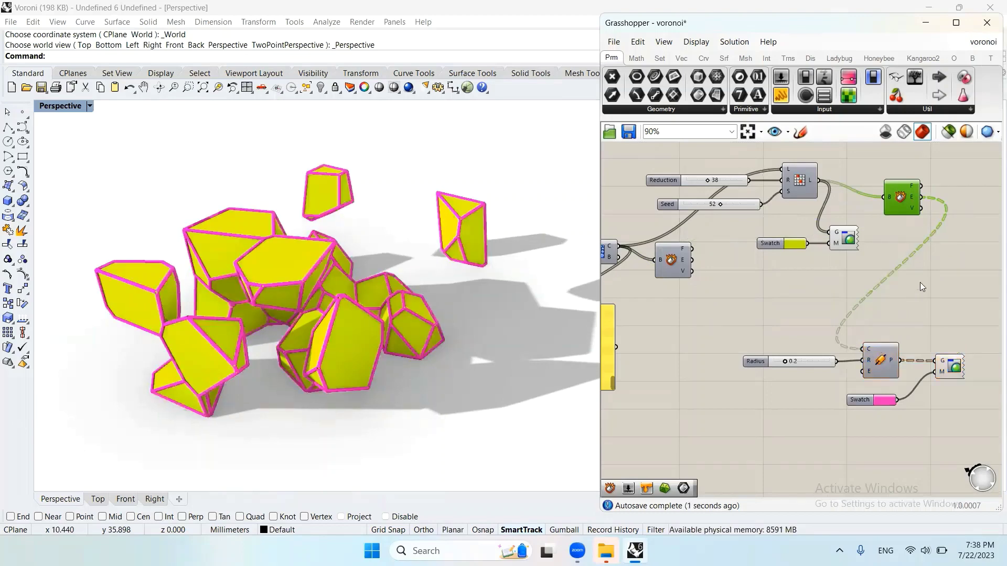
# - Shift the Pipe component, Radius slider, pink swatch and custom preview further right on the canvas
pyautogui.scroll(-1, 920, 282)
pyautogui.scroll(2, 746, 217)
pyautogui.scroll(-2, 826, 266)
pyautogui.scroll(2, 938, 385)
pyautogui.moveTo(943, 389); pyautogui.dragTo(721, 298)
pyautogui.moveTo(862, 332); pyautogui.dragTo(930, 325)
# - Try Random Reduce's Reduction slider at 10, then raise it to about 40
pyautogui.scroll(-3, 921, 282)
pyautogui.scroll(3, 797, 230)
pyautogui.moveTo(766, 191); pyautogui.dragTo(749, 193)
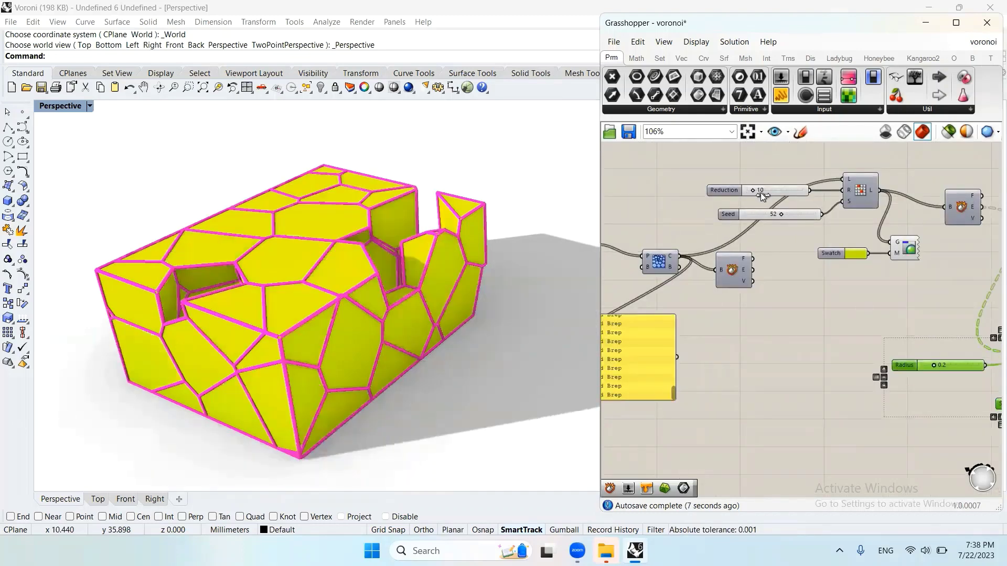
pyautogui.moveTo(760, 193); pyautogui.dragTo(767, 199)
pyautogui.scroll(-3, 724, 231)
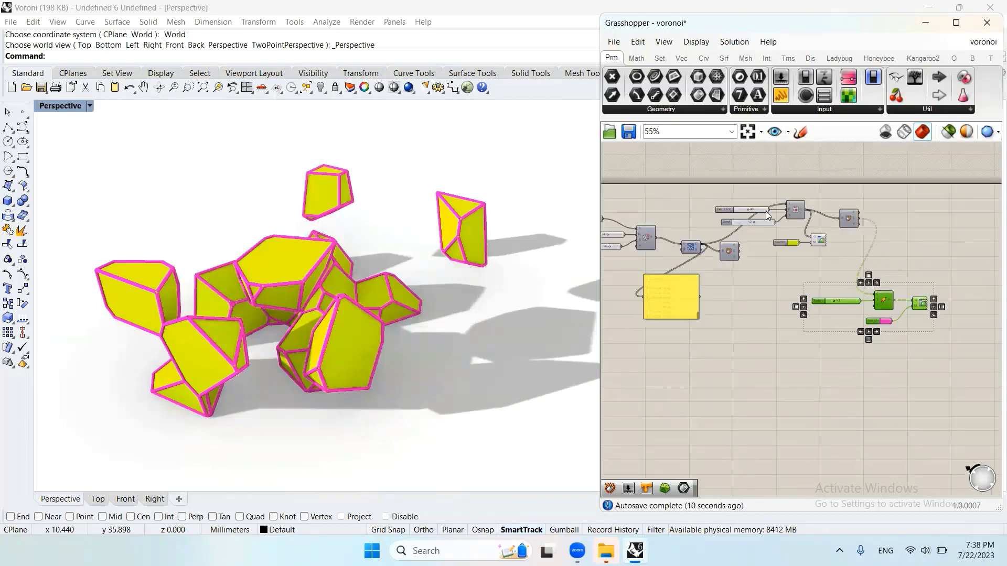
# - Move the original Deconstruct Brep connected to the Voronoi cells aside and delete it
pyautogui.scroll(-2, 765, 211)
pyautogui.scroll(5, 771, 224)
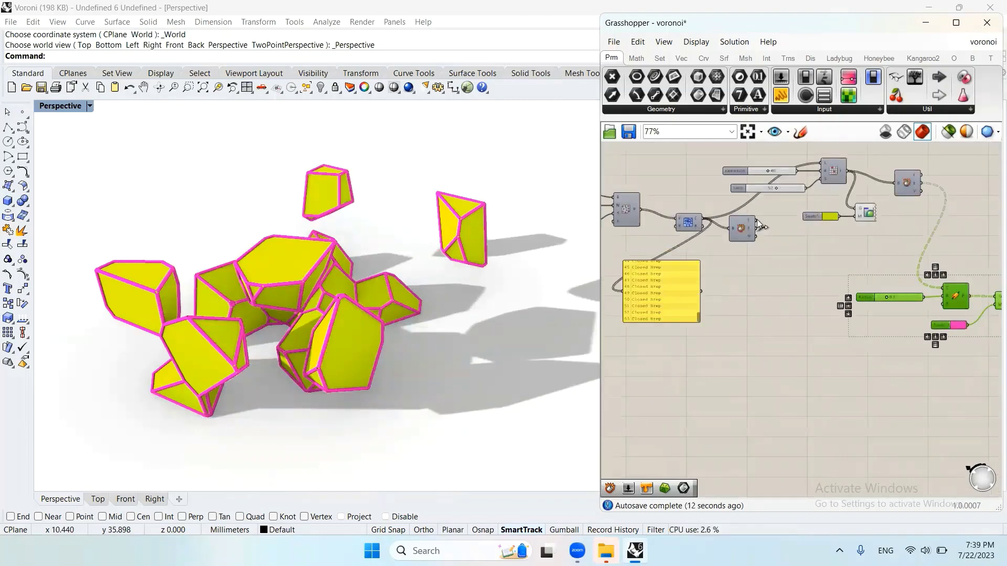
pyautogui.scroll(-1, 807, 251)
pyautogui.scroll(3, 935, 275)
pyautogui.scroll(-5, 824, 266)
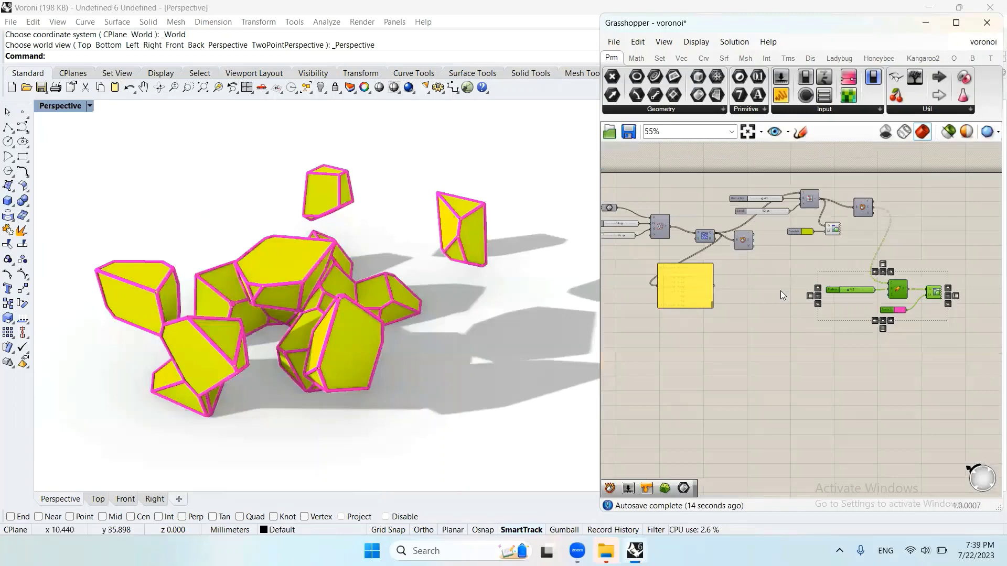
pyautogui.scroll(4, 722, 209)
pyautogui.moveTo(726, 205); pyautogui.dragTo(725, 236)
pyautogui.scroll(-4, 734, 246)
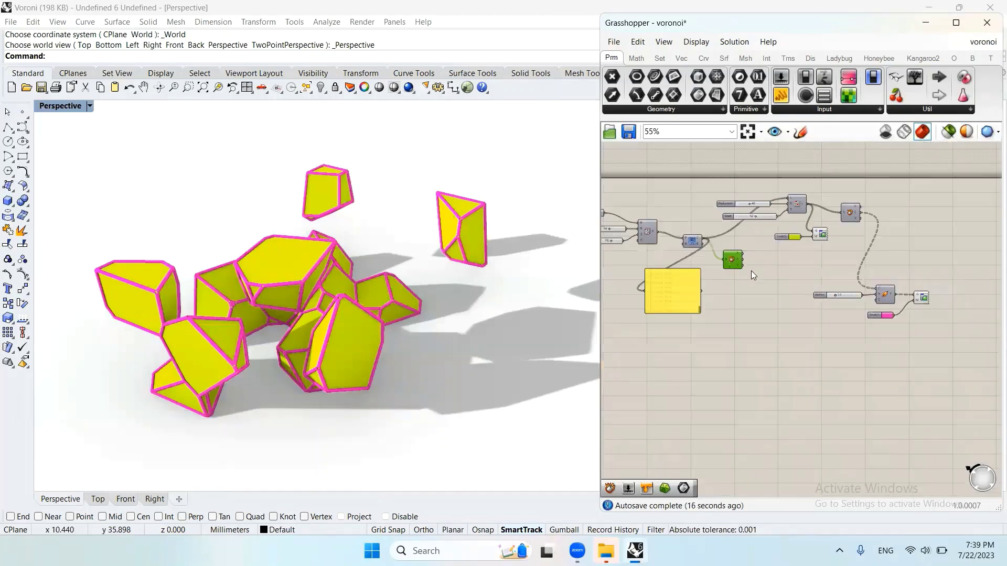
pyautogui.scroll(5, 729, 256)
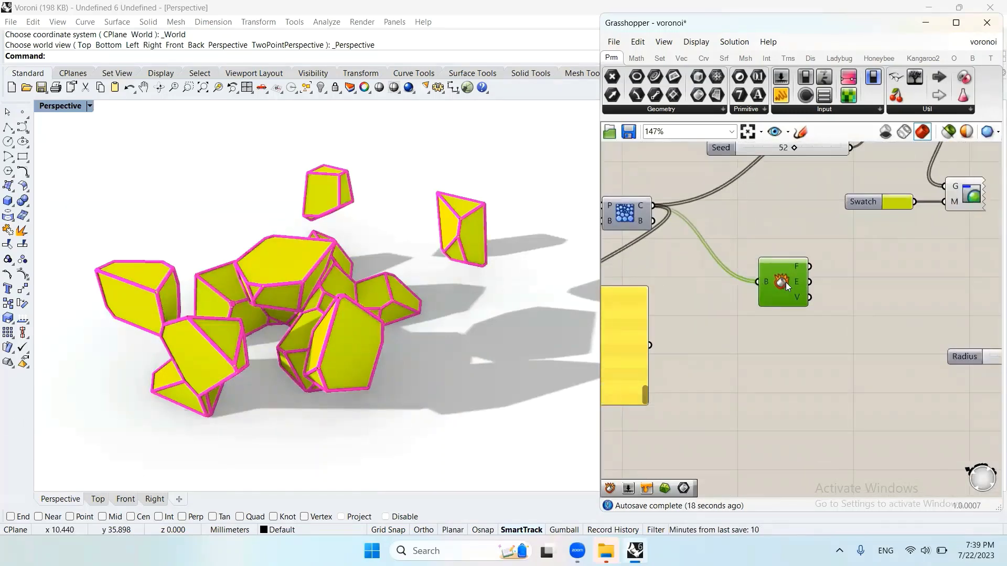
pyautogui.press('Delete')
# - Add a second Random Reduce component and connect the Voronoi cells output to its list input
pyautogui.doubleClick(725, 297)
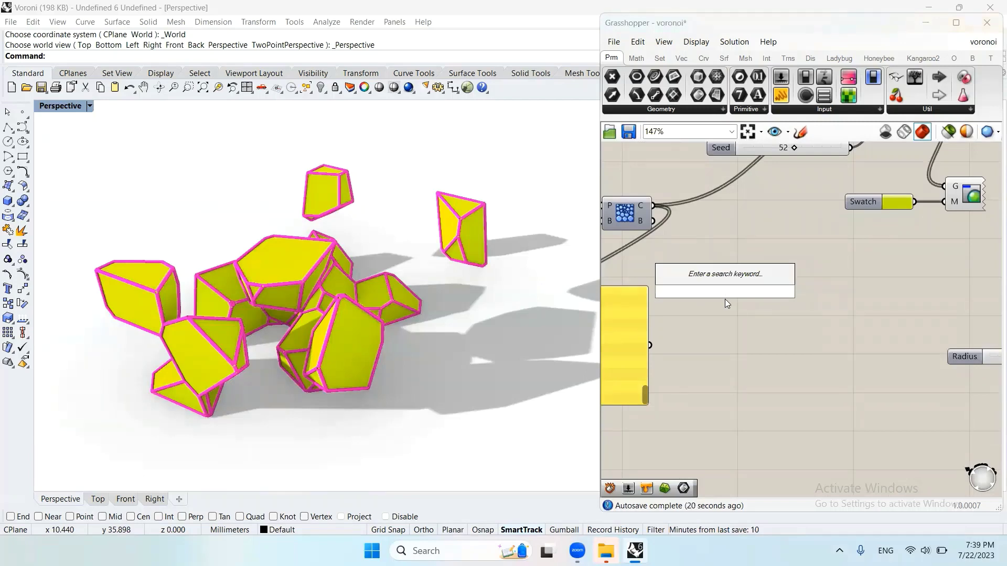
pyautogui.write('reu')
pyautogui.press('BackSpace')
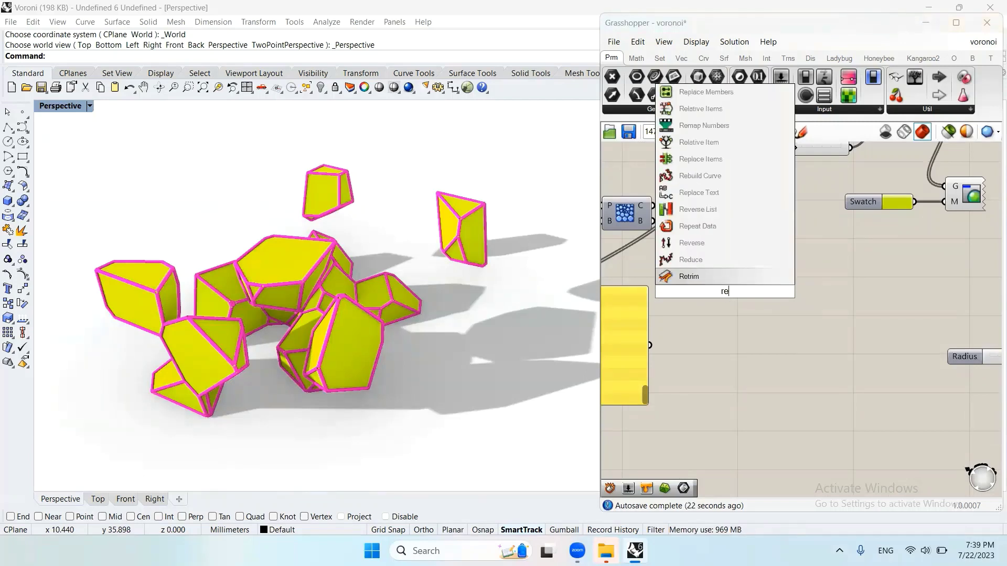
pyautogui.write('d')
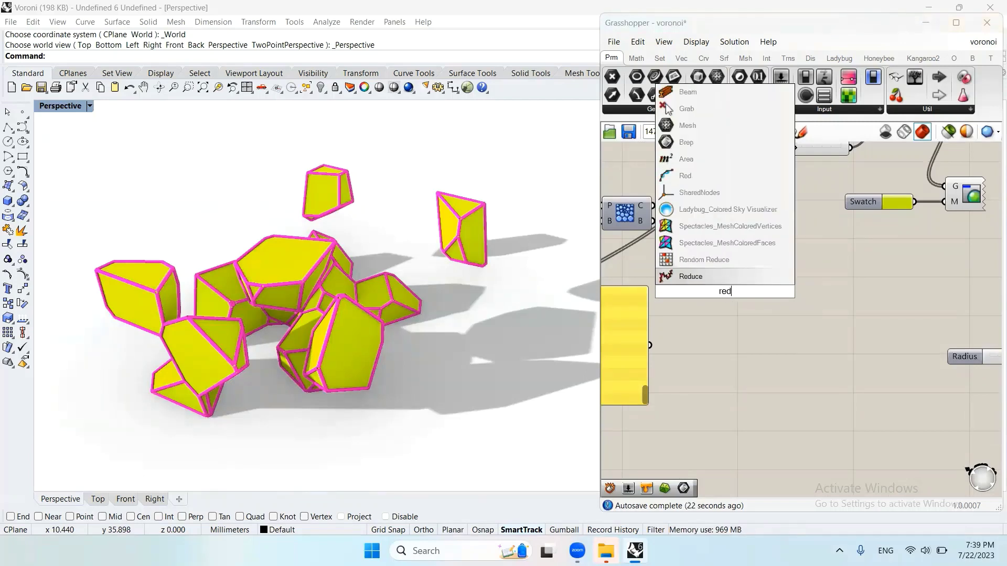
pyautogui.click(703, 260)
pyautogui.moveTo(654, 206); pyautogui.dragTo(698, 276)
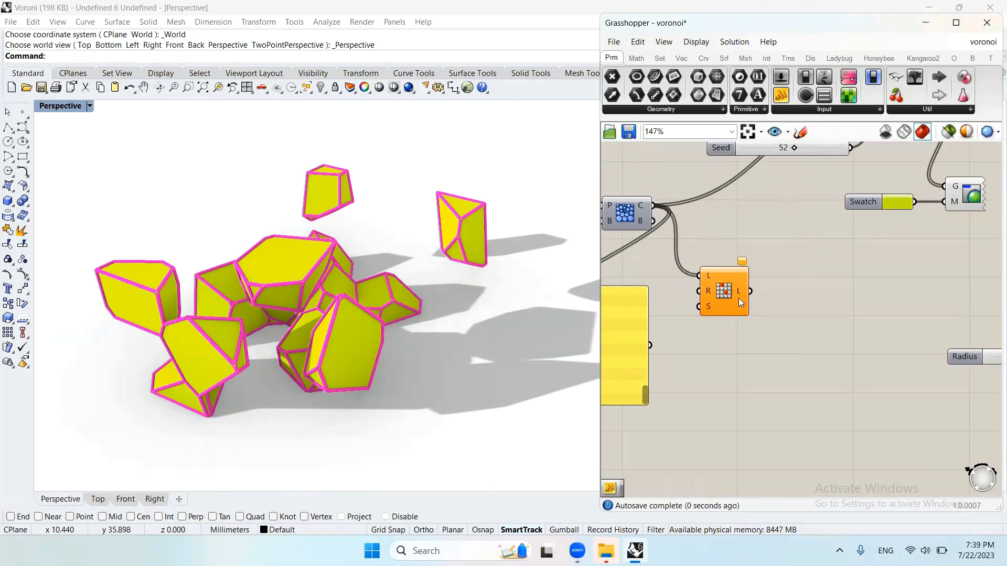
# - Create a number slider set to 20 and connect it to the new Random Reduce's reduction input
pyautogui.scroll(-2, 691, 326)
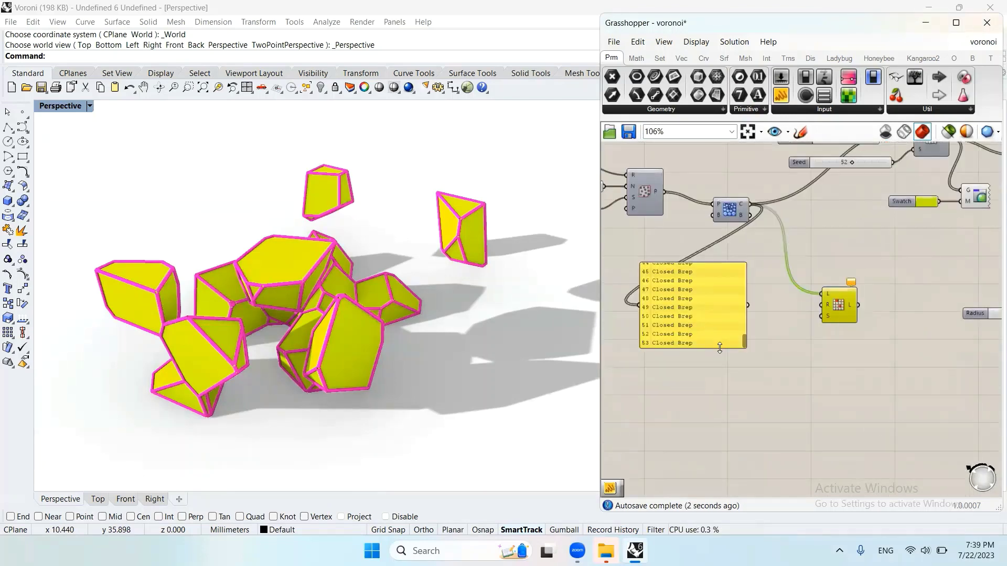
pyautogui.doubleClick(744, 404)
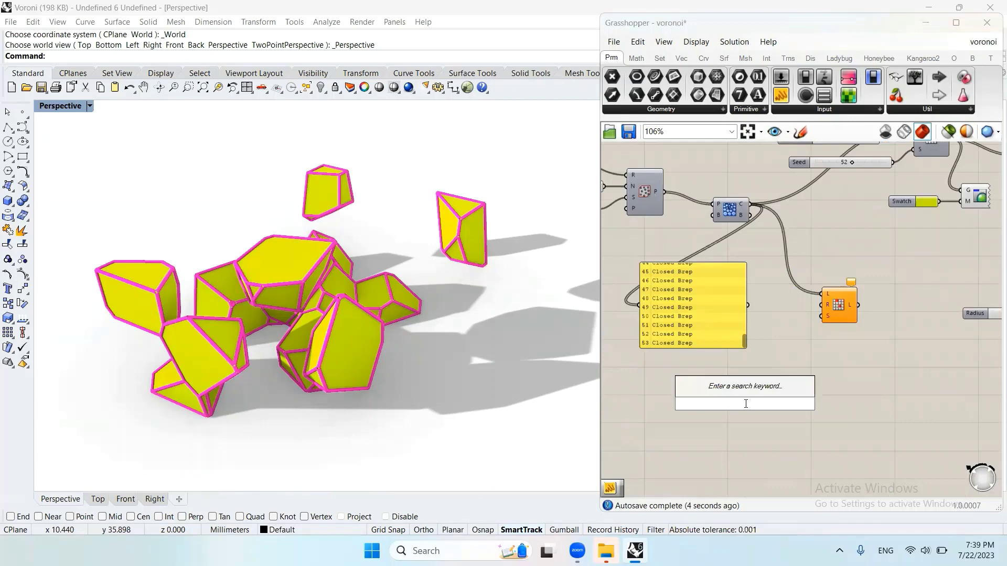
pyautogui.write('20')
pyautogui.press('Return')
pyautogui.scroll(1, 764, 402)
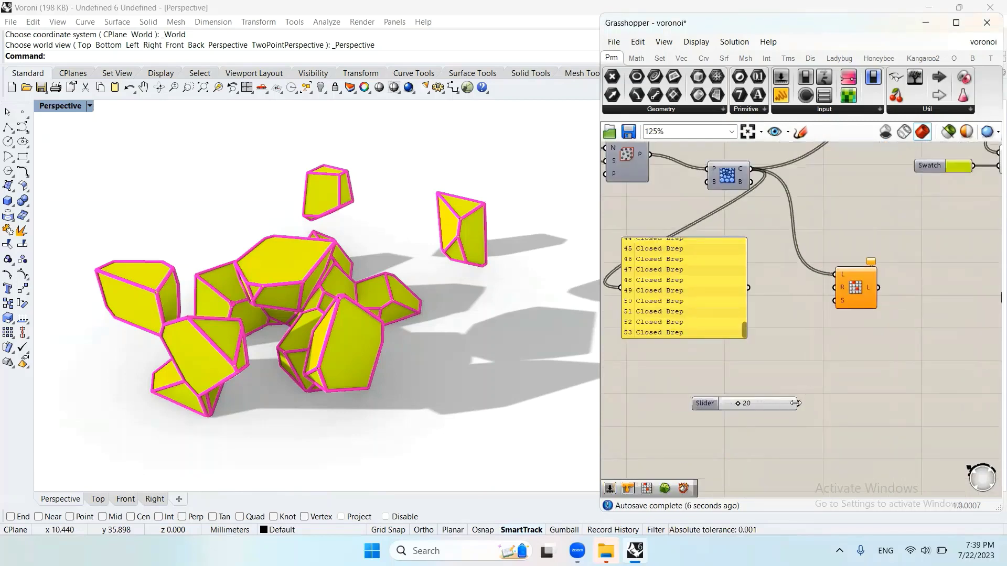
pyautogui.moveTo(798, 403); pyautogui.dragTo(755, 318)
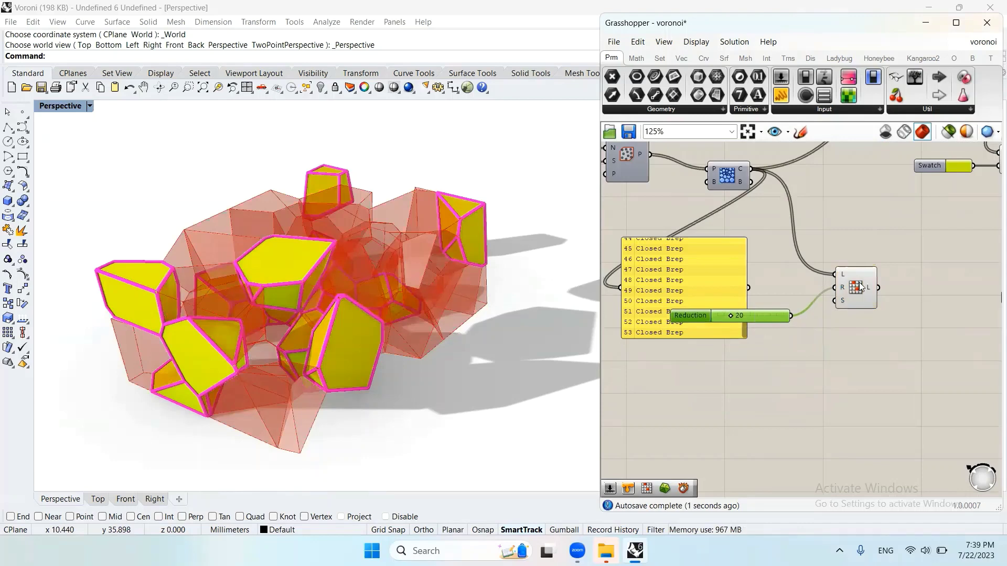
# - Move the new Random Reduce slightly right and turn off its preview
pyautogui.moveTo(855, 288); pyautogui.dragTo(866, 288)
pyautogui.click(804, 390)
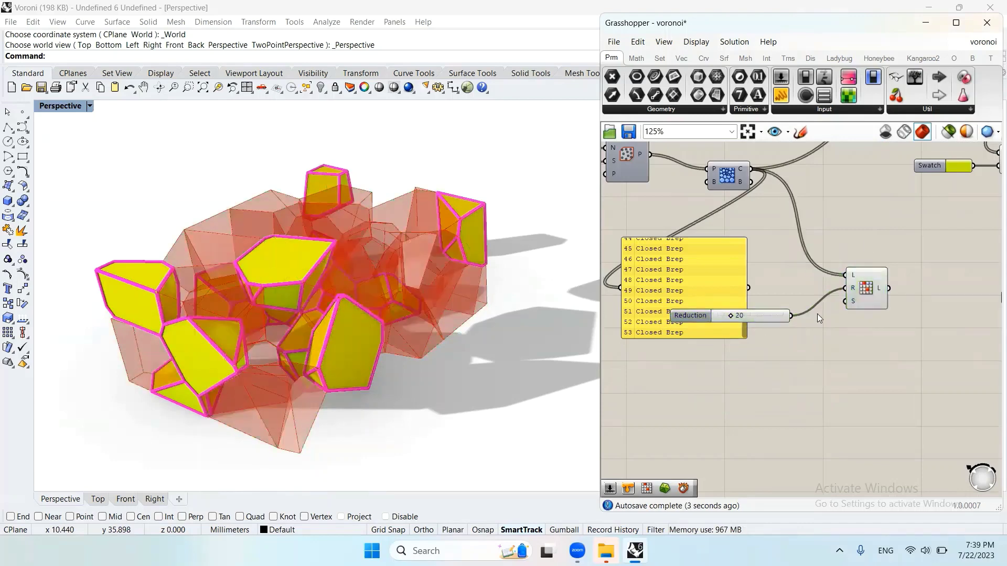
pyautogui.scroll(-2, 818, 314)
pyautogui.scroll(3, 895, 289)
pyautogui.click(810, 292)
pyautogui.rightClick(841, 237)
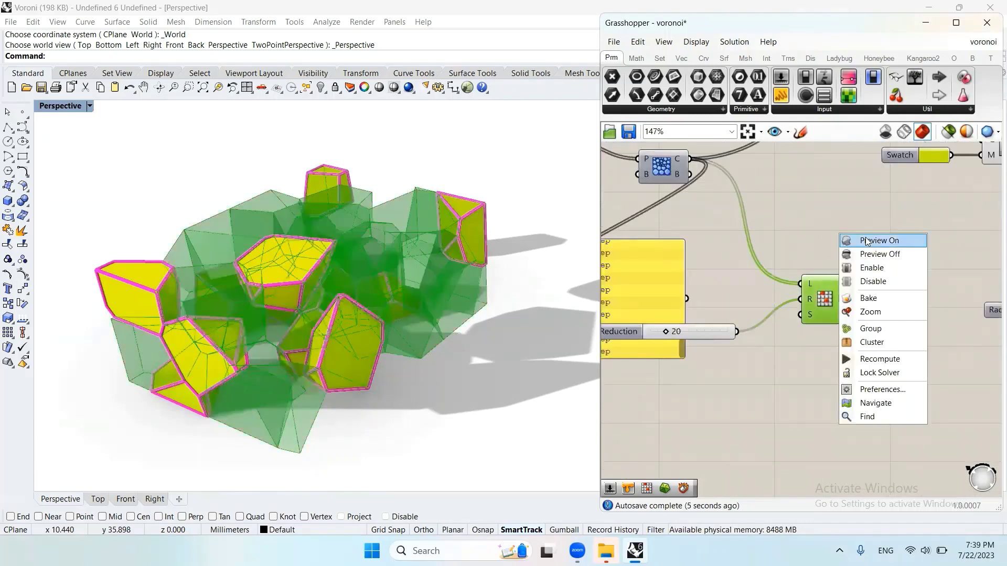
# - Create another slider set to 20, connect it to the new Random Reduce's seed input, and space the component and Reduction slider apart
pyautogui.doubleClick(744, 382)
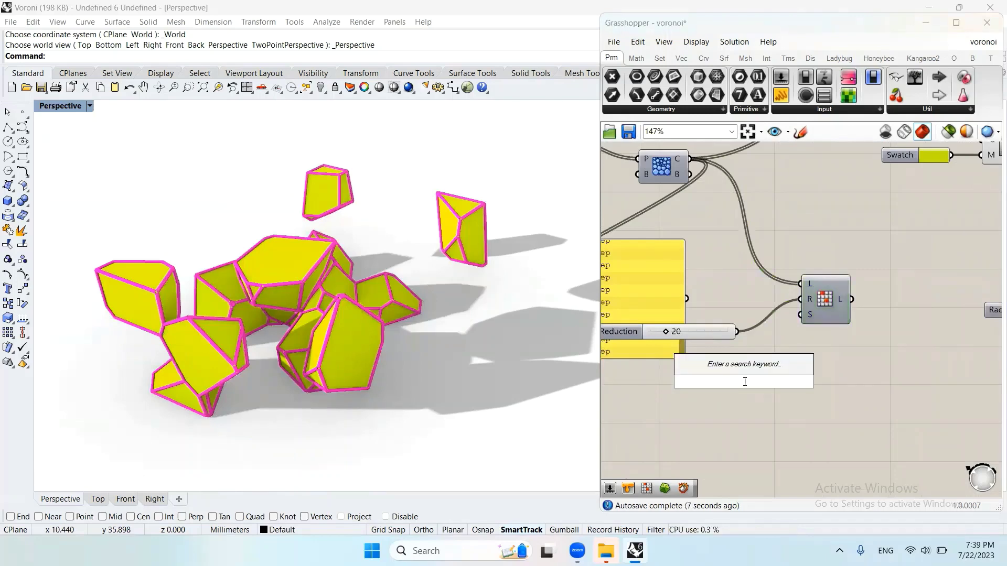
pyautogui.write('20')
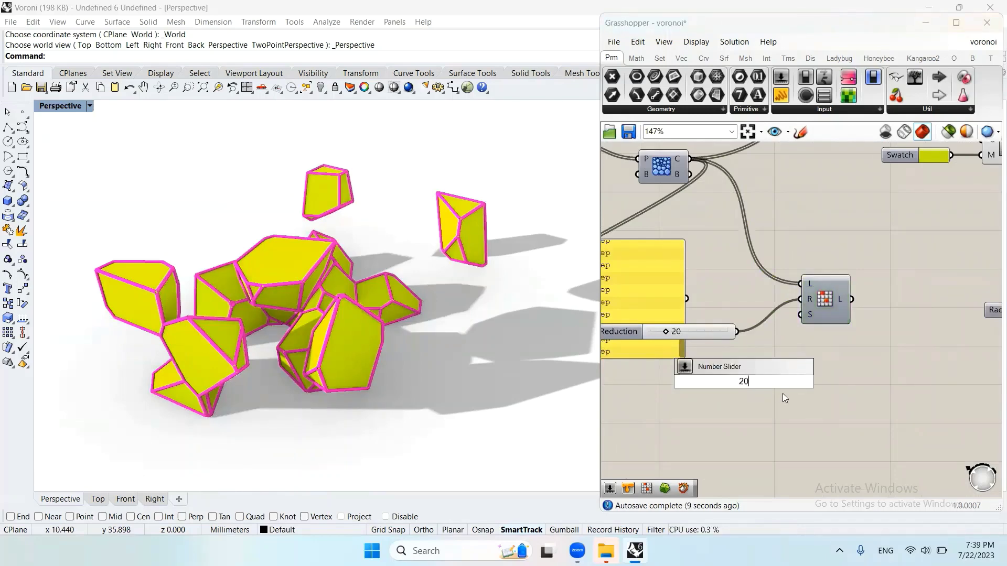
pyautogui.press('Return')
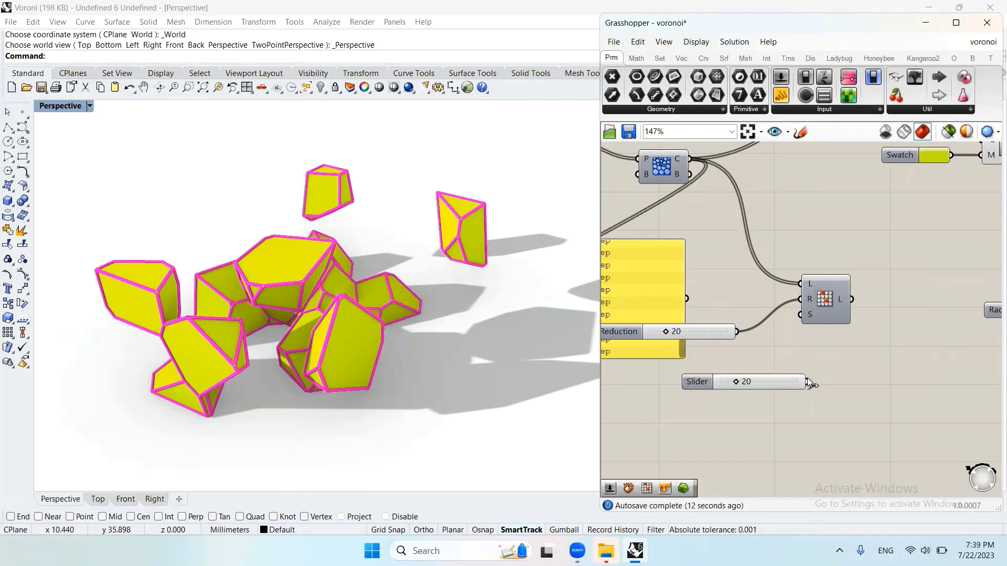
pyautogui.moveTo(807, 380); pyautogui.dragTo(807, 313)
pyautogui.moveTo(824, 306); pyautogui.dragTo(864, 313)
pyautogui.click(684, 332)
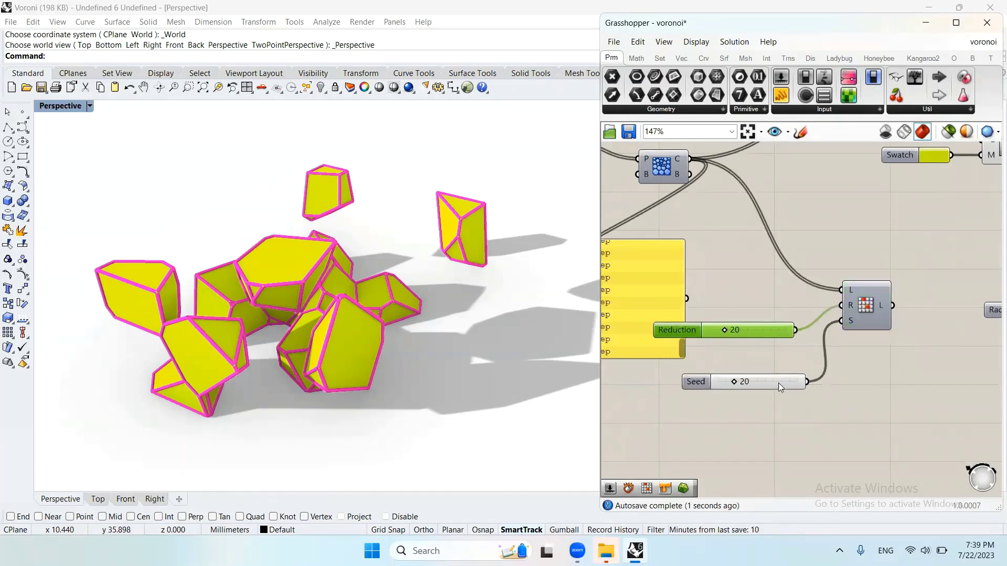
# - Move the Radius slider, Pipe, pink swatch and preview components together up and to the right, clear of the second Random Reduce
pyautogui.scroll(-3, 778, 382)
pyautogui.scroll(2, 923, 383)
pyautogui.scroll(-2, 747, 330)
pyautogui.moveTo(952, 350); pyautogui.dragTo(761, 262)
pyautogui.moveTo(872, 311); pyautogui.dragTo(910, 248)
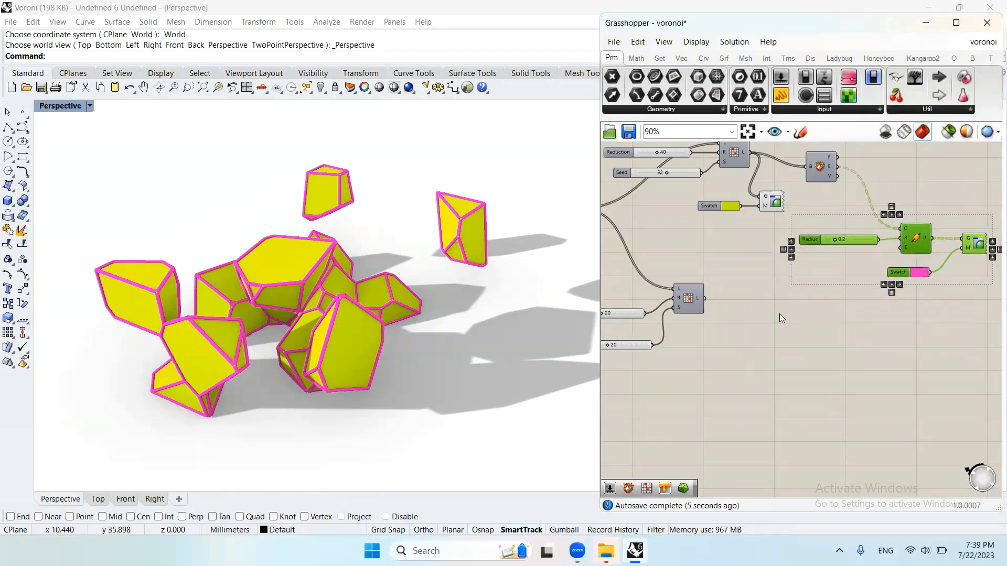
pyautogui.scroll(-2, 784, 316)
pyautogui.scroll(2, 924, 319)
pyautogui.click(886, 260)
pyautogui.moveTo(949, 320); pyautogui.dragTo(749, 216)
pyautogui.click(752, 318)
# - Duplicate Deconstruct Brep beside the second Random Reduce, feed it the reduced list, and add its edges output to the Pipe's curve input
pyautogui.click(775, 169)
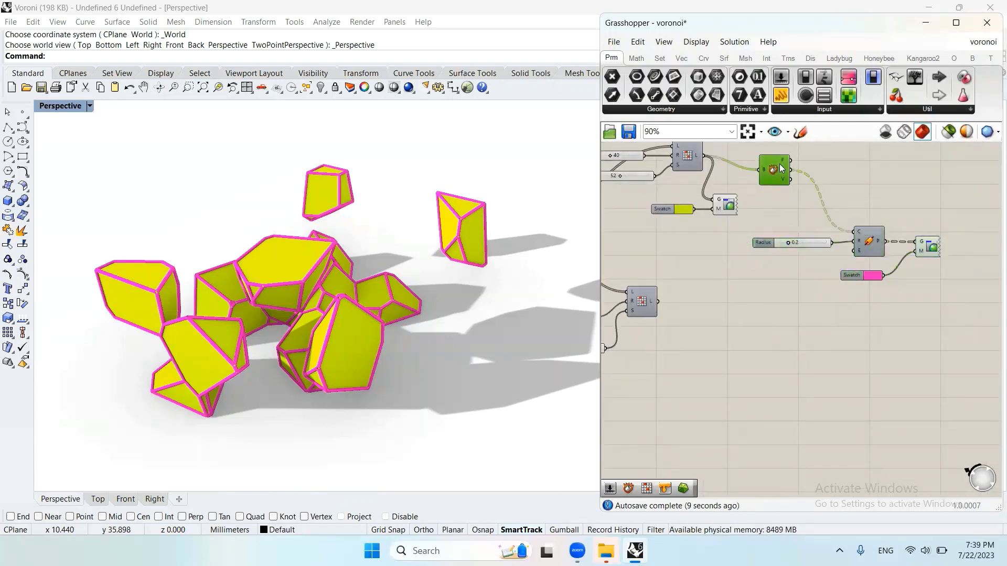
pyautogui.moveTo(924, 319); pyautogui.dragTo(887, 392)
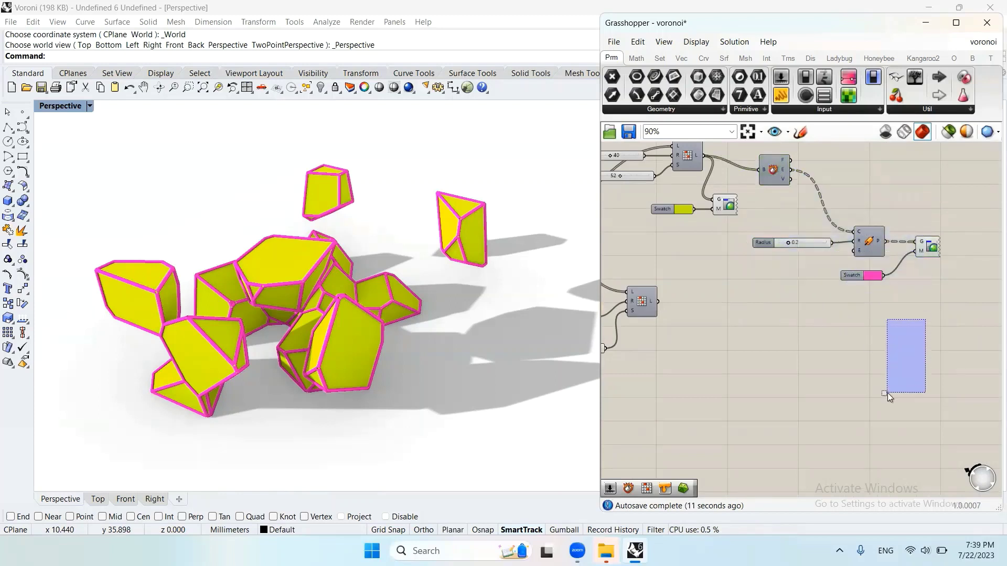
pyautogui.moveTo(787, 214); pyautogui.dragTo(849, 235)
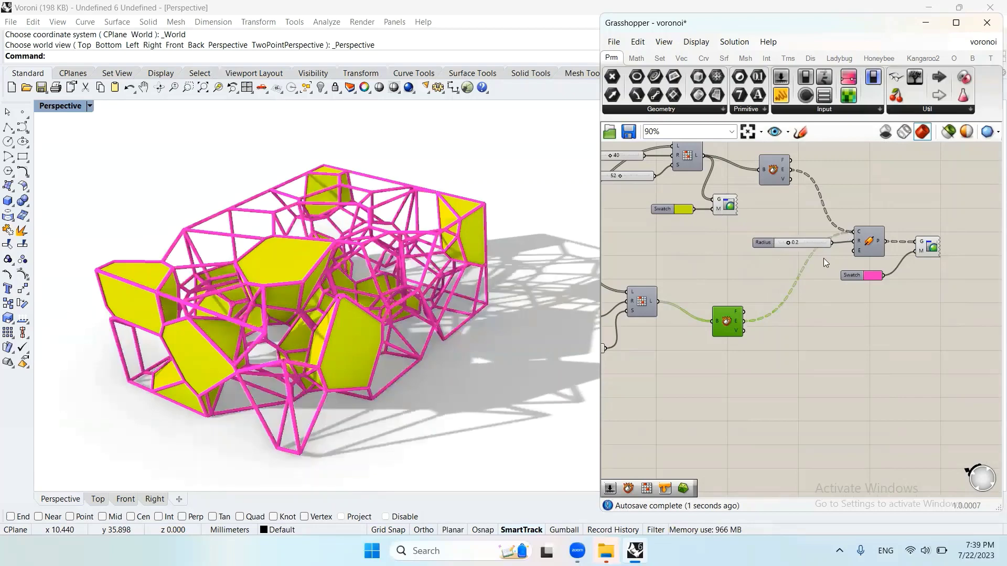
# - Set the second Random Reduce's Reduction slider to 39 and its Seed slider to 64
pyautogui.scroll(-2, 900, 264)
pyautogui.scroll(2, 652, 308)
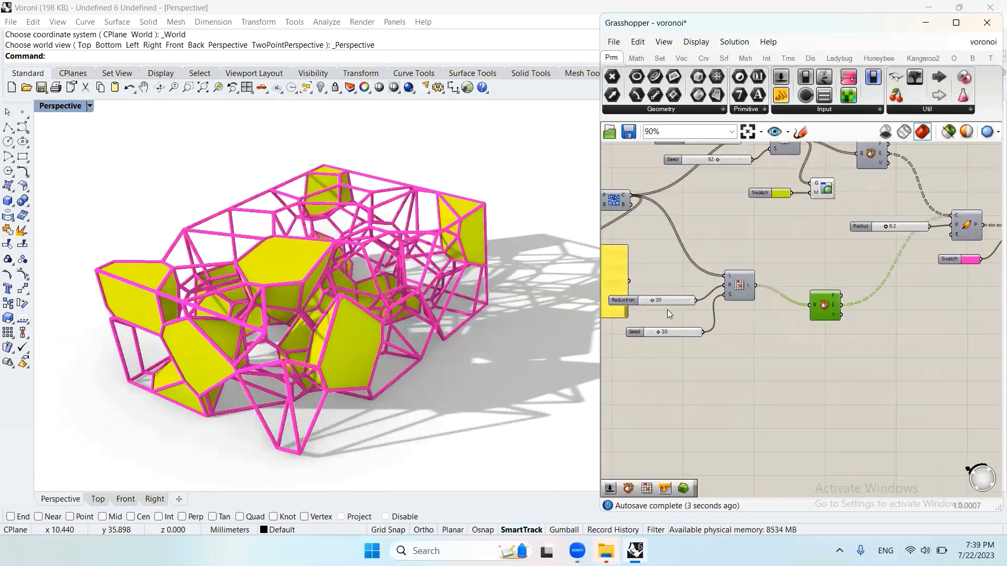
pyautogui.scroll(-2, 667, 309)
pyautogui.scroll(2, 839, 292)
pyautogui.scroll(3, 650, 302)
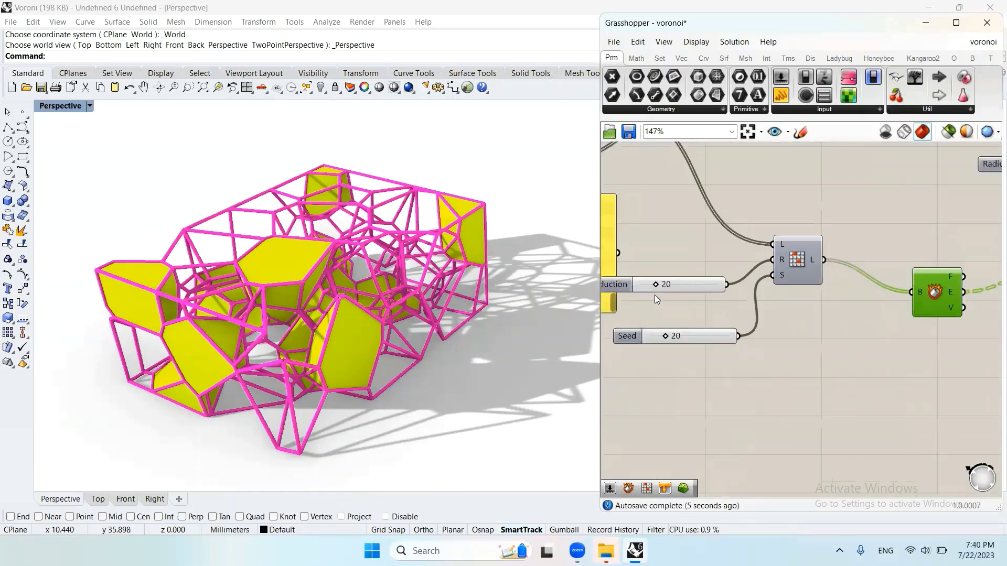
pyautogui.moveTo(669, 287)
pyautogui.mouseDown()
pyautogui.moveTo(681, 289)
pyautogui.moveTo(667, 286)
pyautogui.mouseUp()
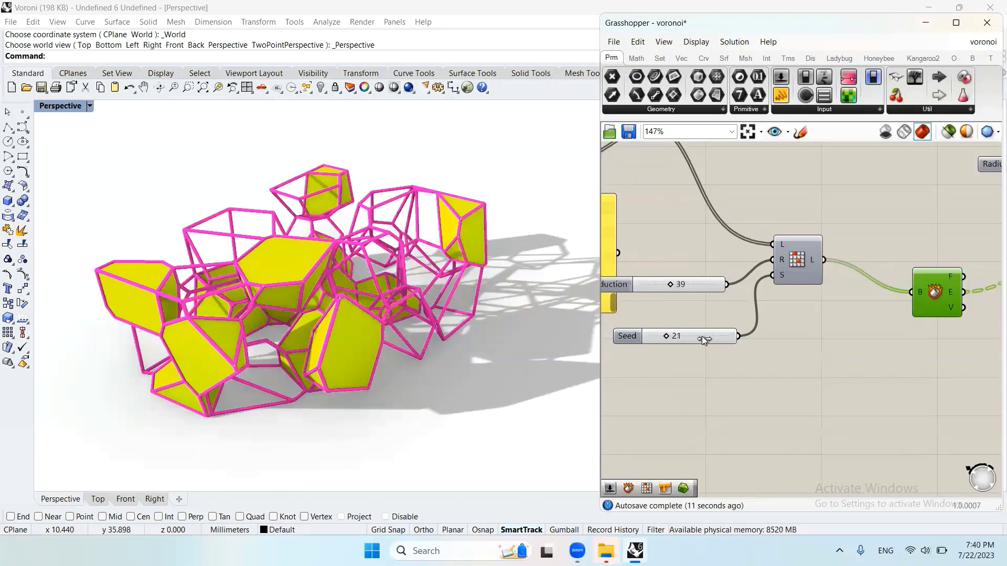
pyautogui.moveTo(666, 336); pyautogui.dragTo(702, 338)
# - Set the first Random Reduce's Reduction slider to 46
pyautogui.scroll(-6, 701, 336)
pyautogui.scroll(8, 721, 243)
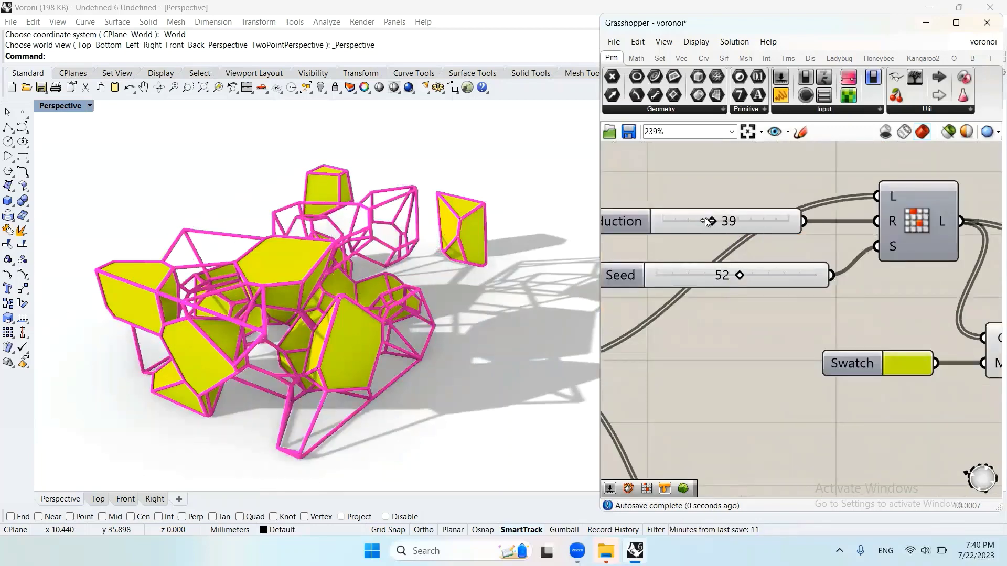
pyautogui.moveTo(708, 221)
pyautogui.mouseDown()
pyautogui.moveTo(722, 221)
pyautogui.moveTo(711, 220)
pyautogui.mouseUp()
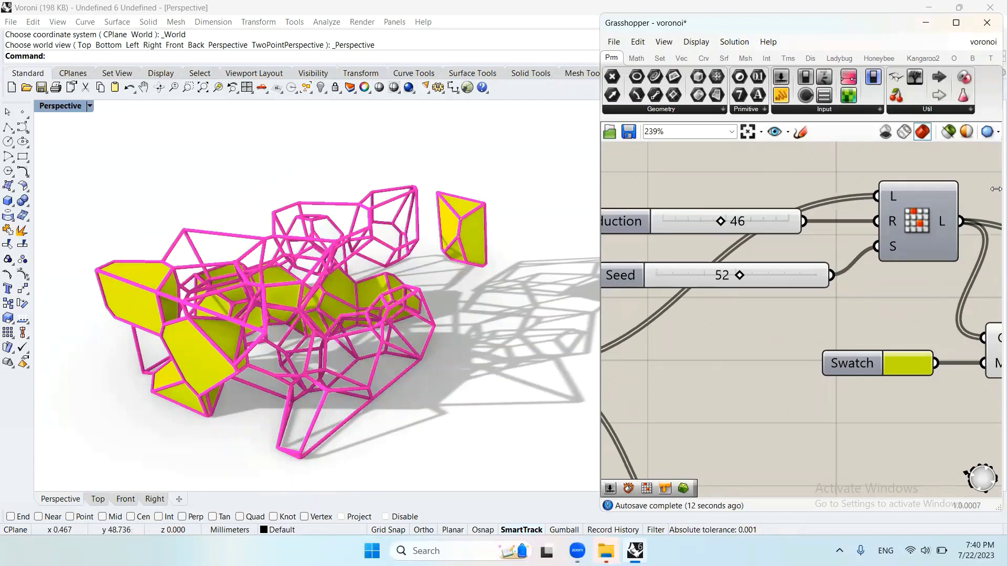
pyautogui.scroll(-6, 822, 233)
pyautogui.scroll(3, 822, 237)
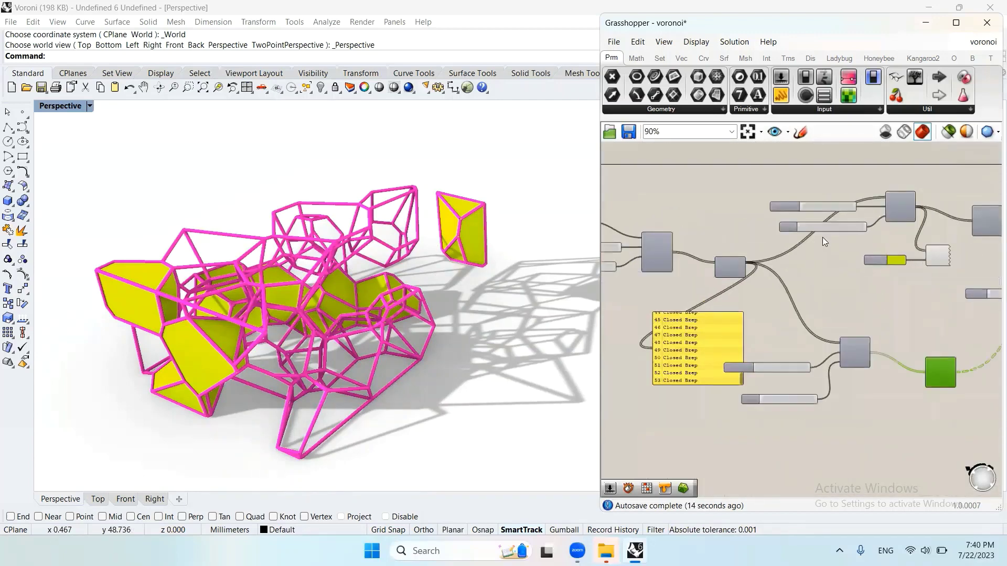
pyautogui.scroll(1, 822, 237)
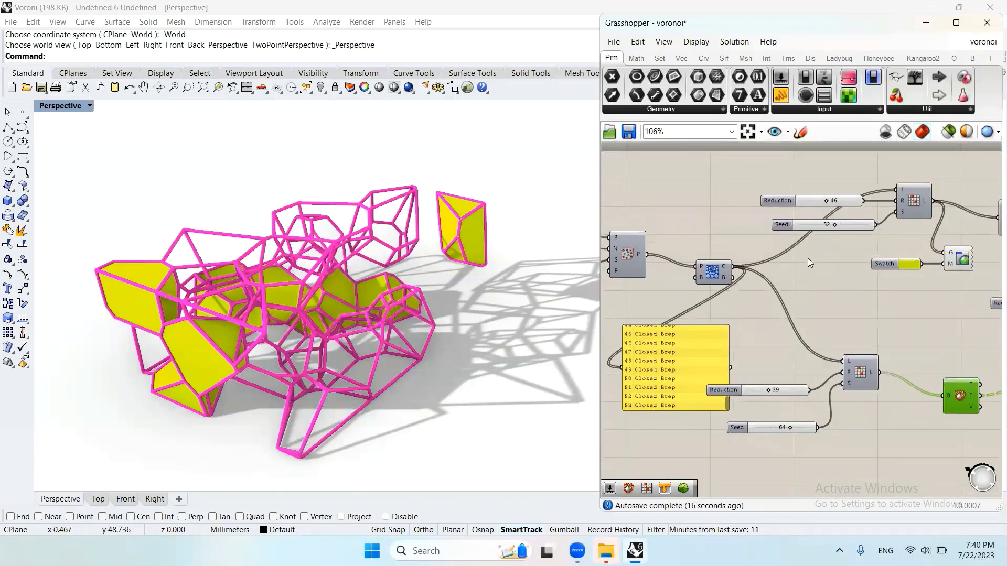